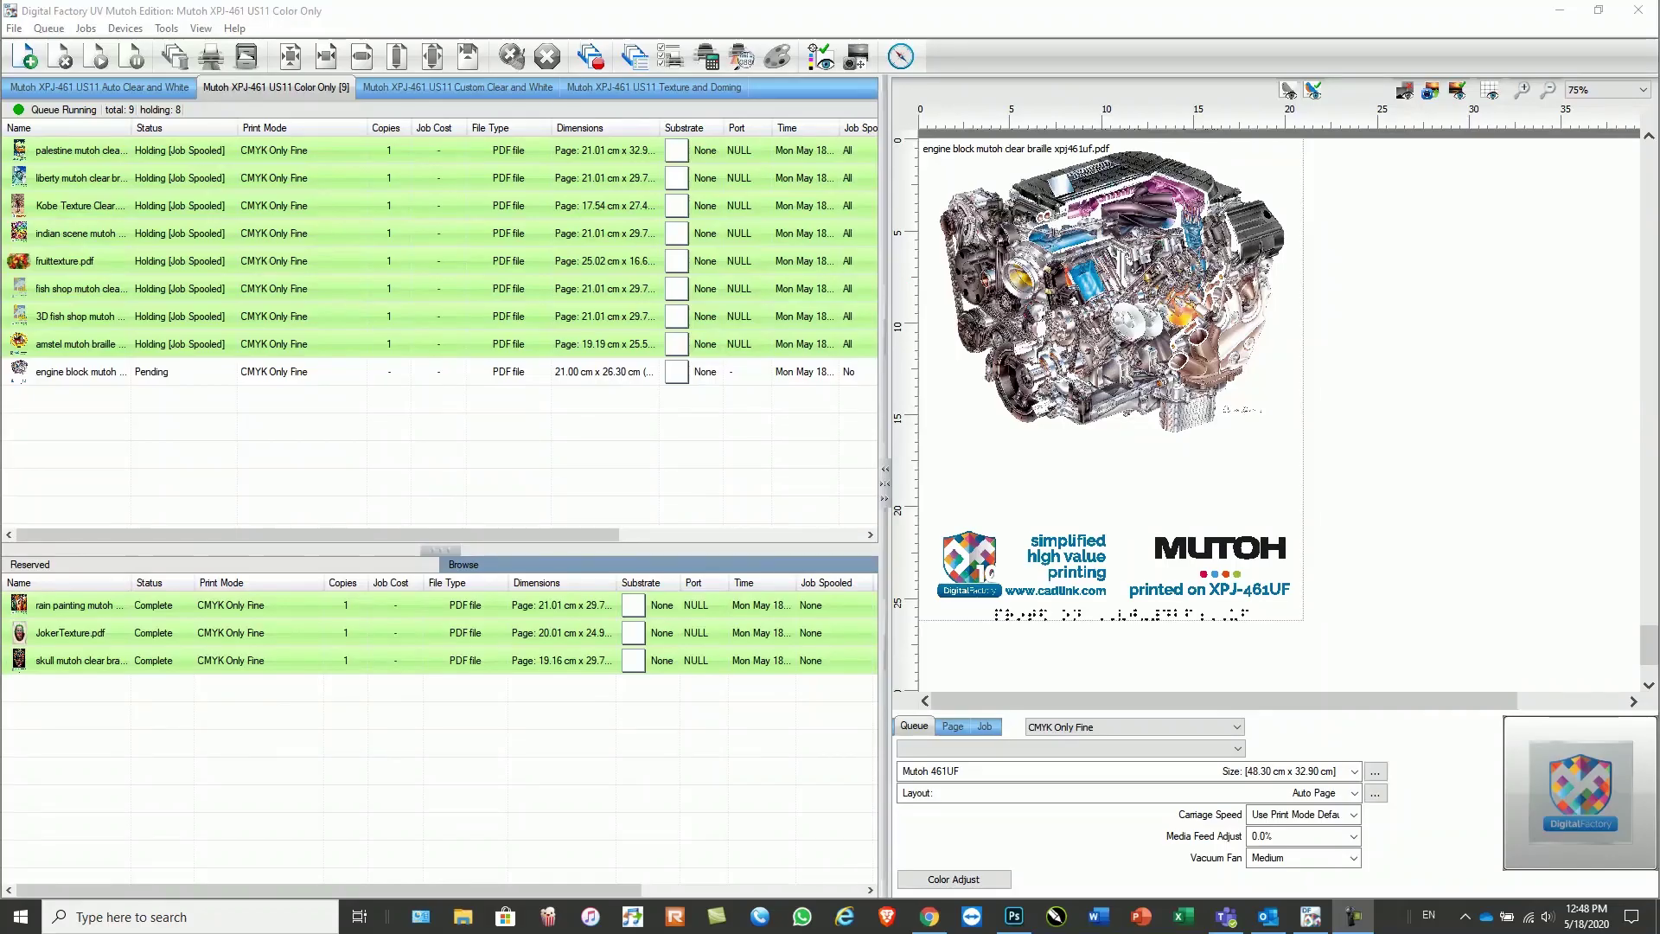
Darken the color layer's black by 5 with ICC Setting for the engine block job and generate its preview image.
left_click(76, 372)
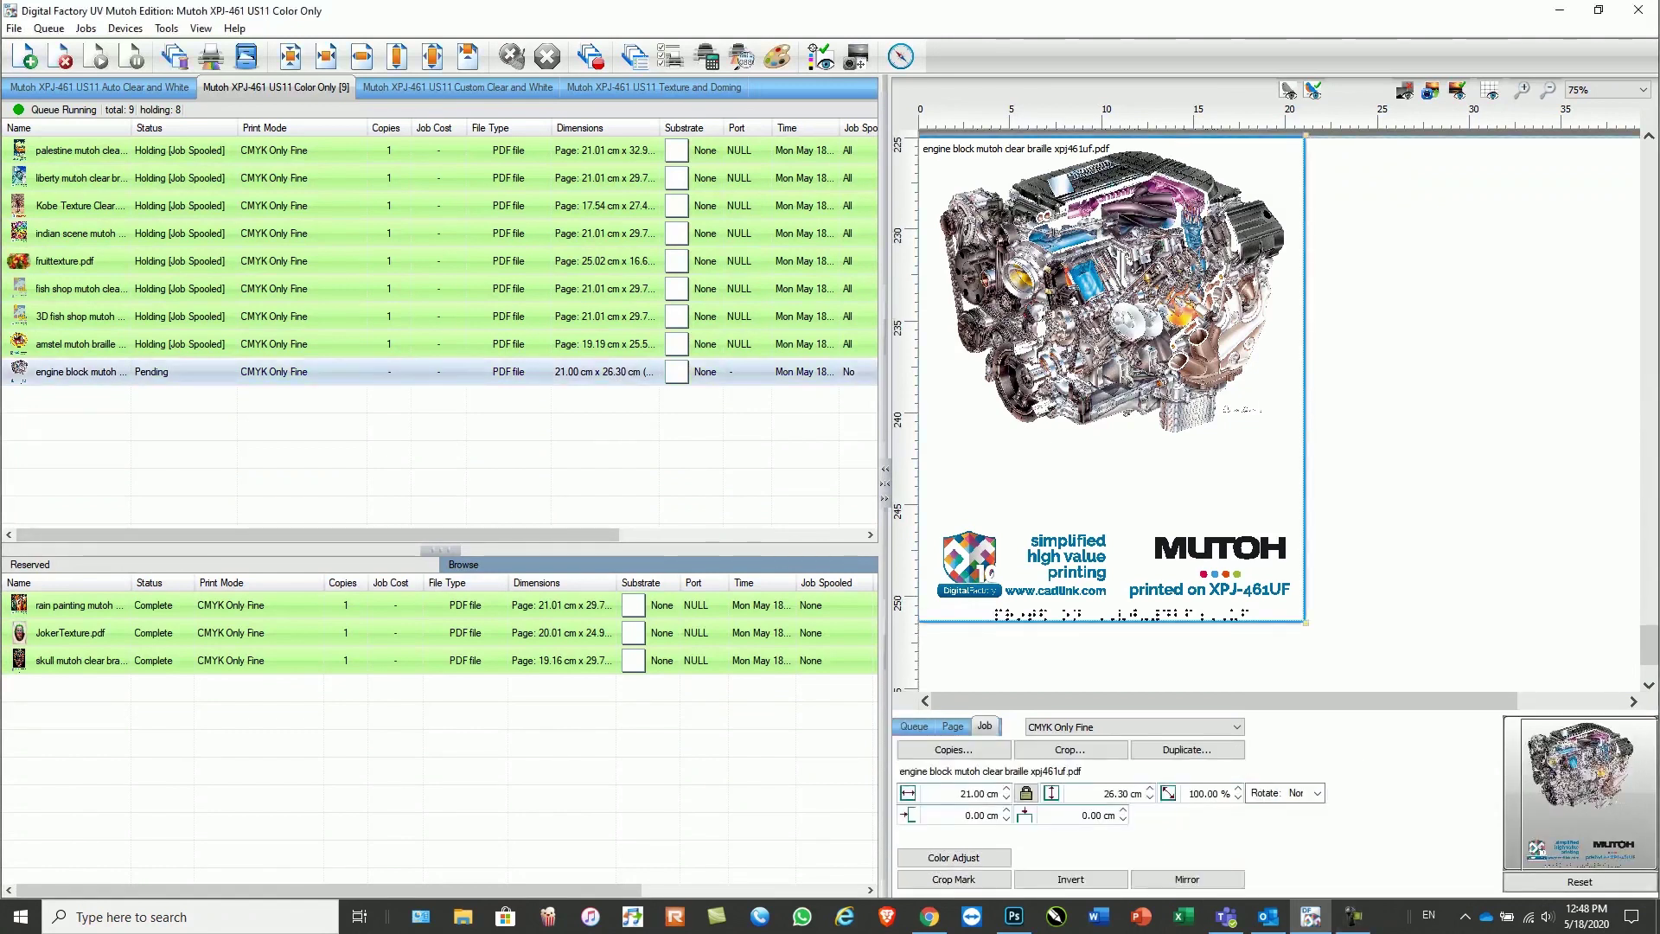
left_click(953, 857)
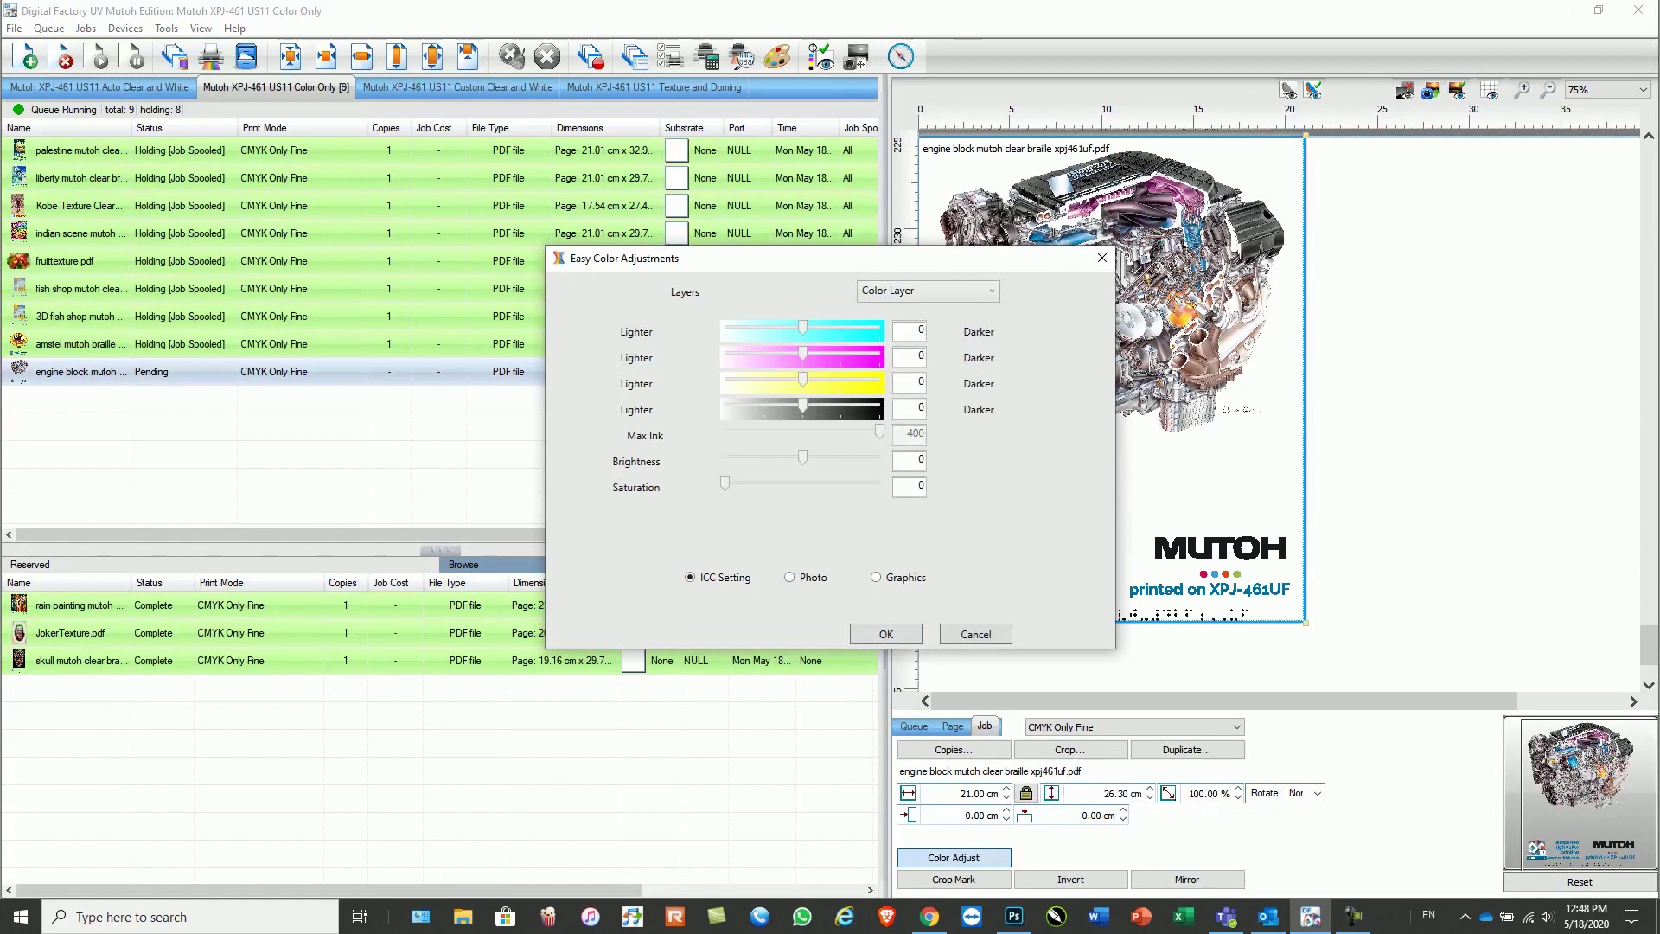
left_click_drag(724, 484, 802, 456)
left_click_drag(803, 407, 821, 407)
left_click(790, 577)
left_click(876, 576)
left_click(689, 577)
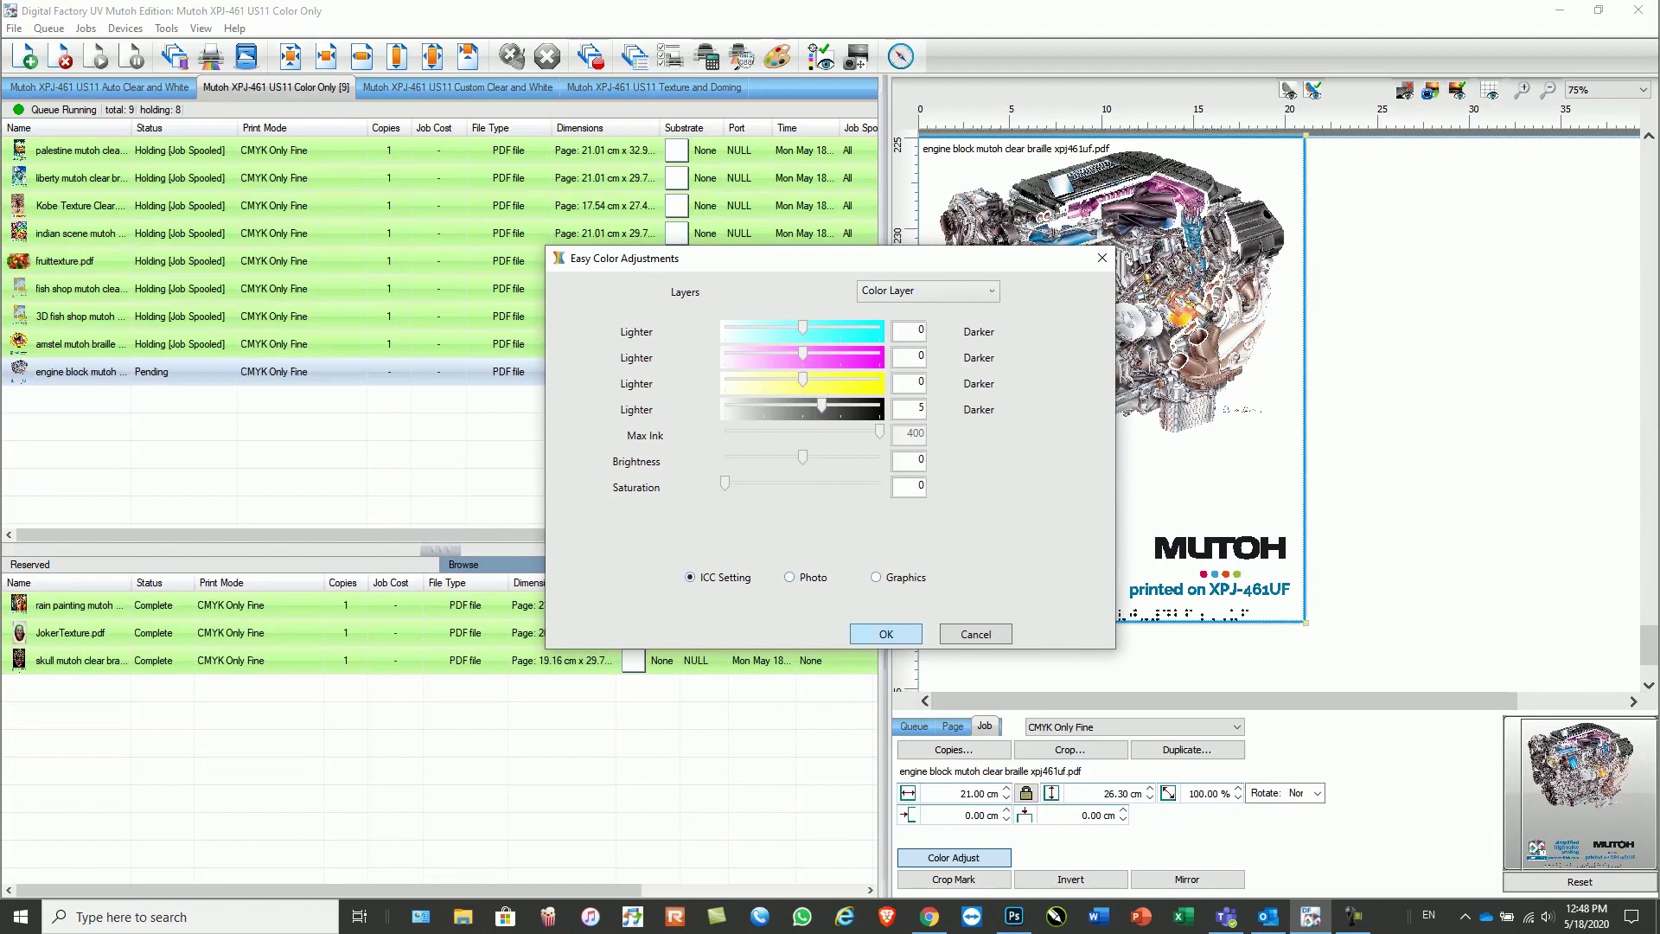
key("Return")
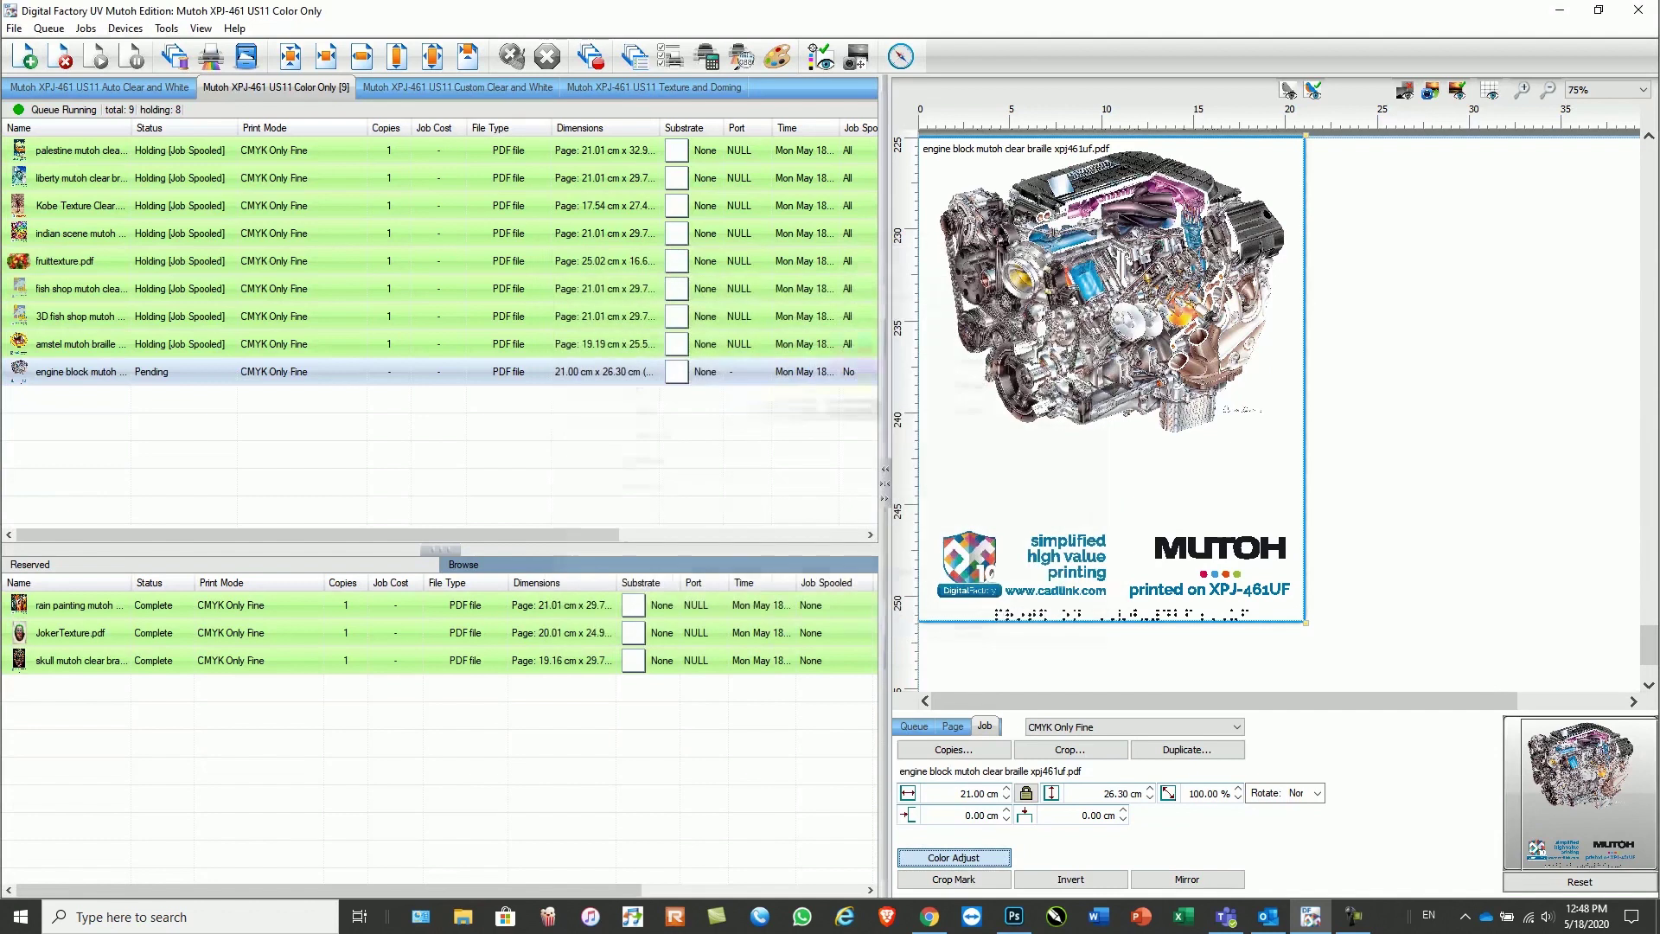
right_click(350, 373)
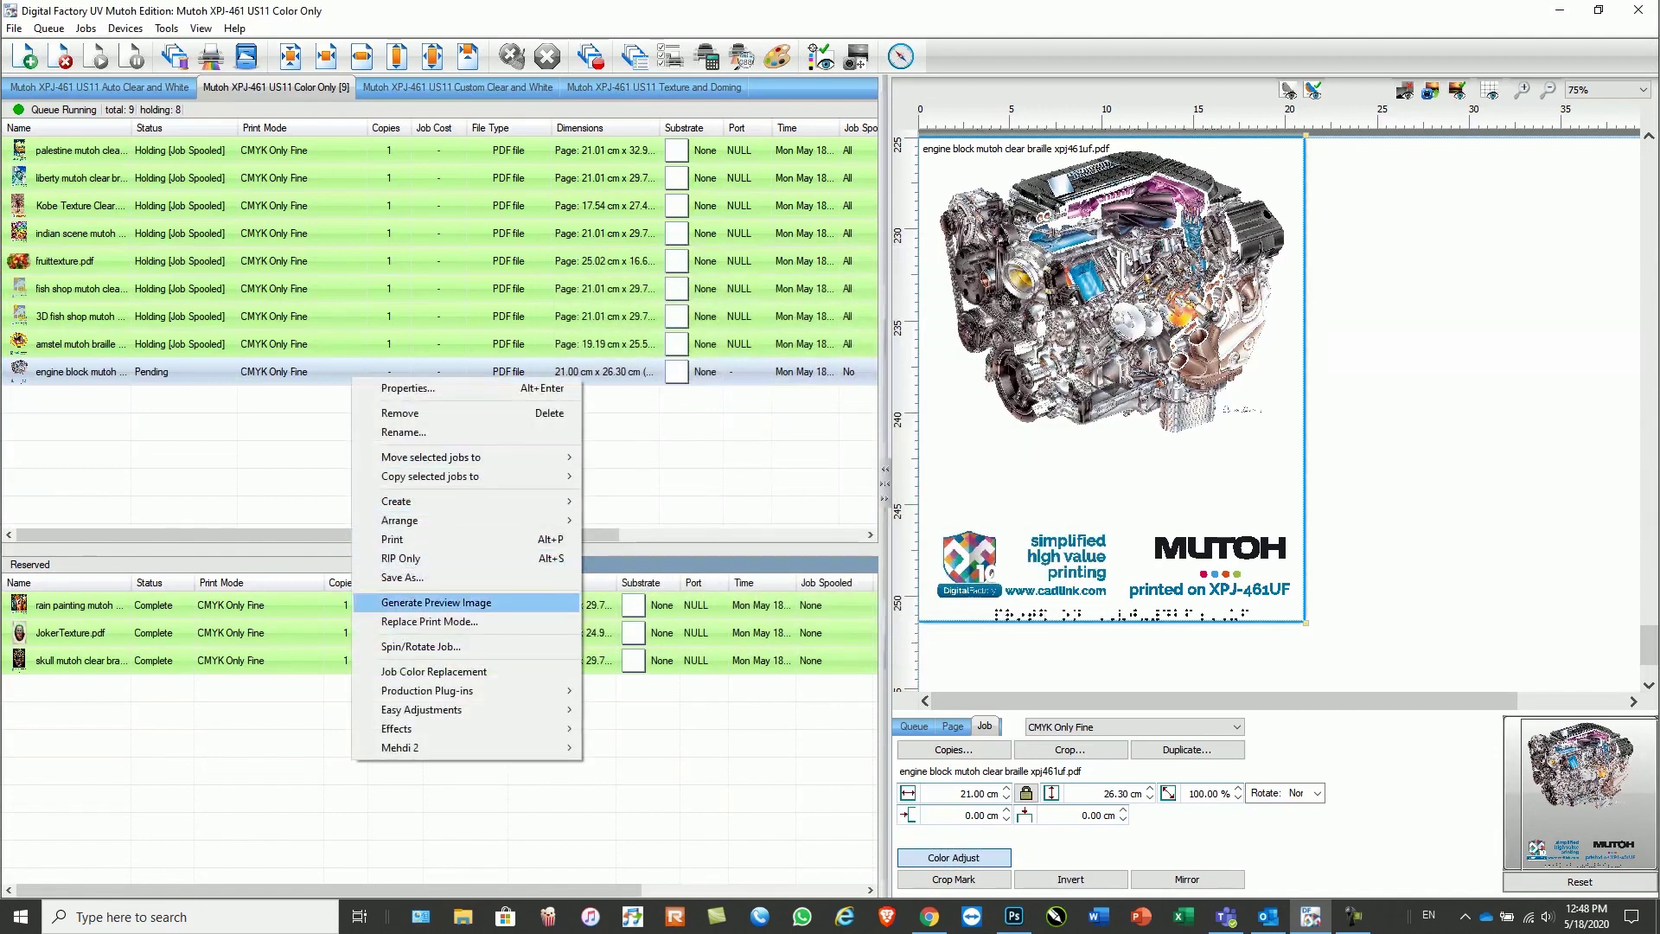
left_click(406, 602)
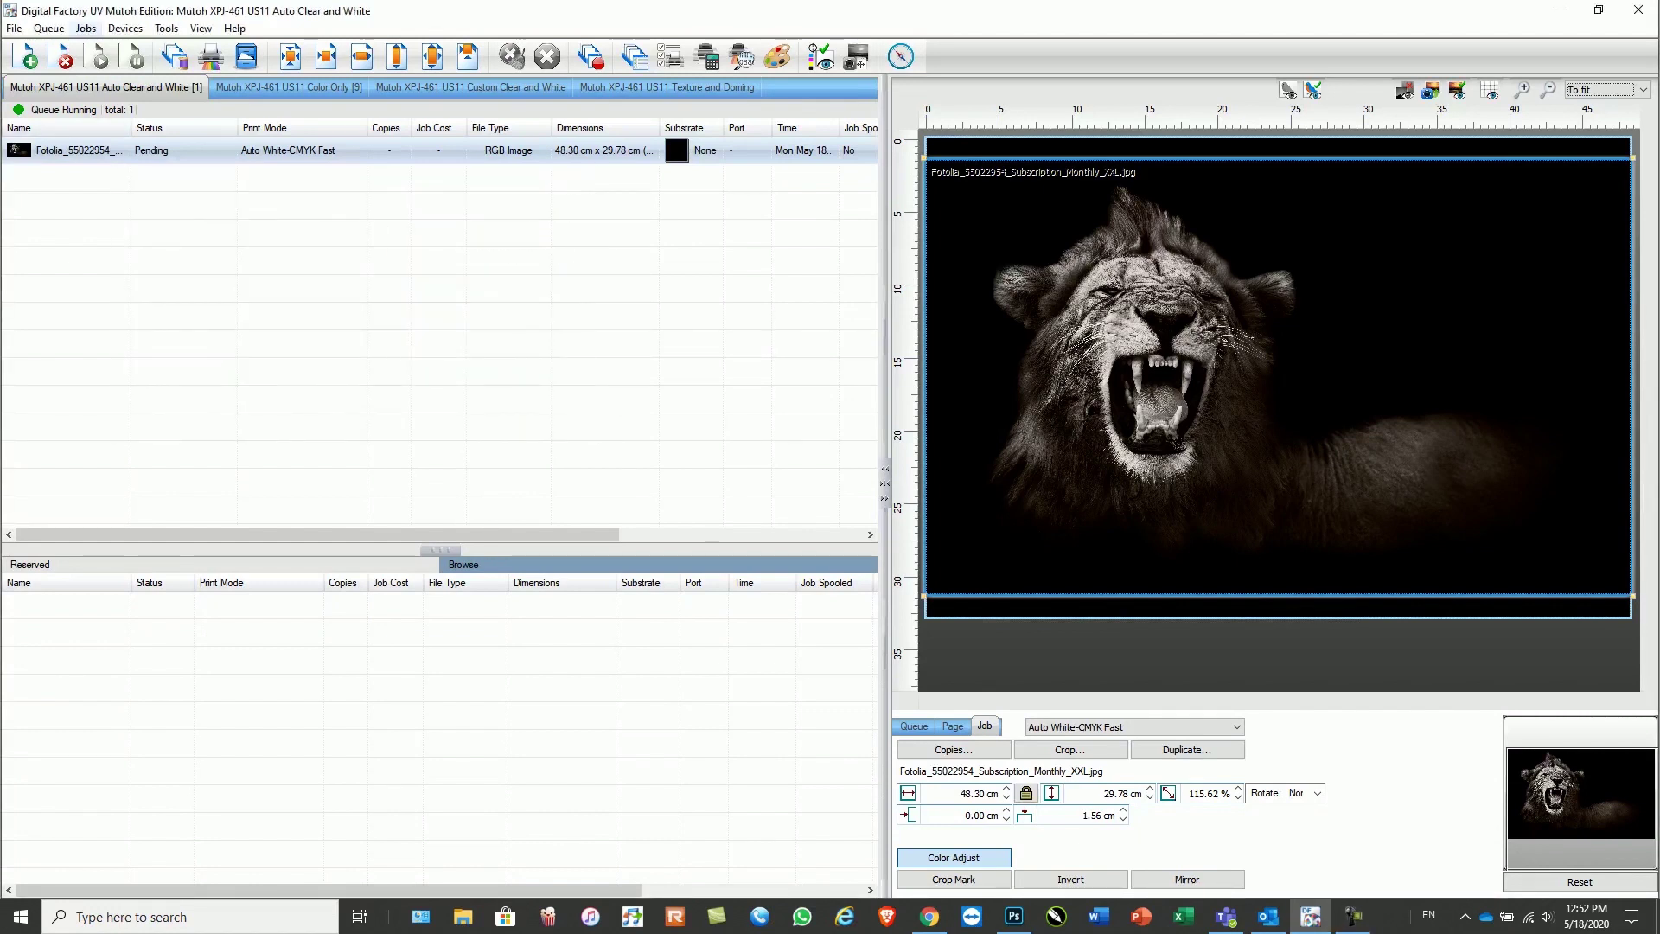
Start the KnockMeBlackOut plug-in on the lion image job with underbase 74 and midtones 0.99.
left_click(86, 27)
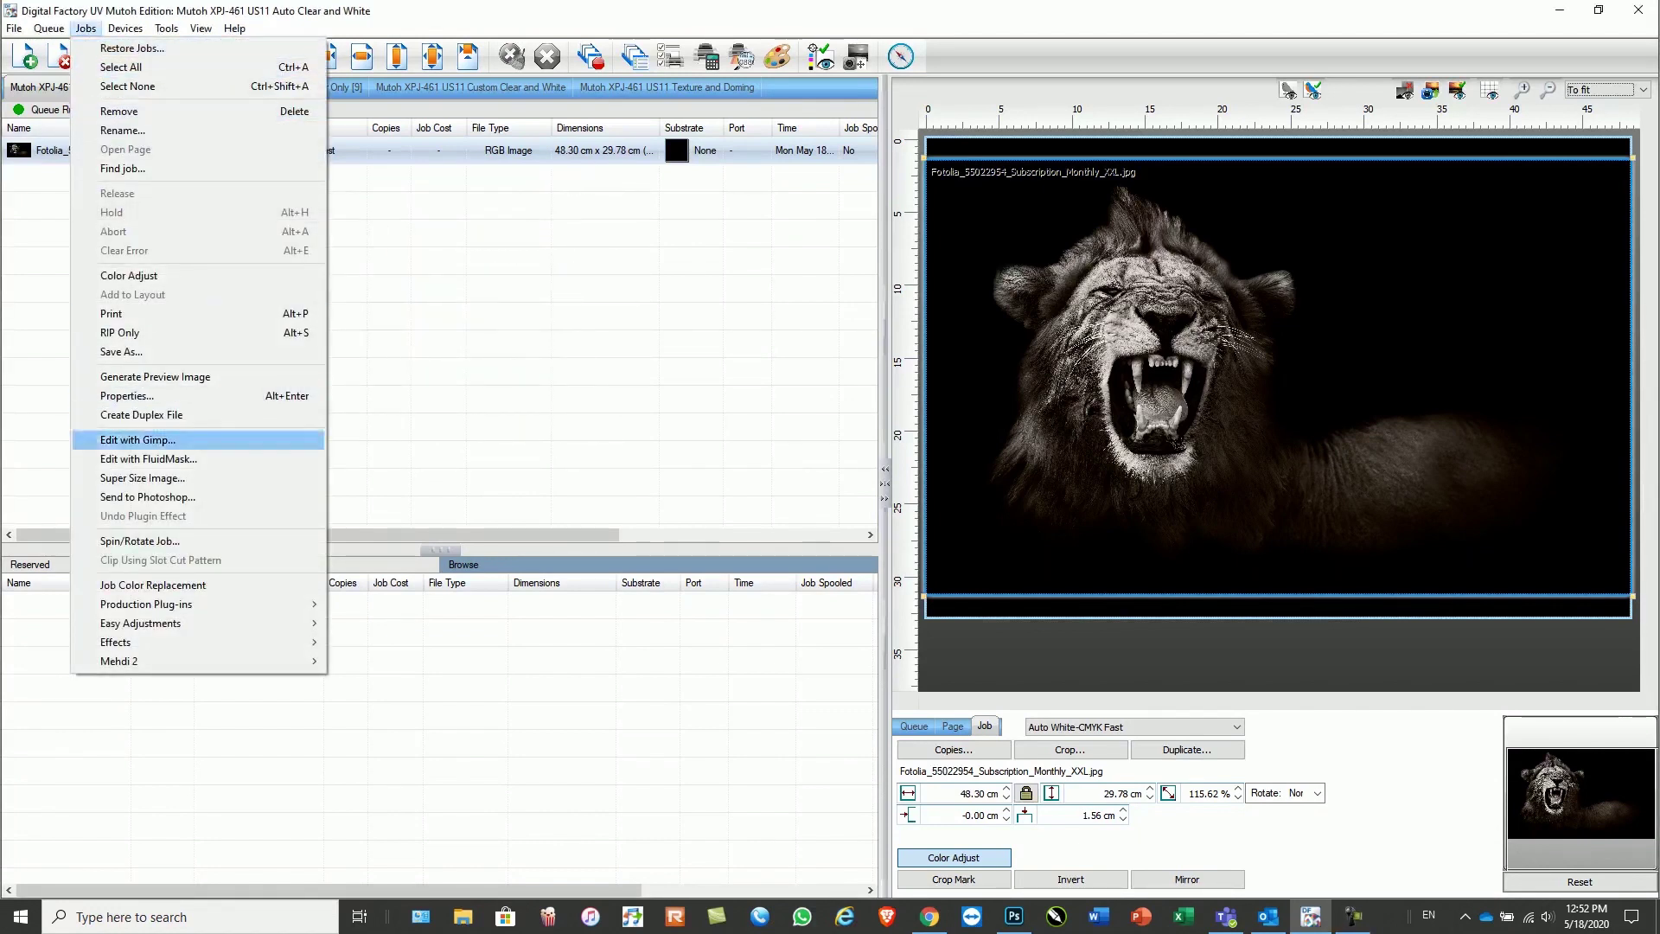
mouse_move(173, 603)
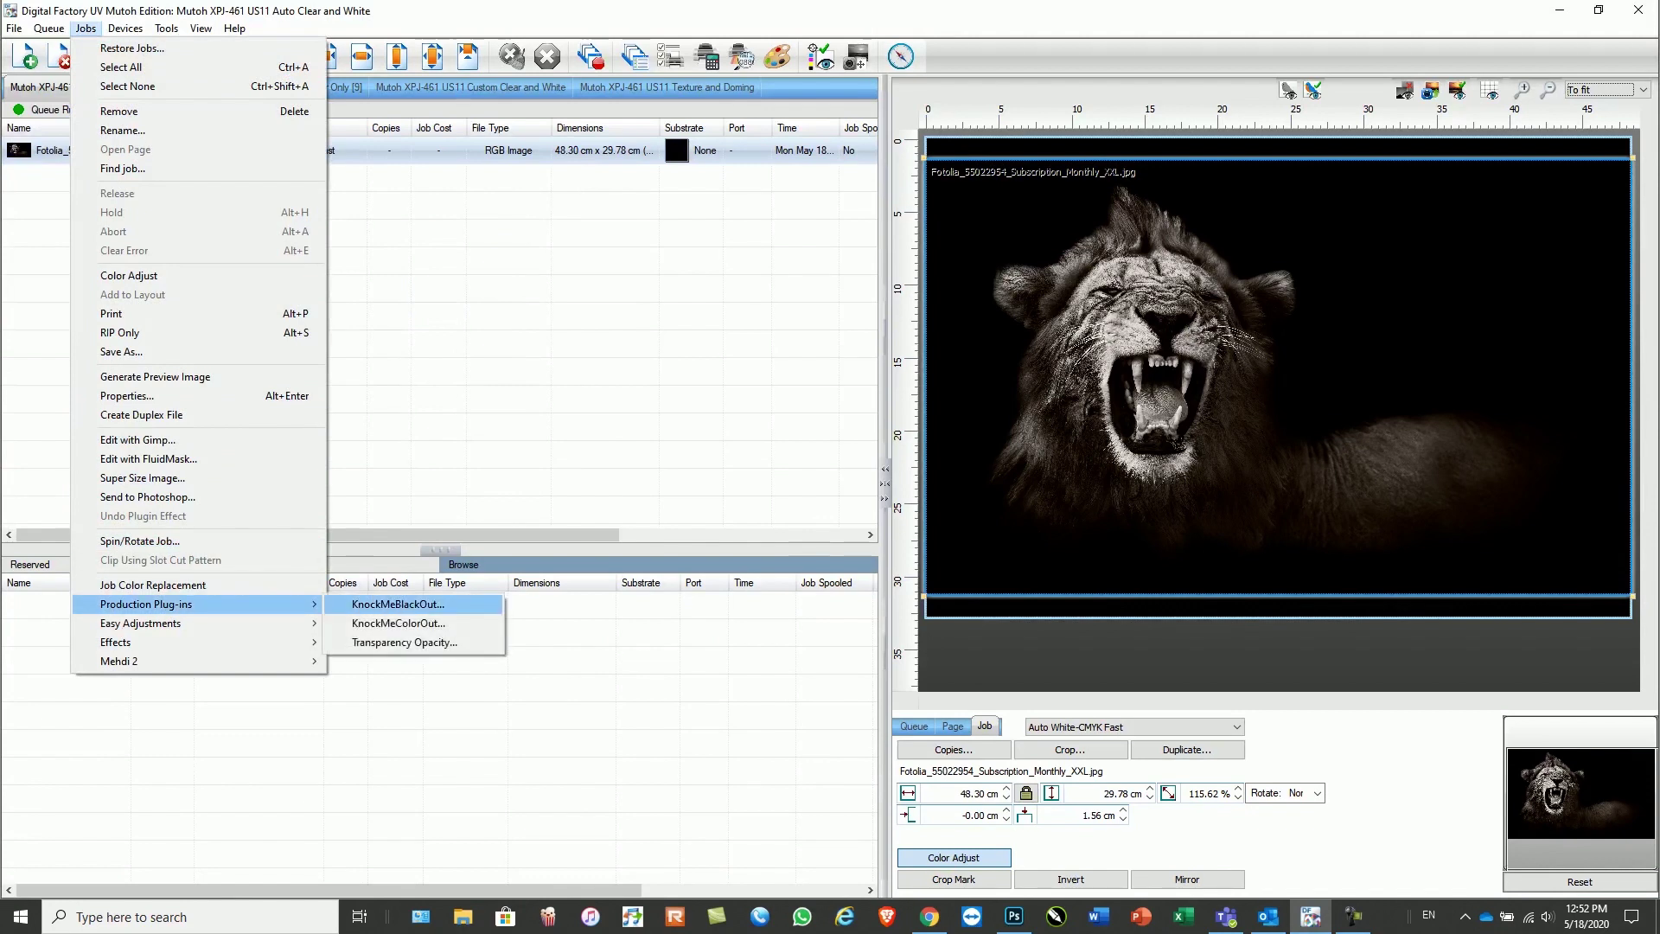
left_click(397, 604)
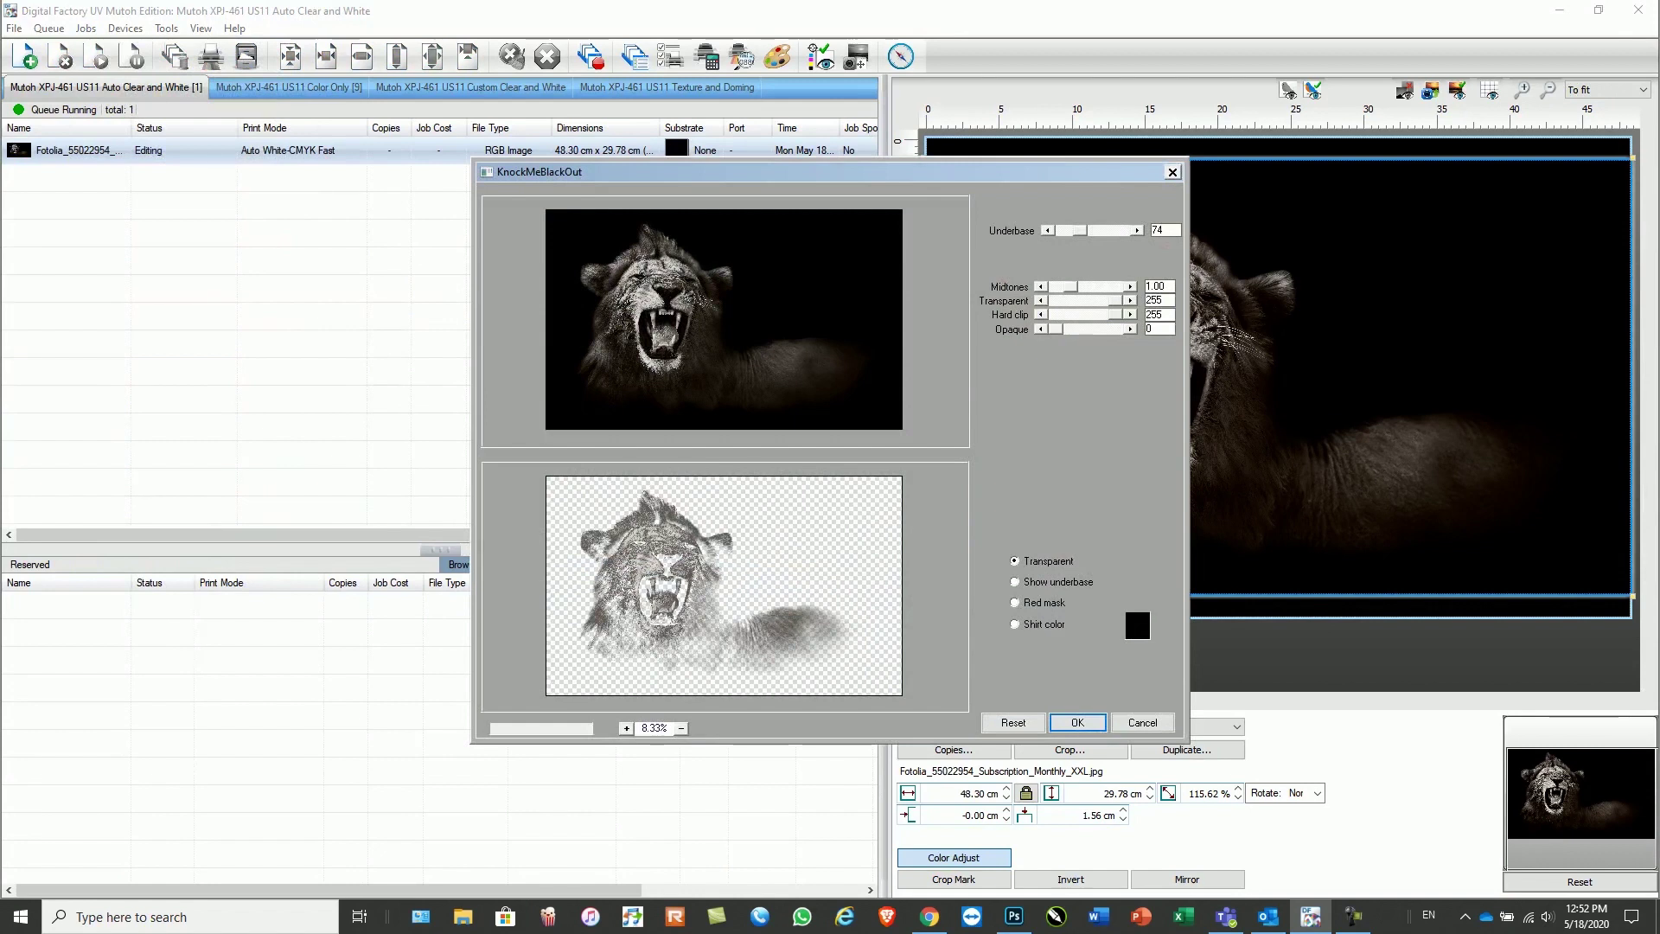
left_click_drag(1079, 230, 1082, 230)
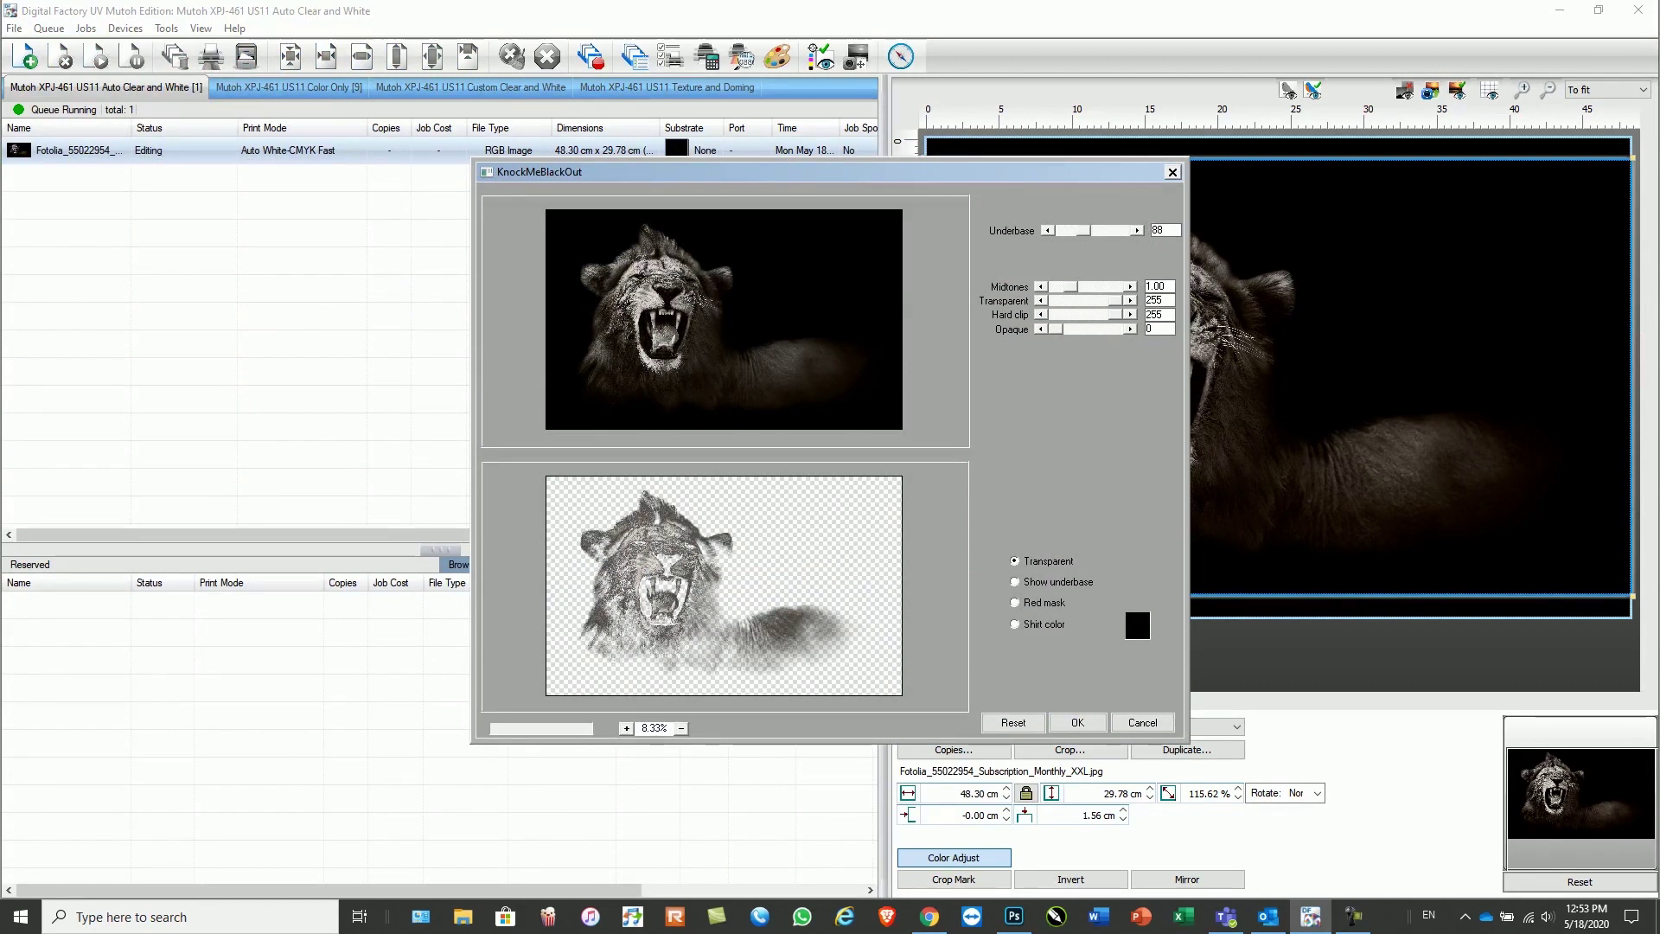
type("74")
key("Tab")
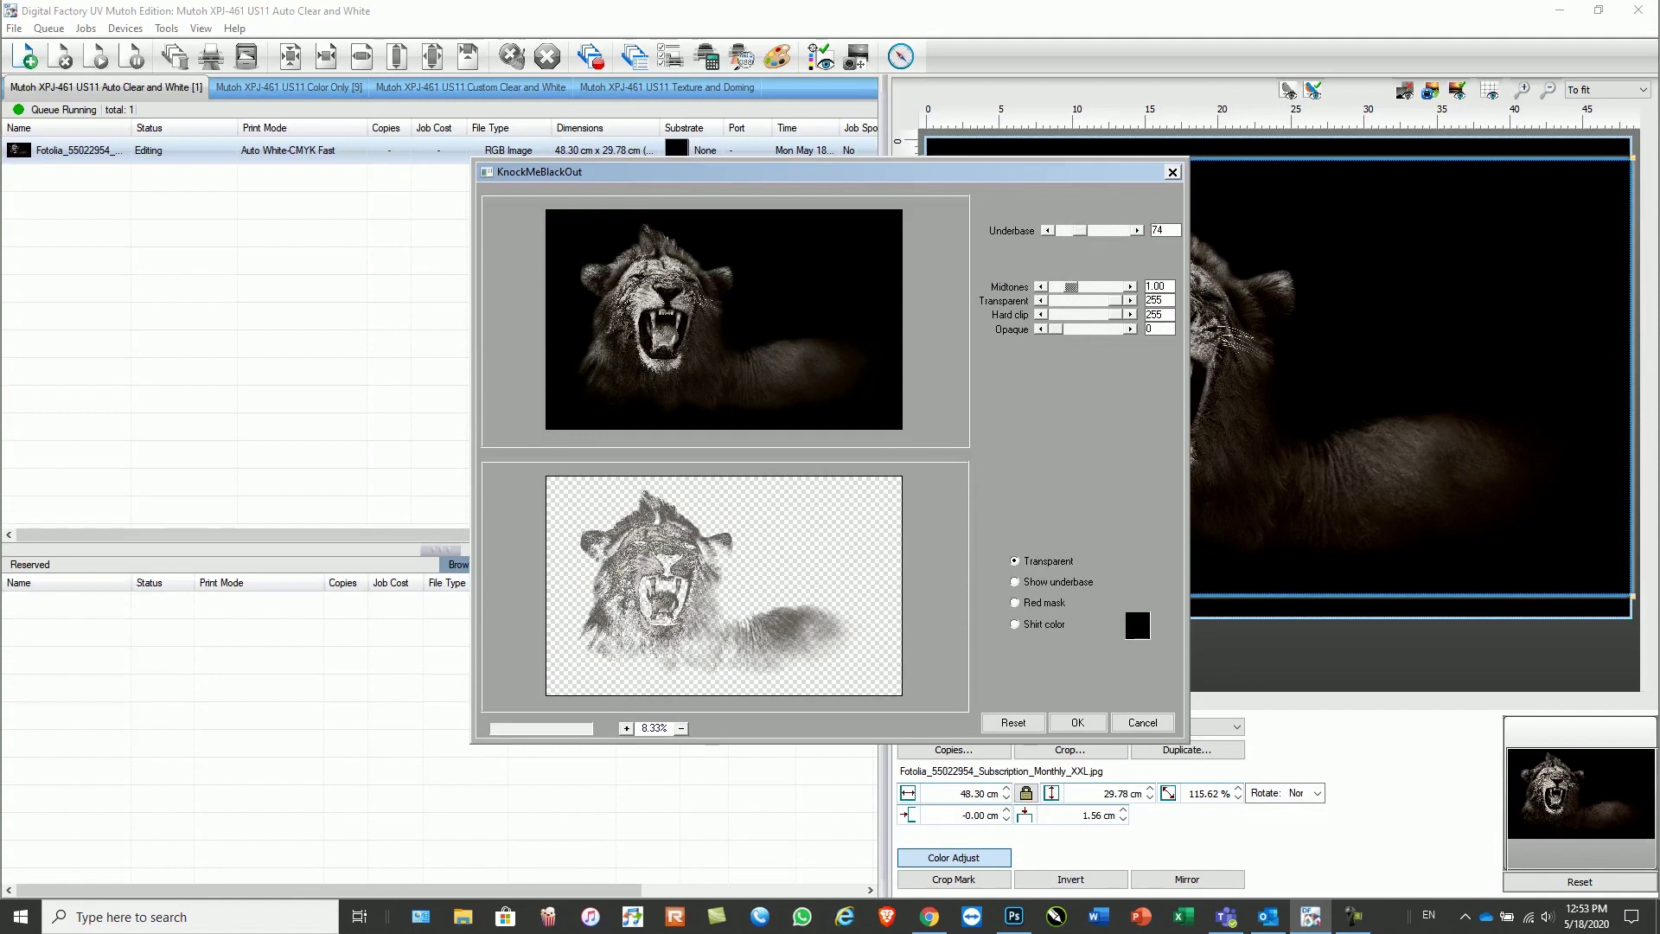
key("Left")
Show the underbase while fine-tuning midtones to 0.99, restore the Transparent preview, and apply the black knockout to the lion image.
left_click(1014, 582)
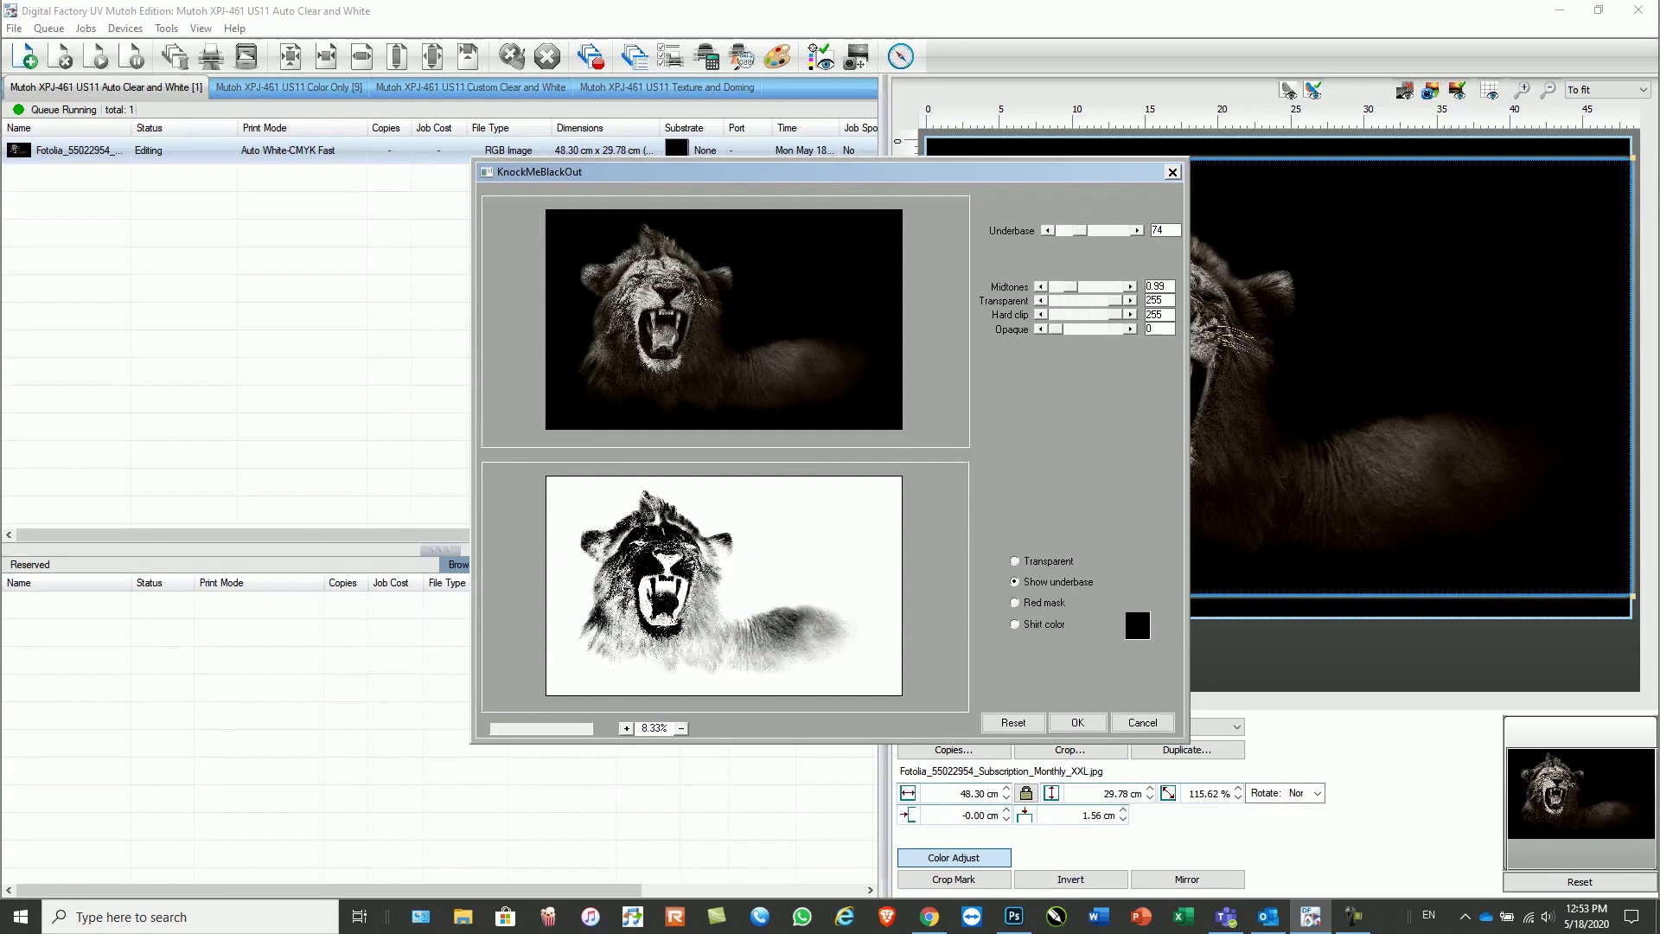
key("Left")
key("Left")
key("Left")
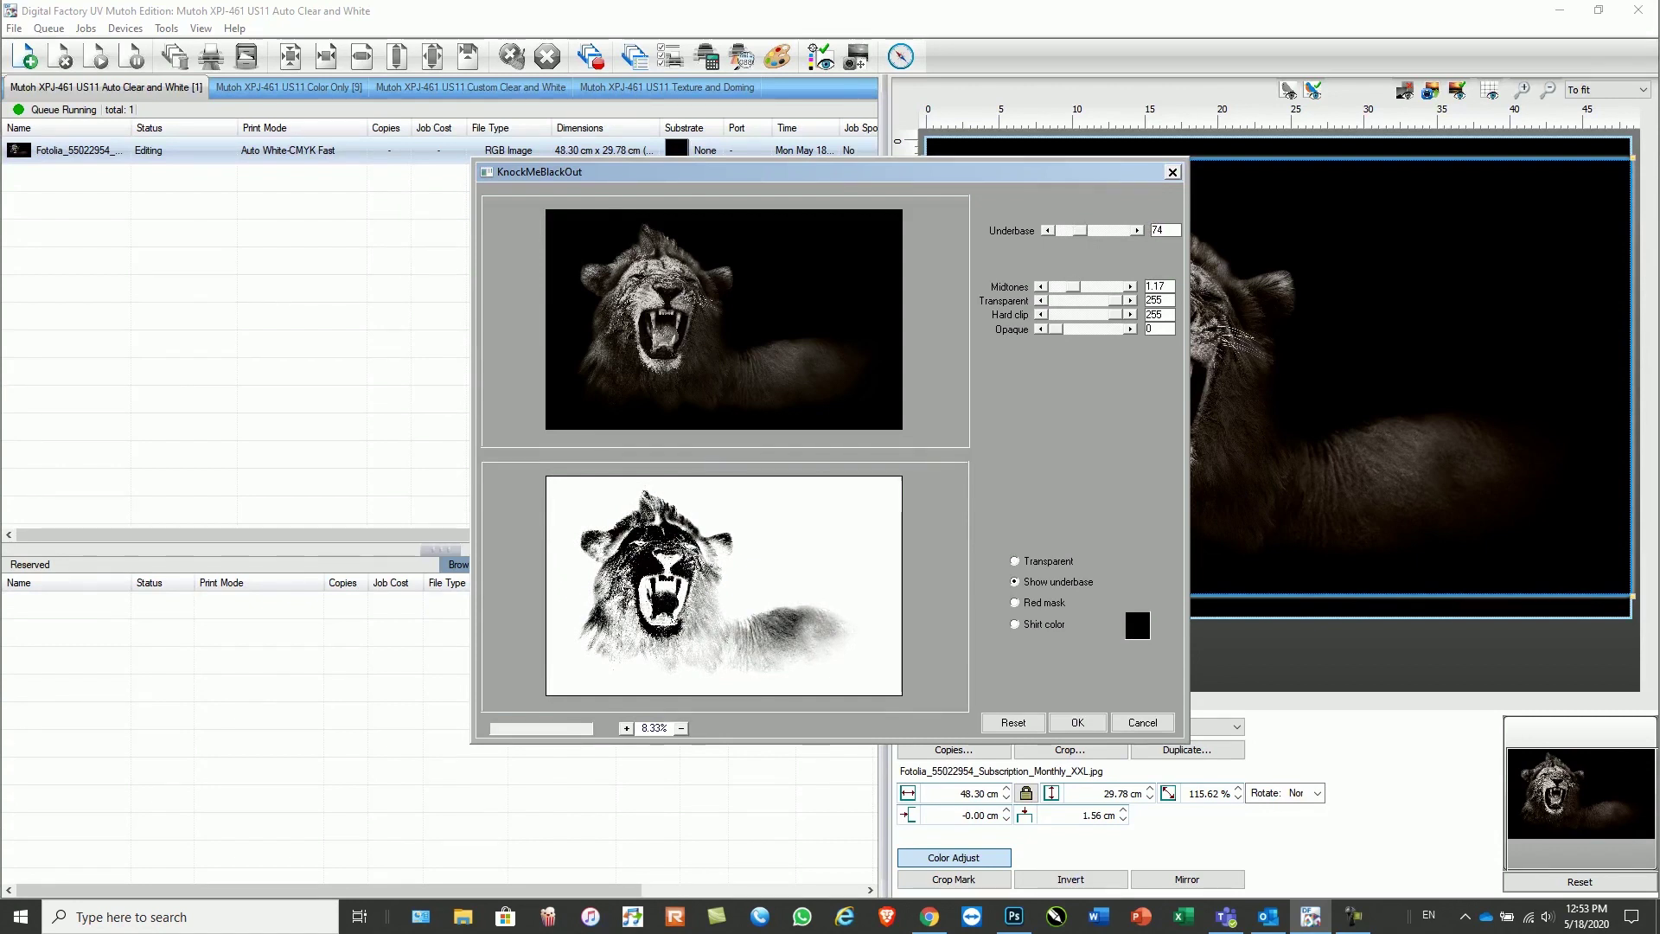
key("Right")
key("Right")
key("Right")
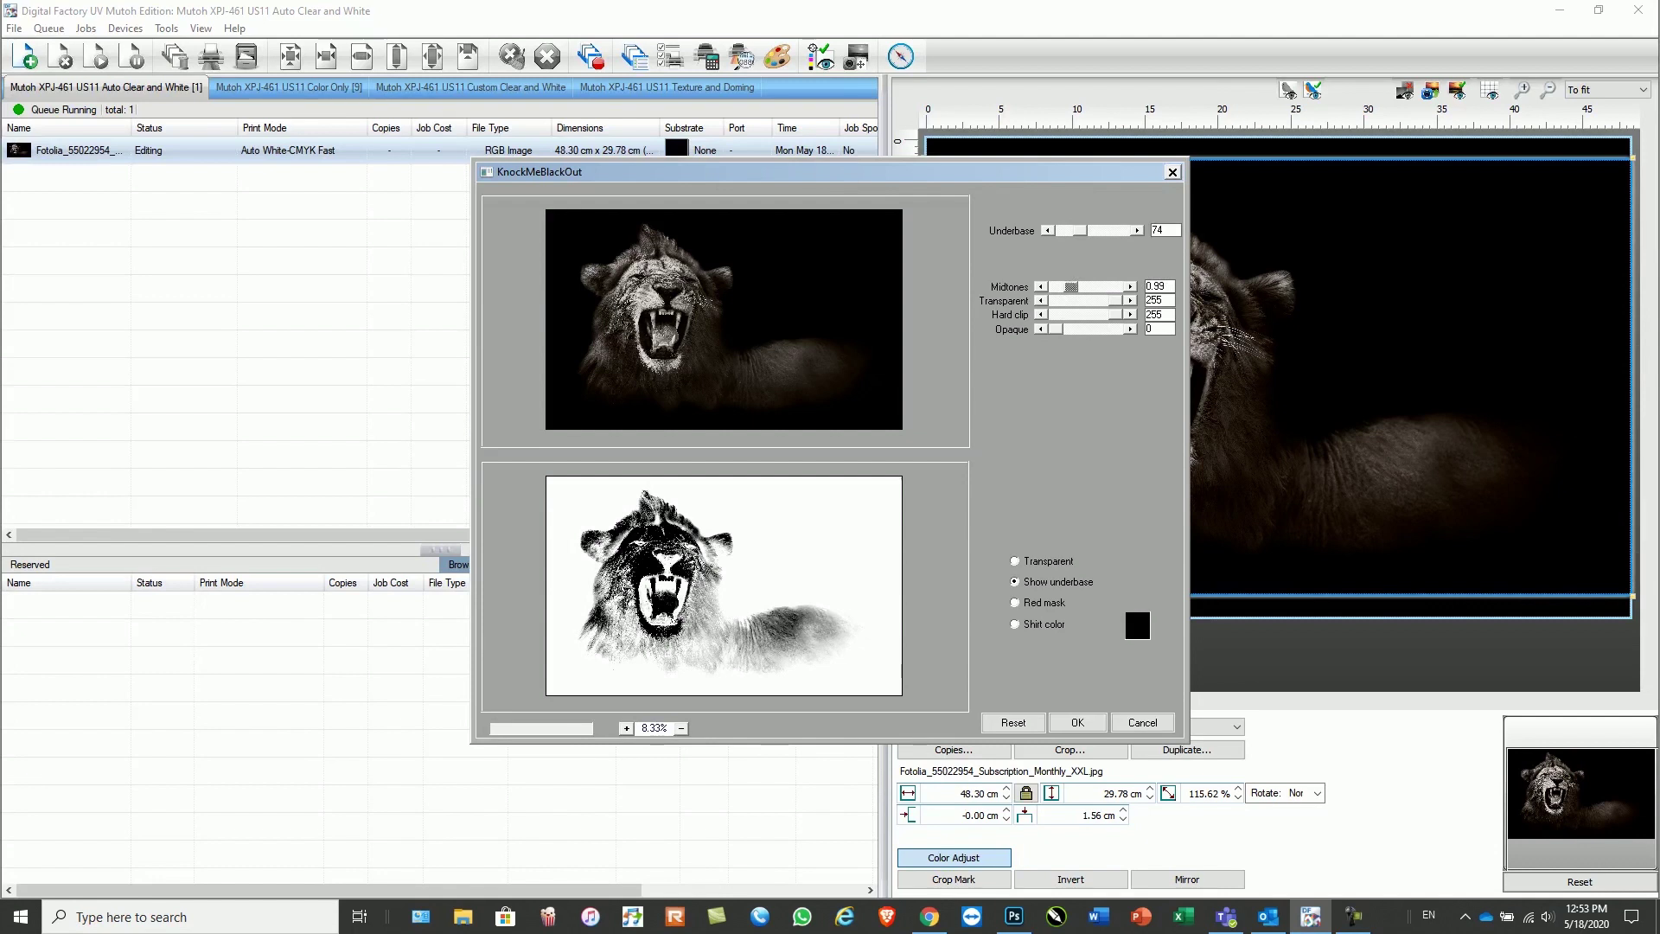
left_click(1014, 561)
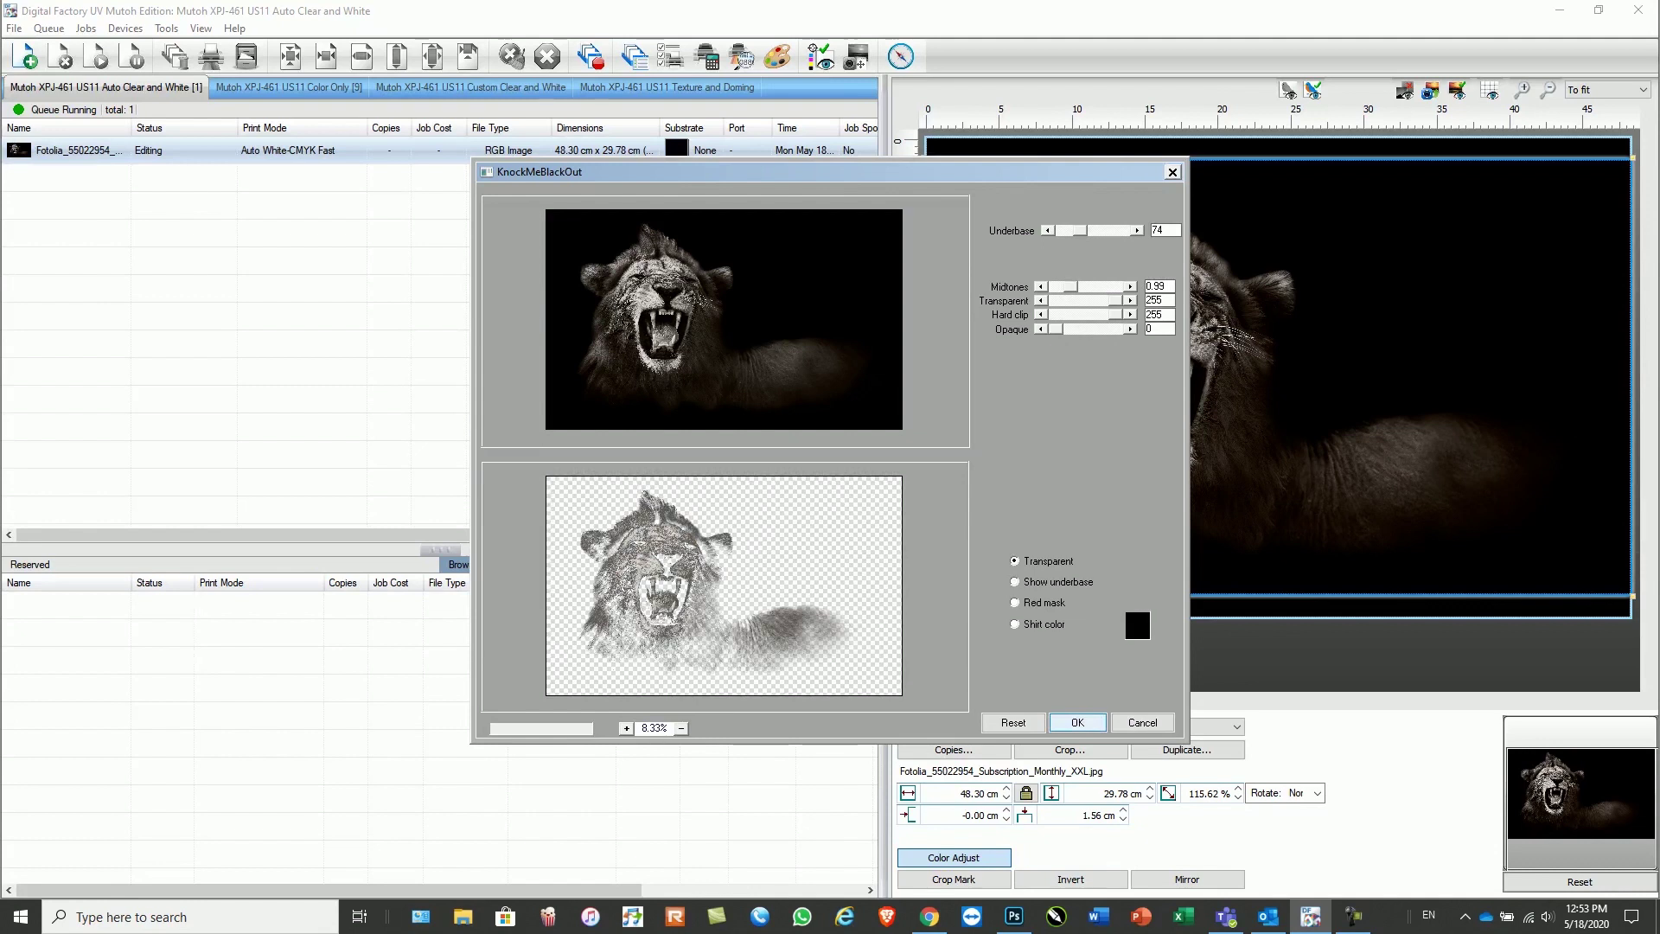
left_click(1077, 722)
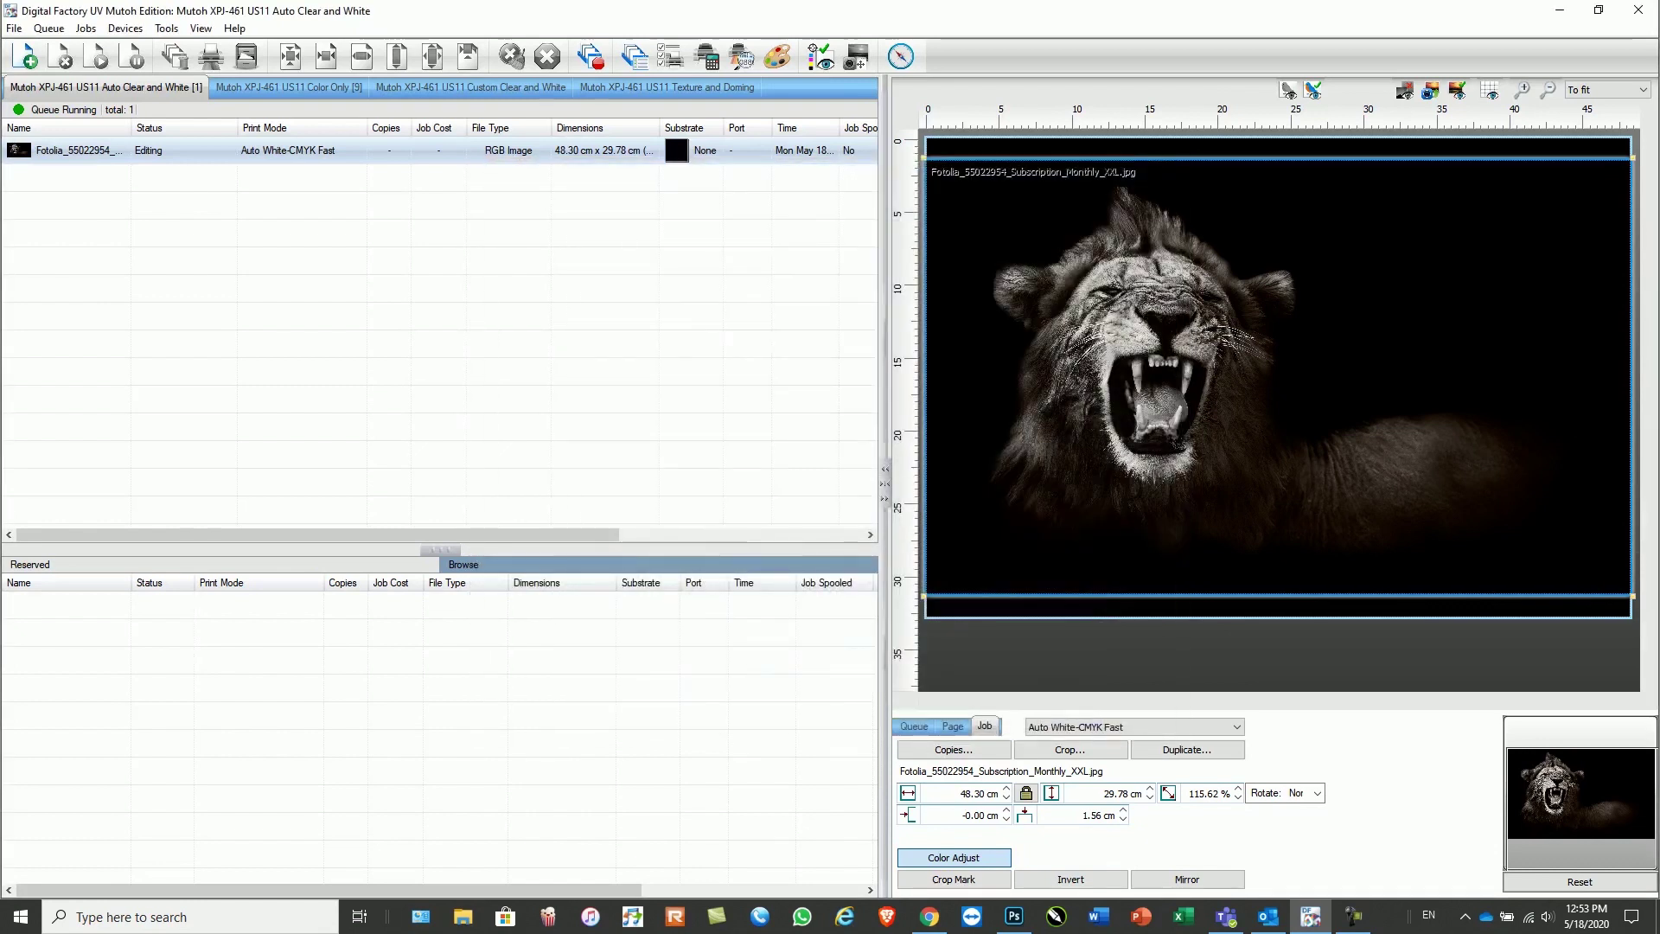
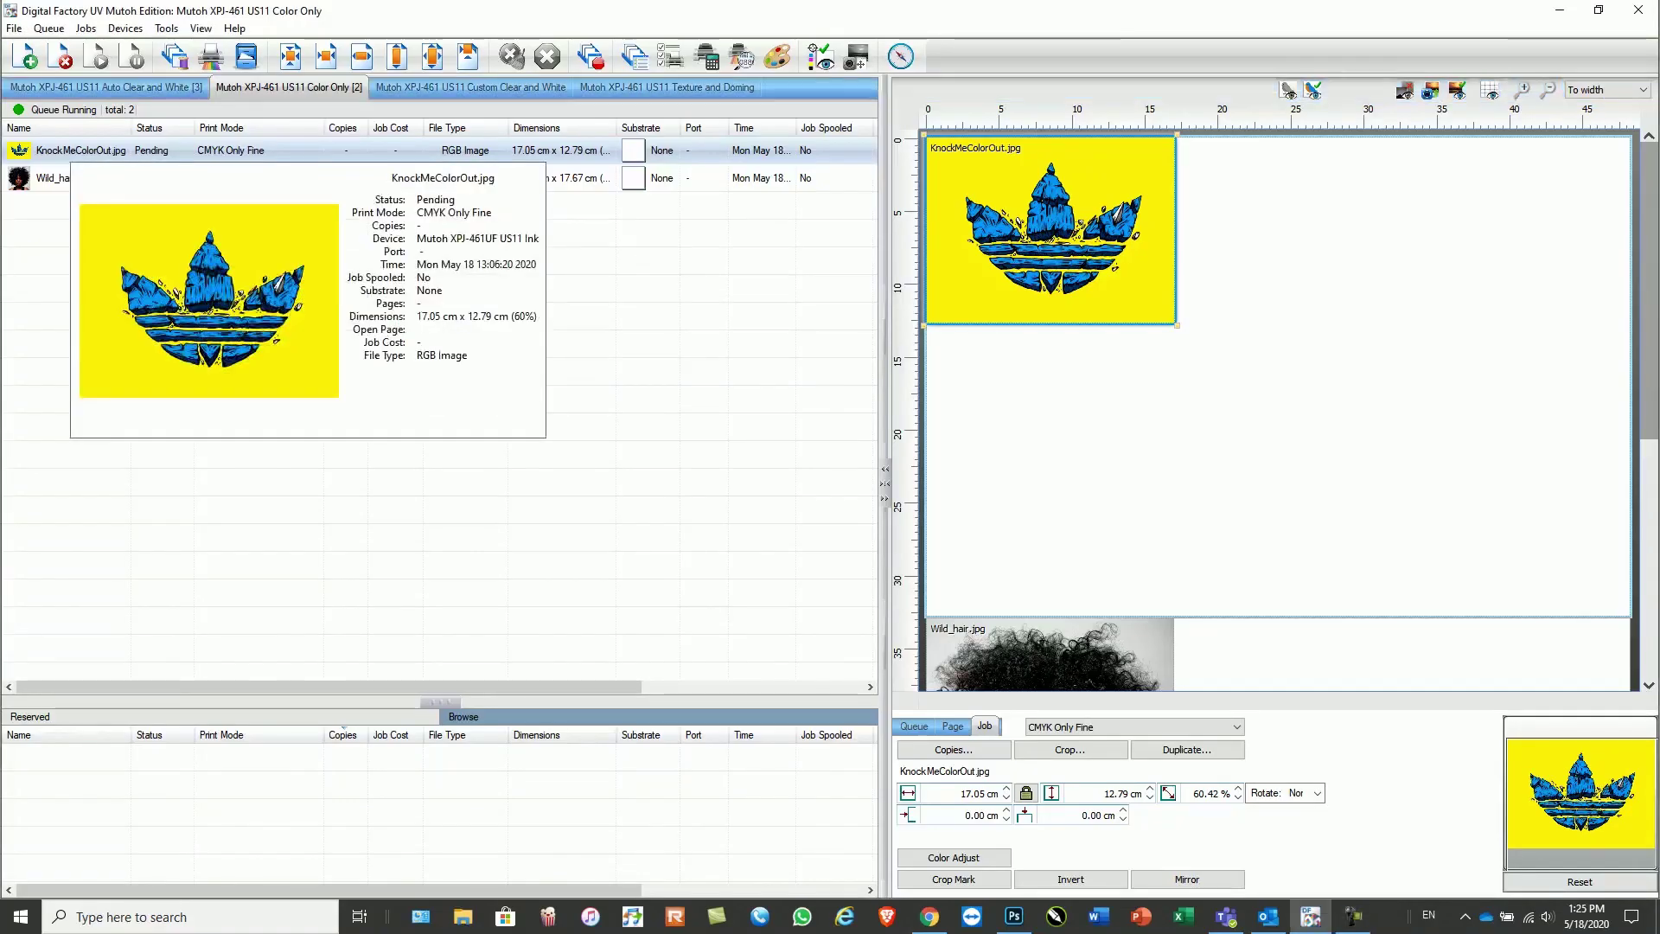
Preview the Distressed Frames effect on the KnockMeColorOut.jpg job without applying it.
left_click(85, 27)
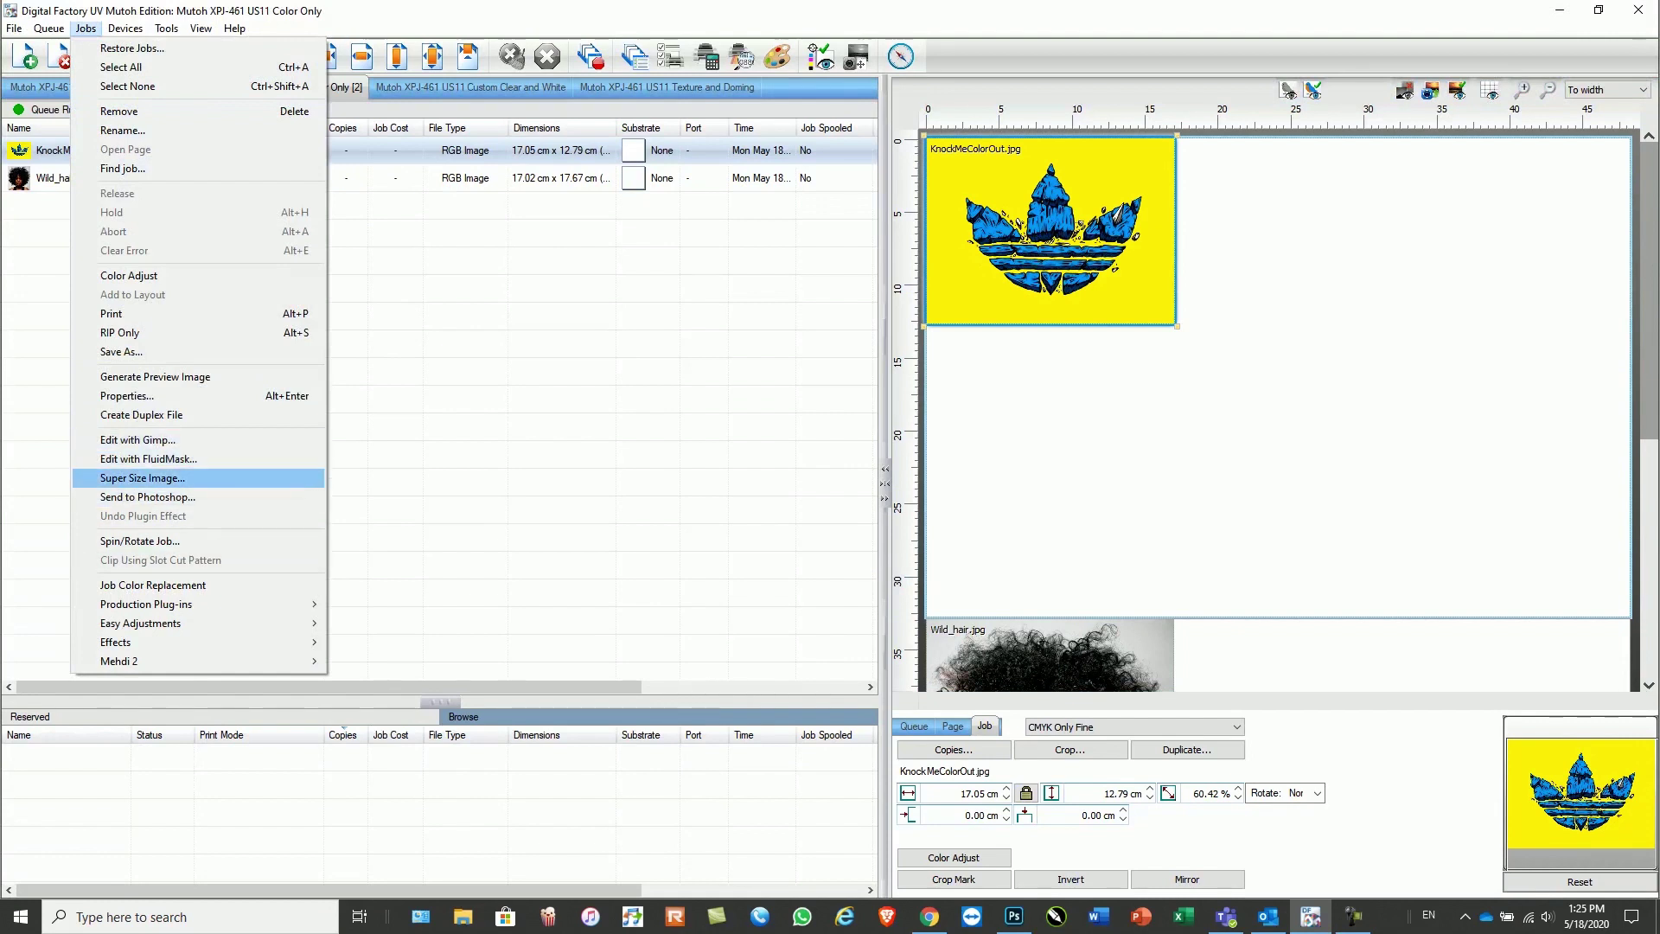
mouse_move(173, 641)
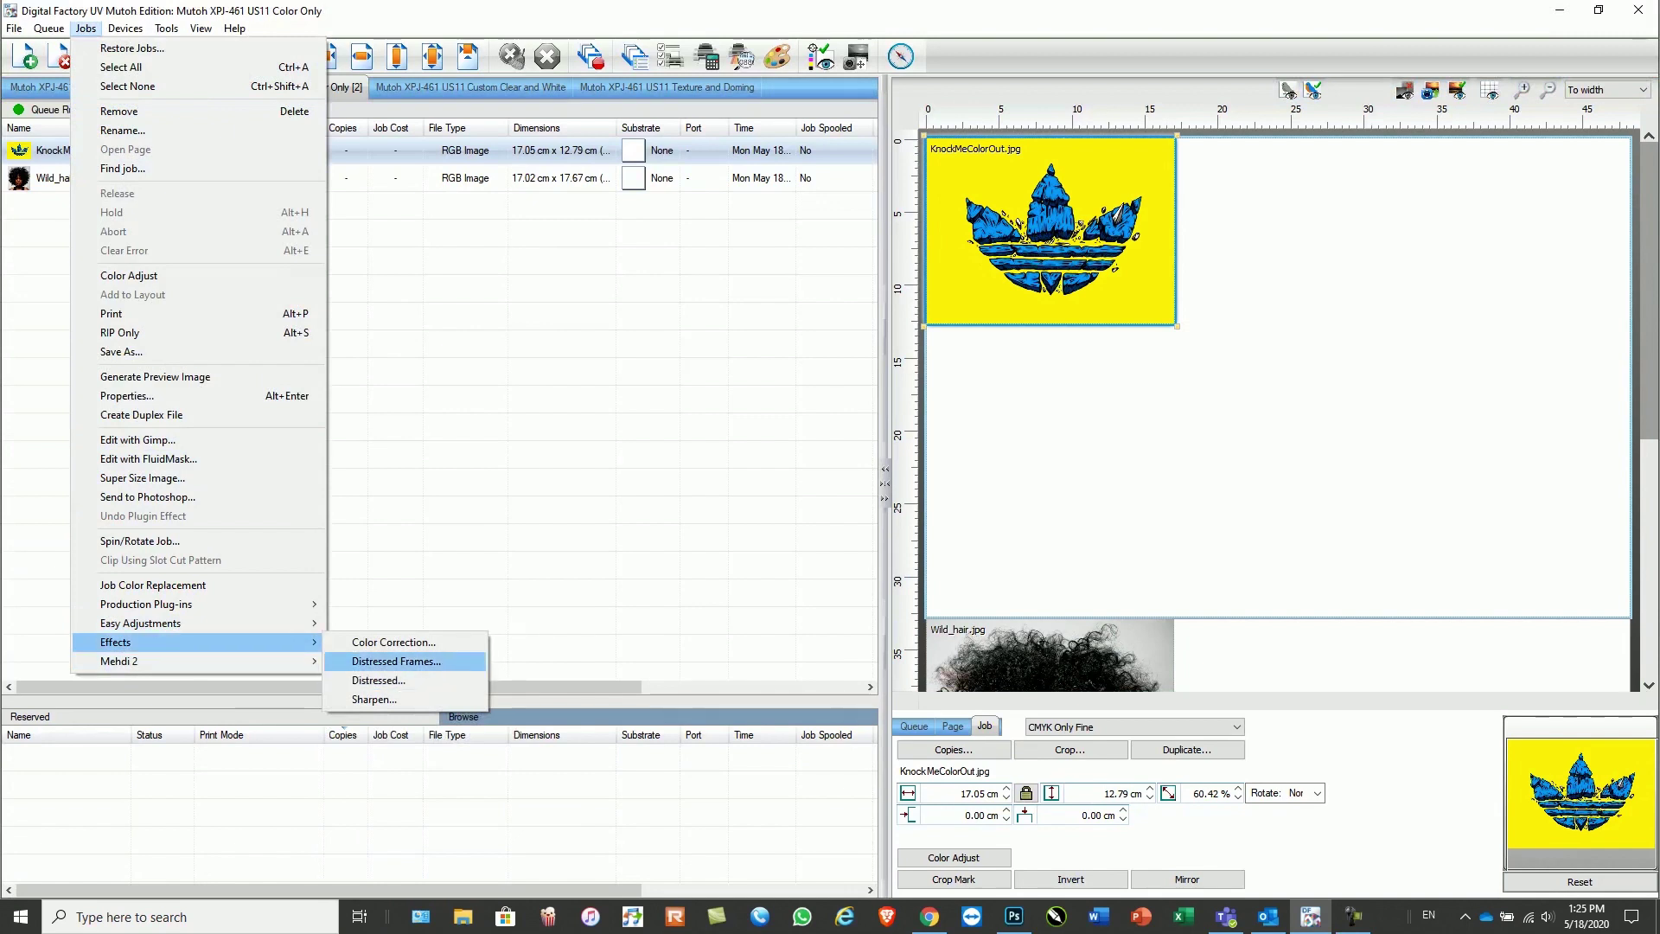
left_click(396, 661)
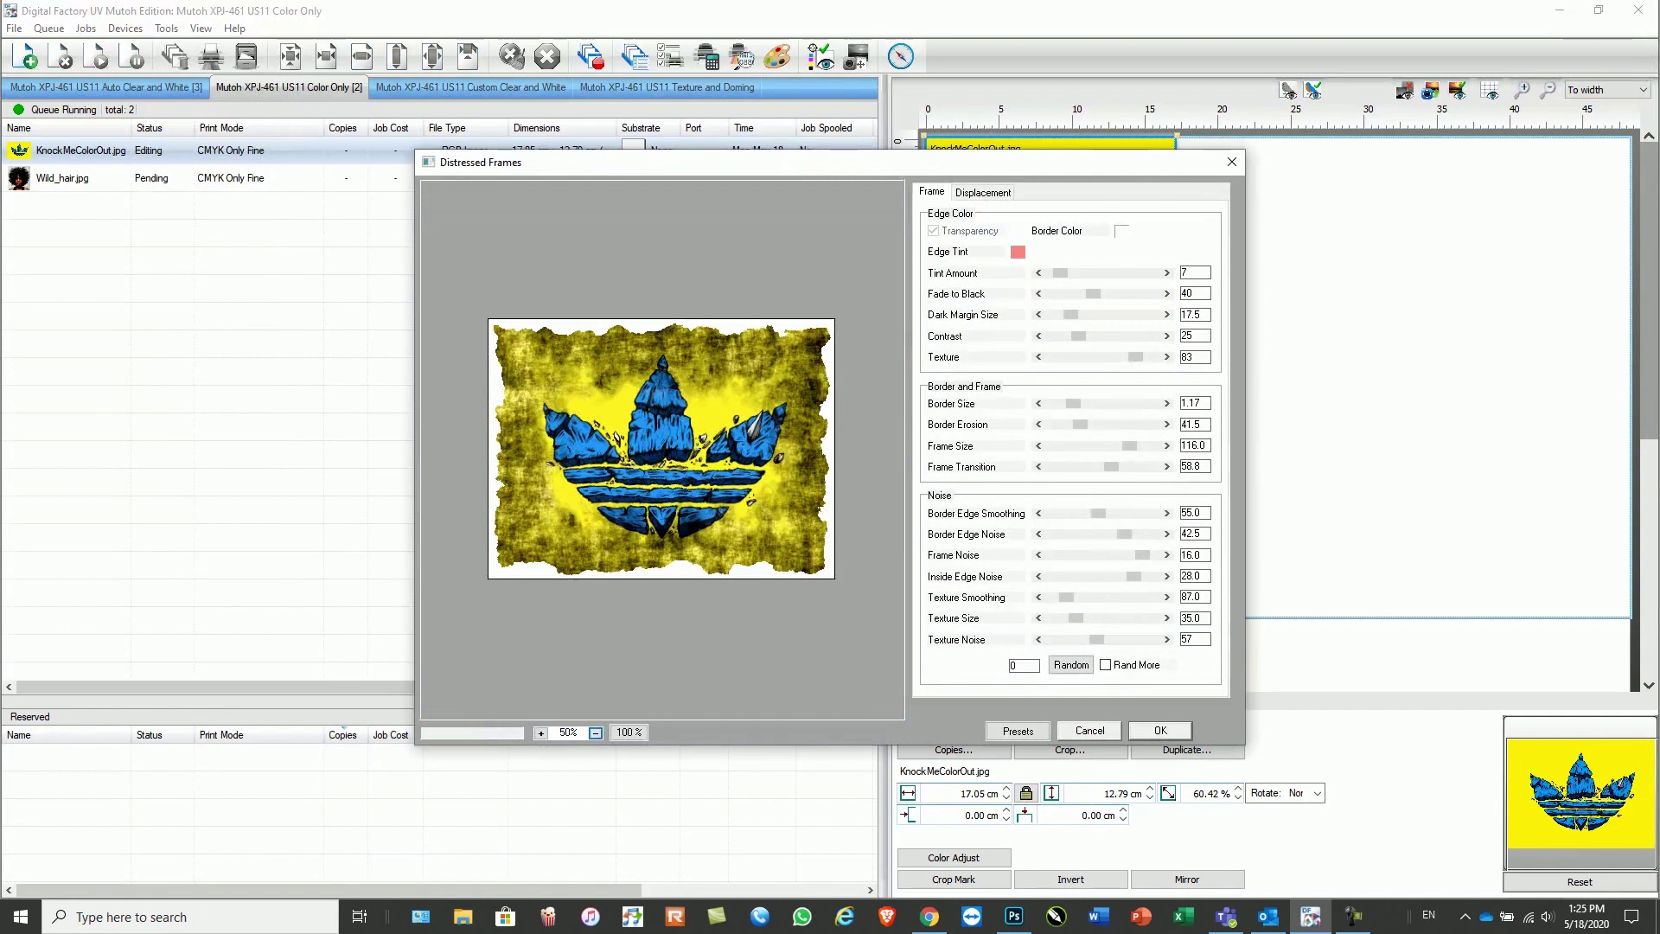
key("Return")
Apply the Distressed effect with the Distressed1 B-W preset mask to the KnockMeColorOut.jpg job, previewing the whole image at 50%.
left_click(85, 28)
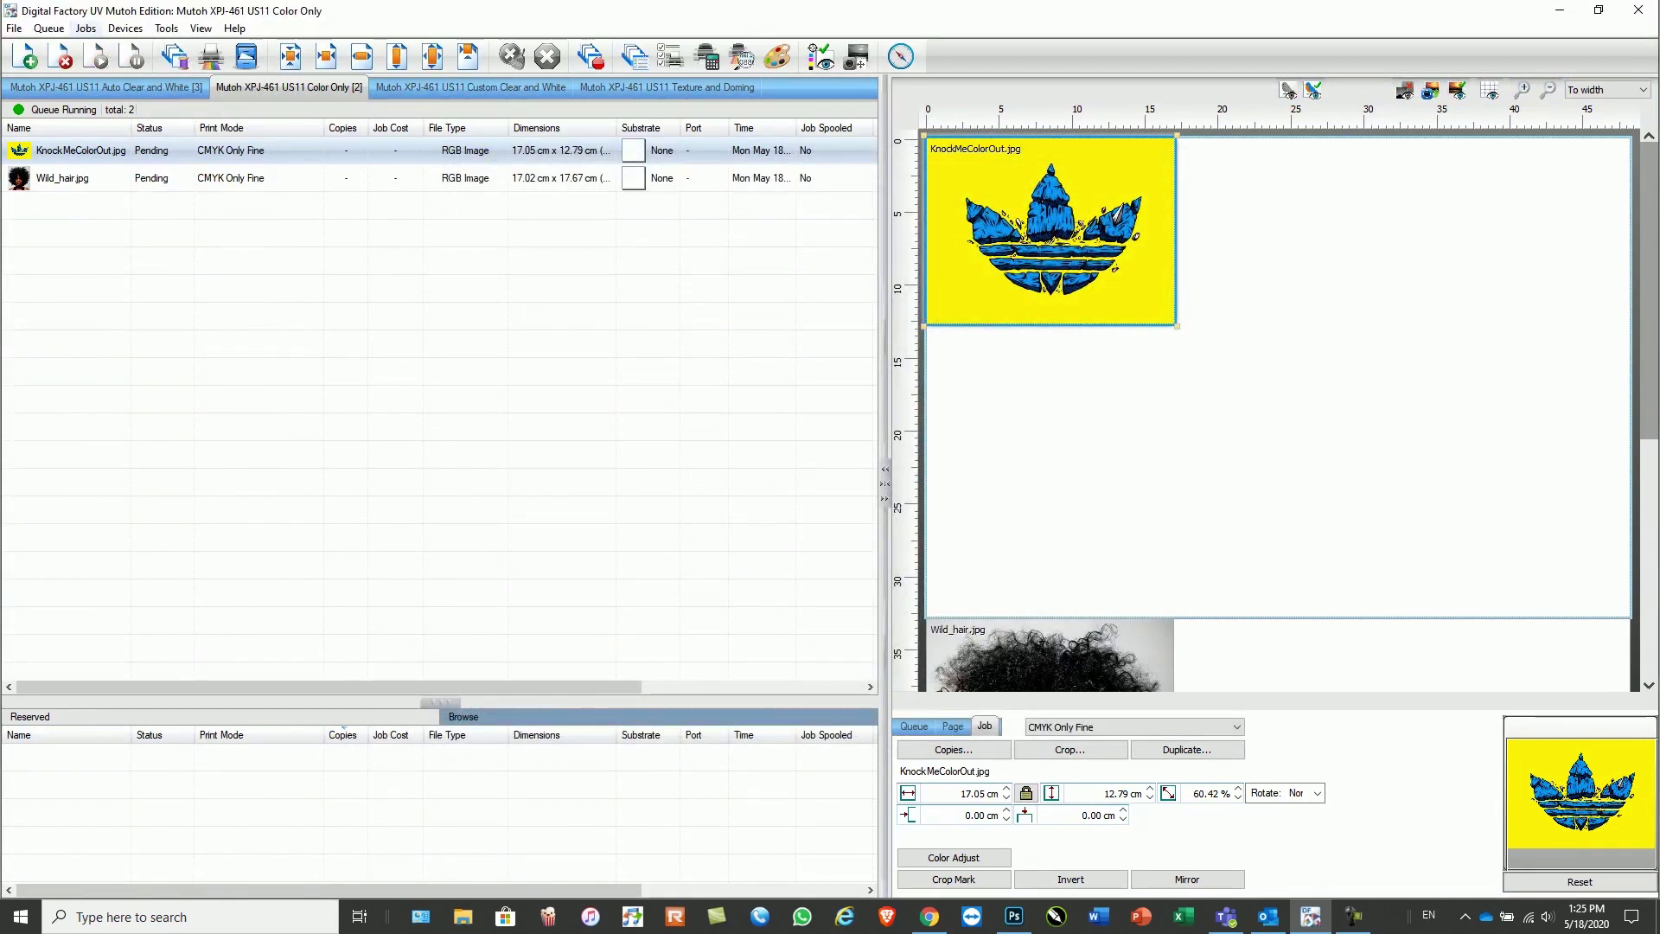
mouse_move(116, 641)
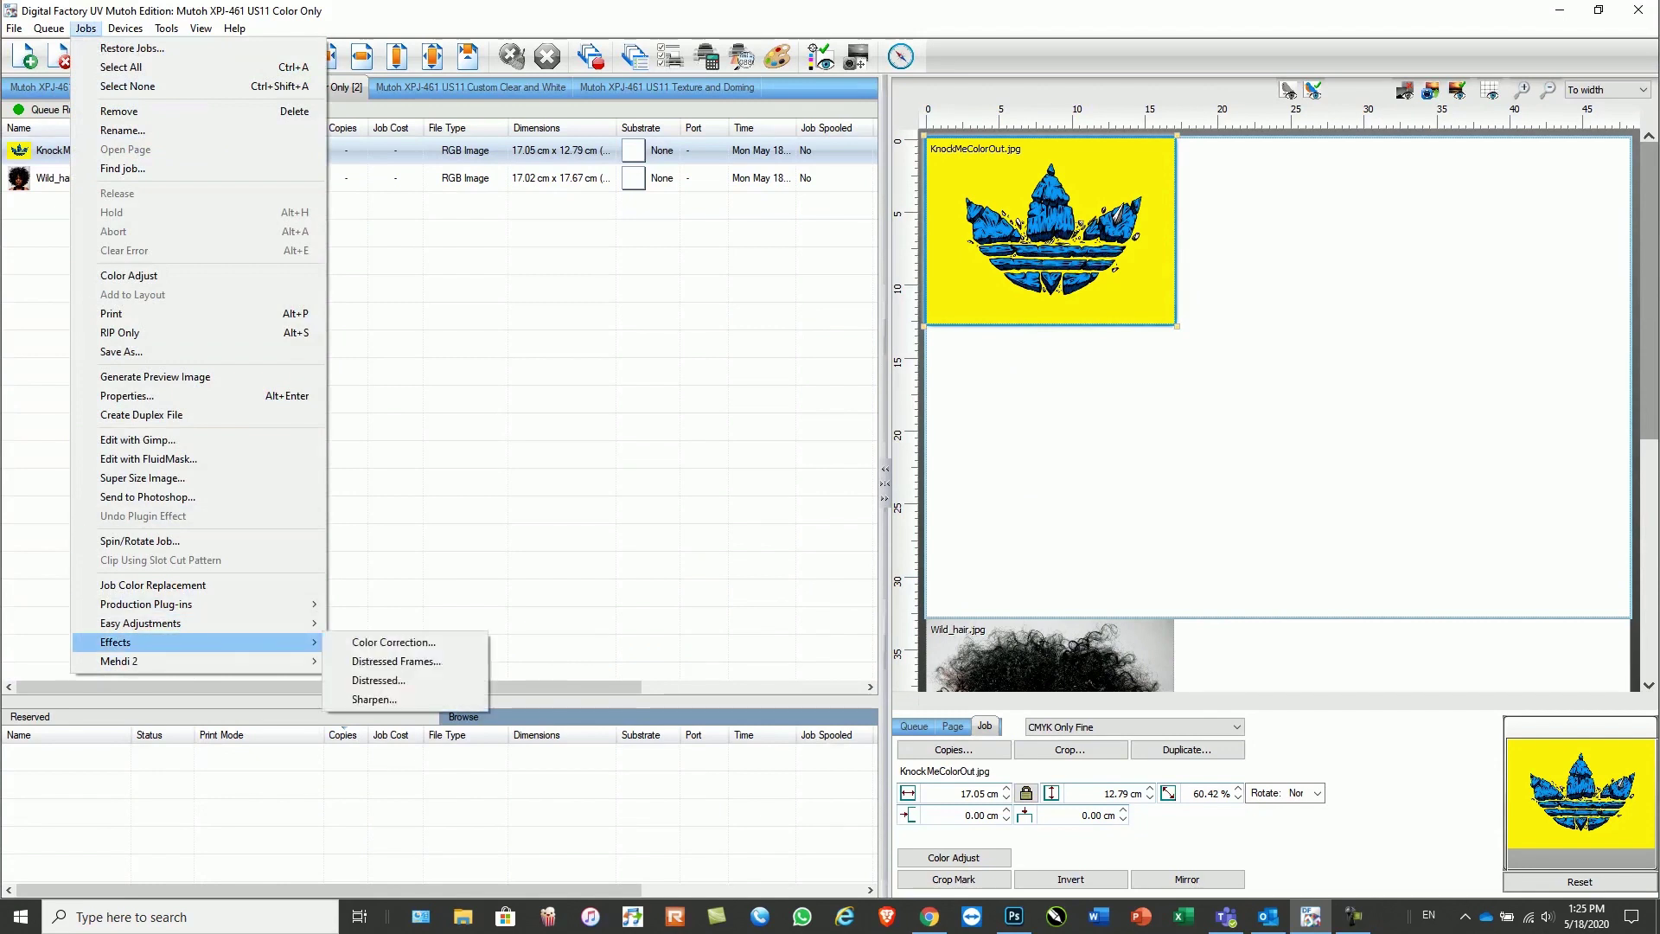
left_click(378, 679)
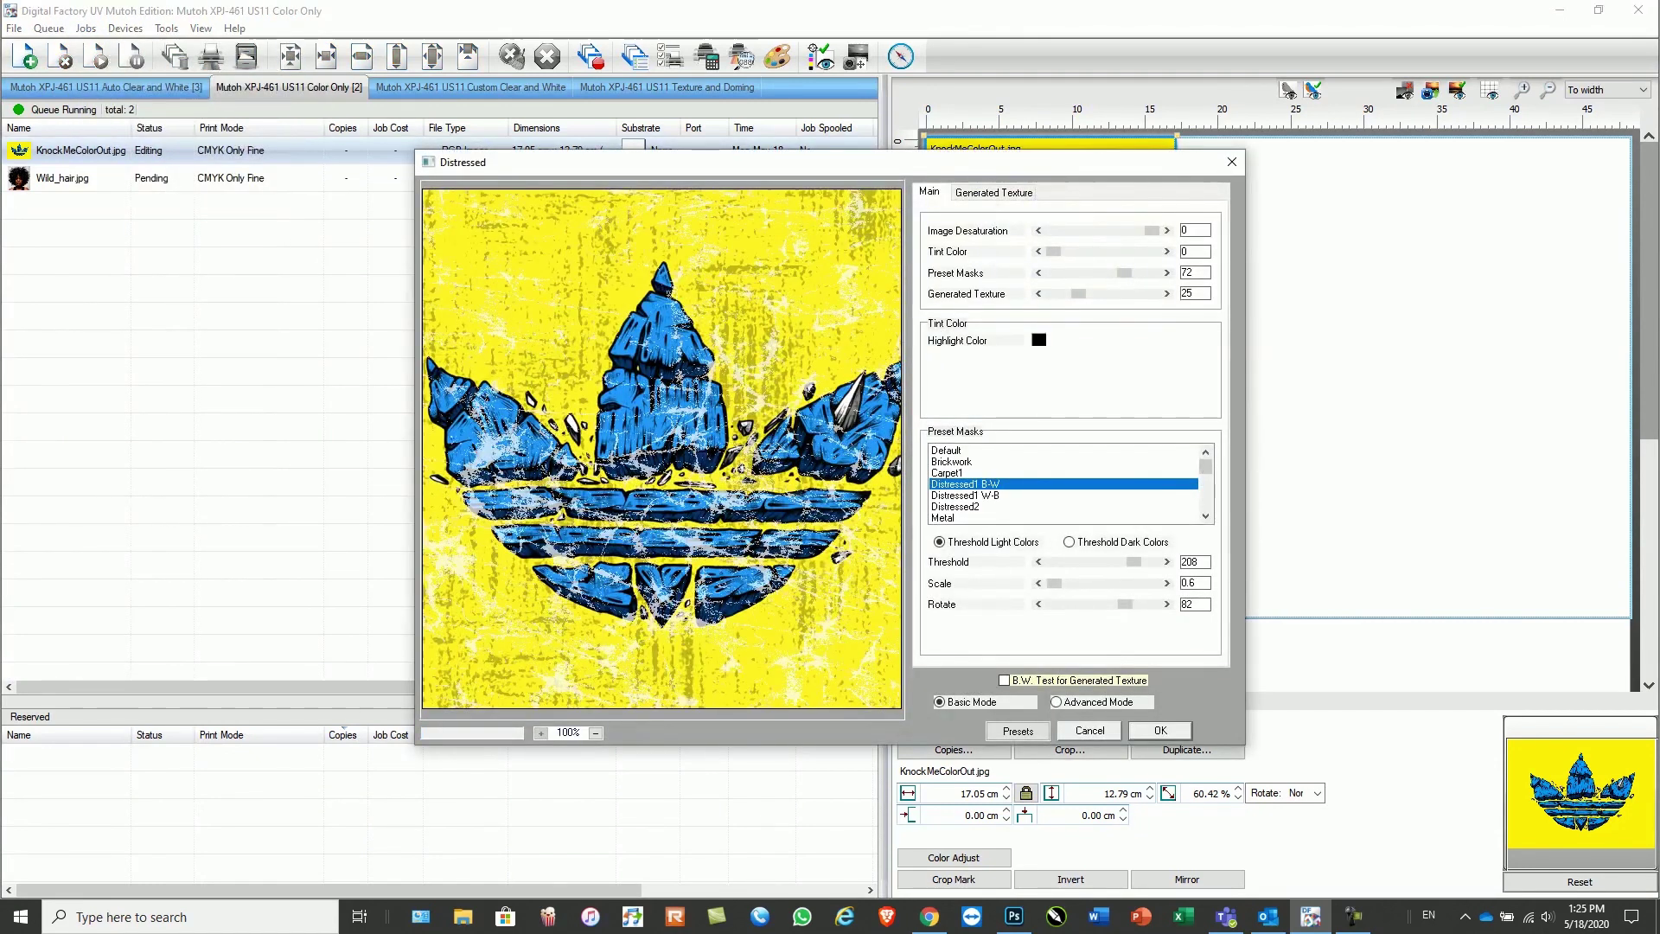
left_click(596, 732)
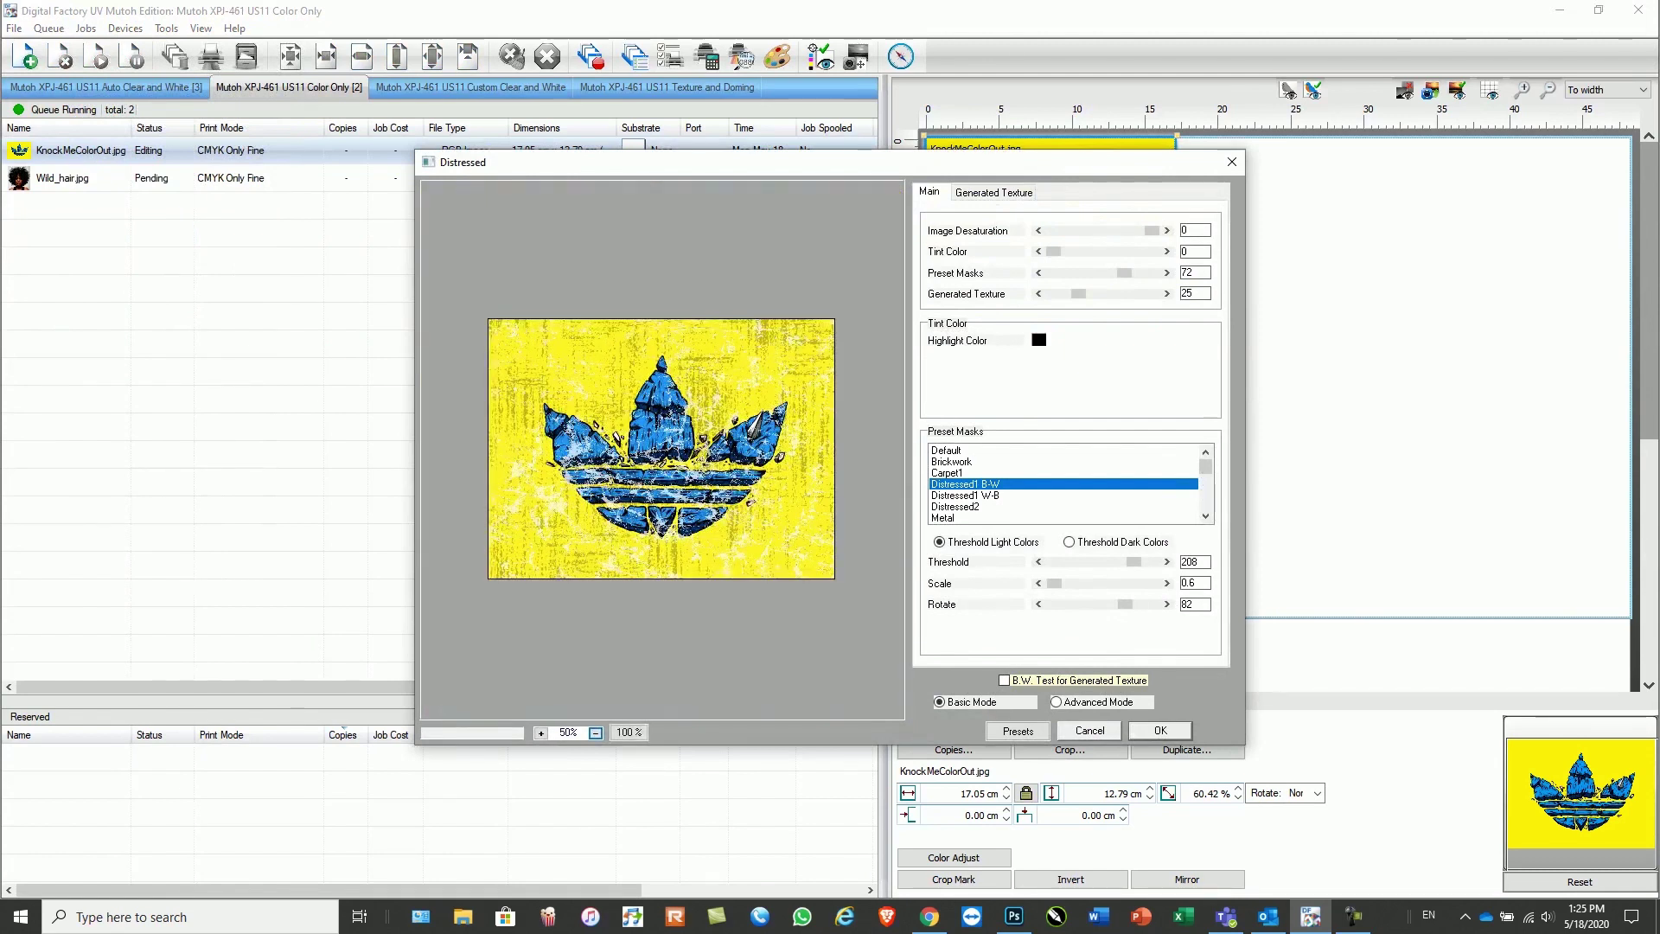
key("Return")
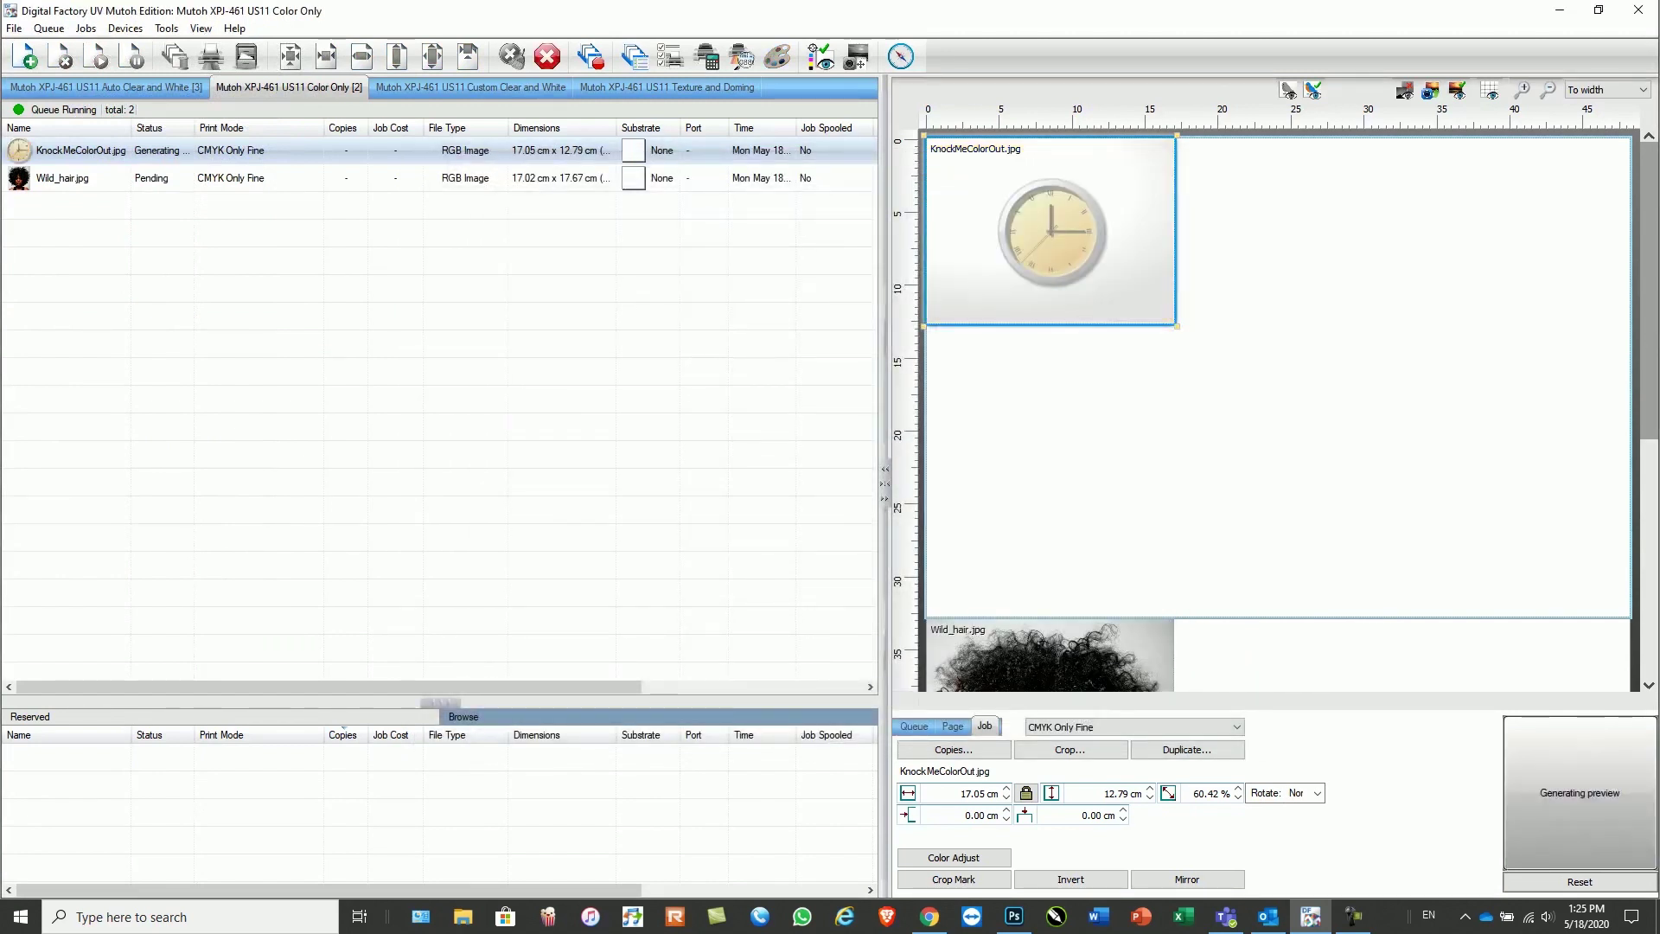
Open the Wild_hair.jpg job in FluidMask for editing.
mouse_move(62, 177)
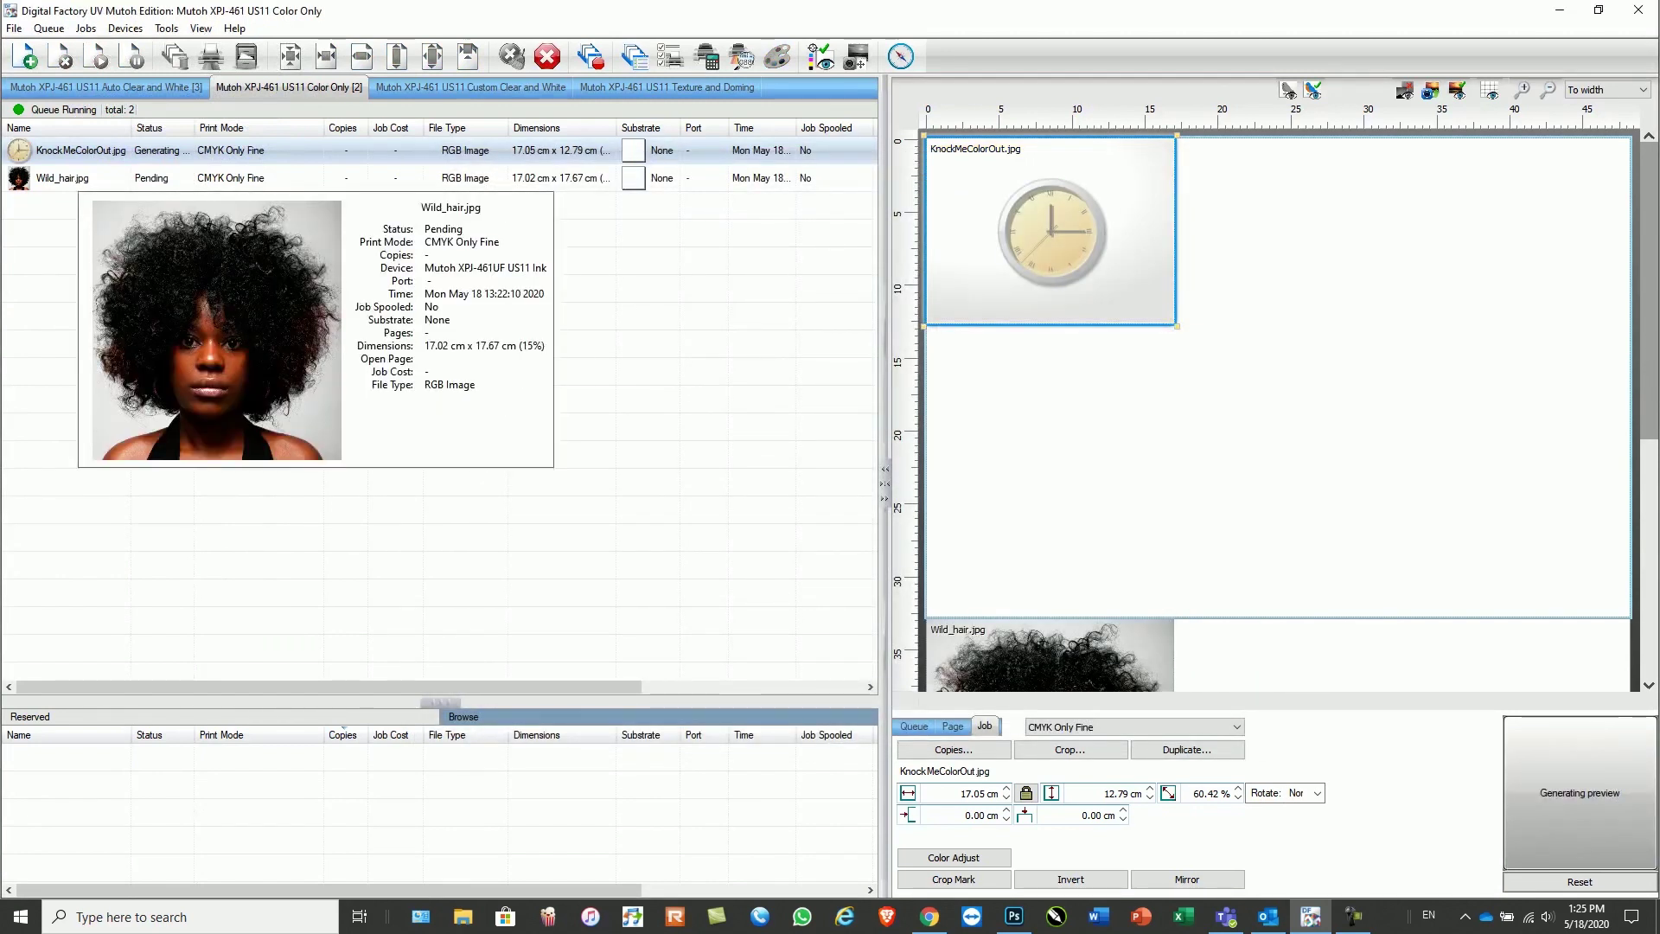
left_click(62, 177)
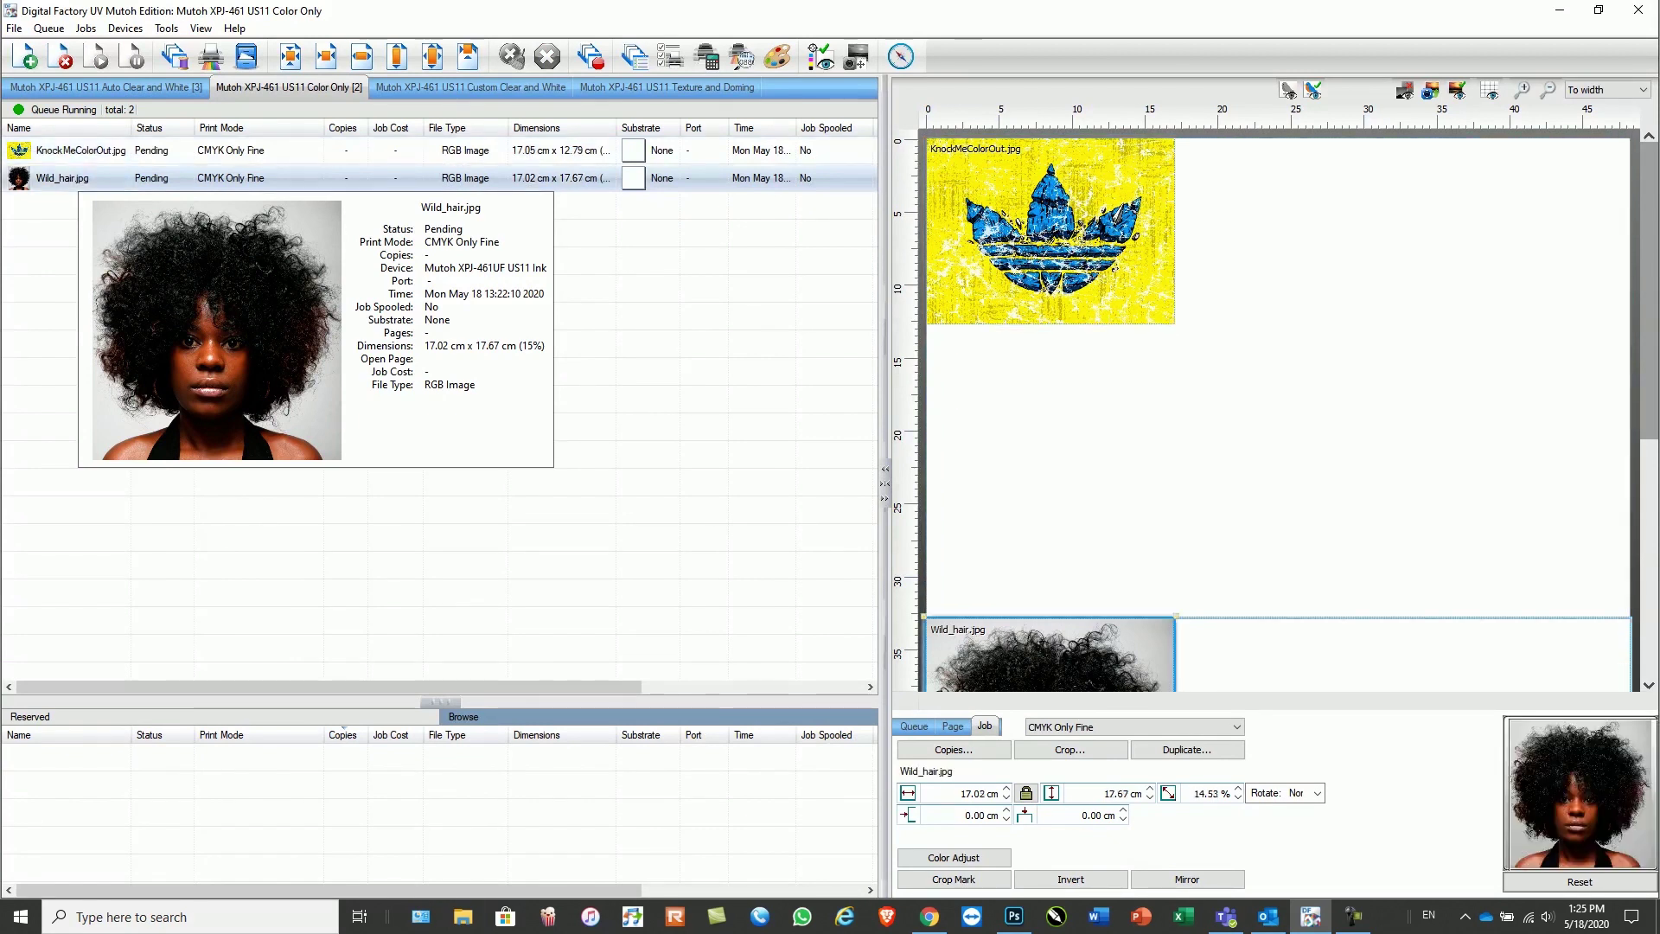
left_click(85, 28)
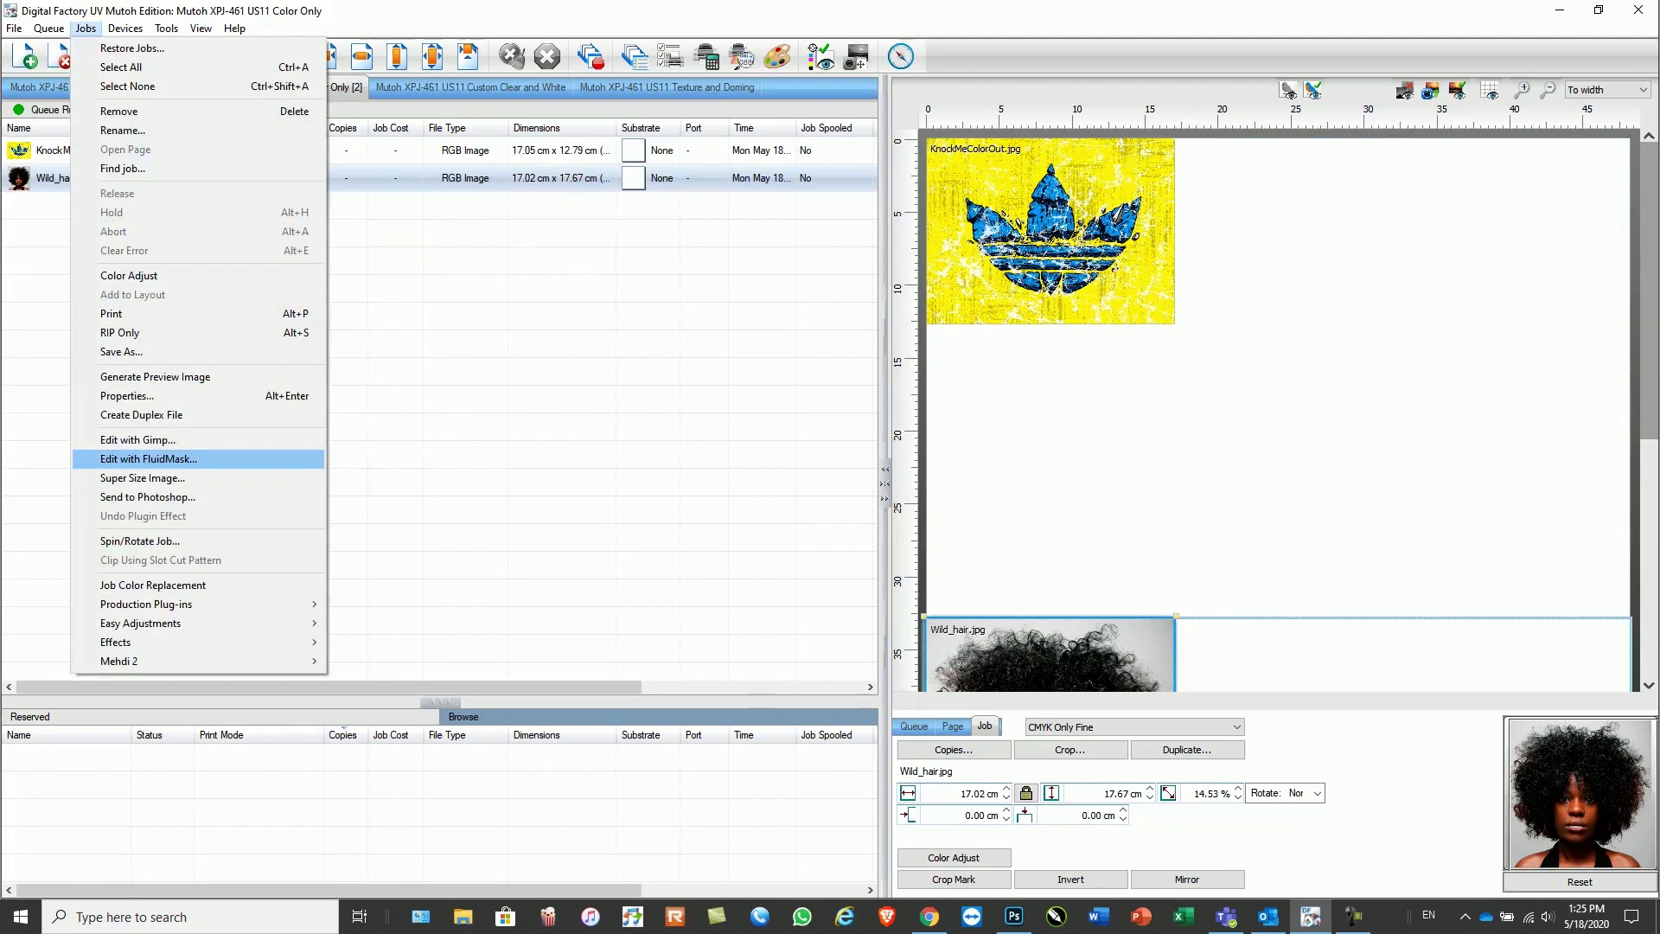
key("Return")
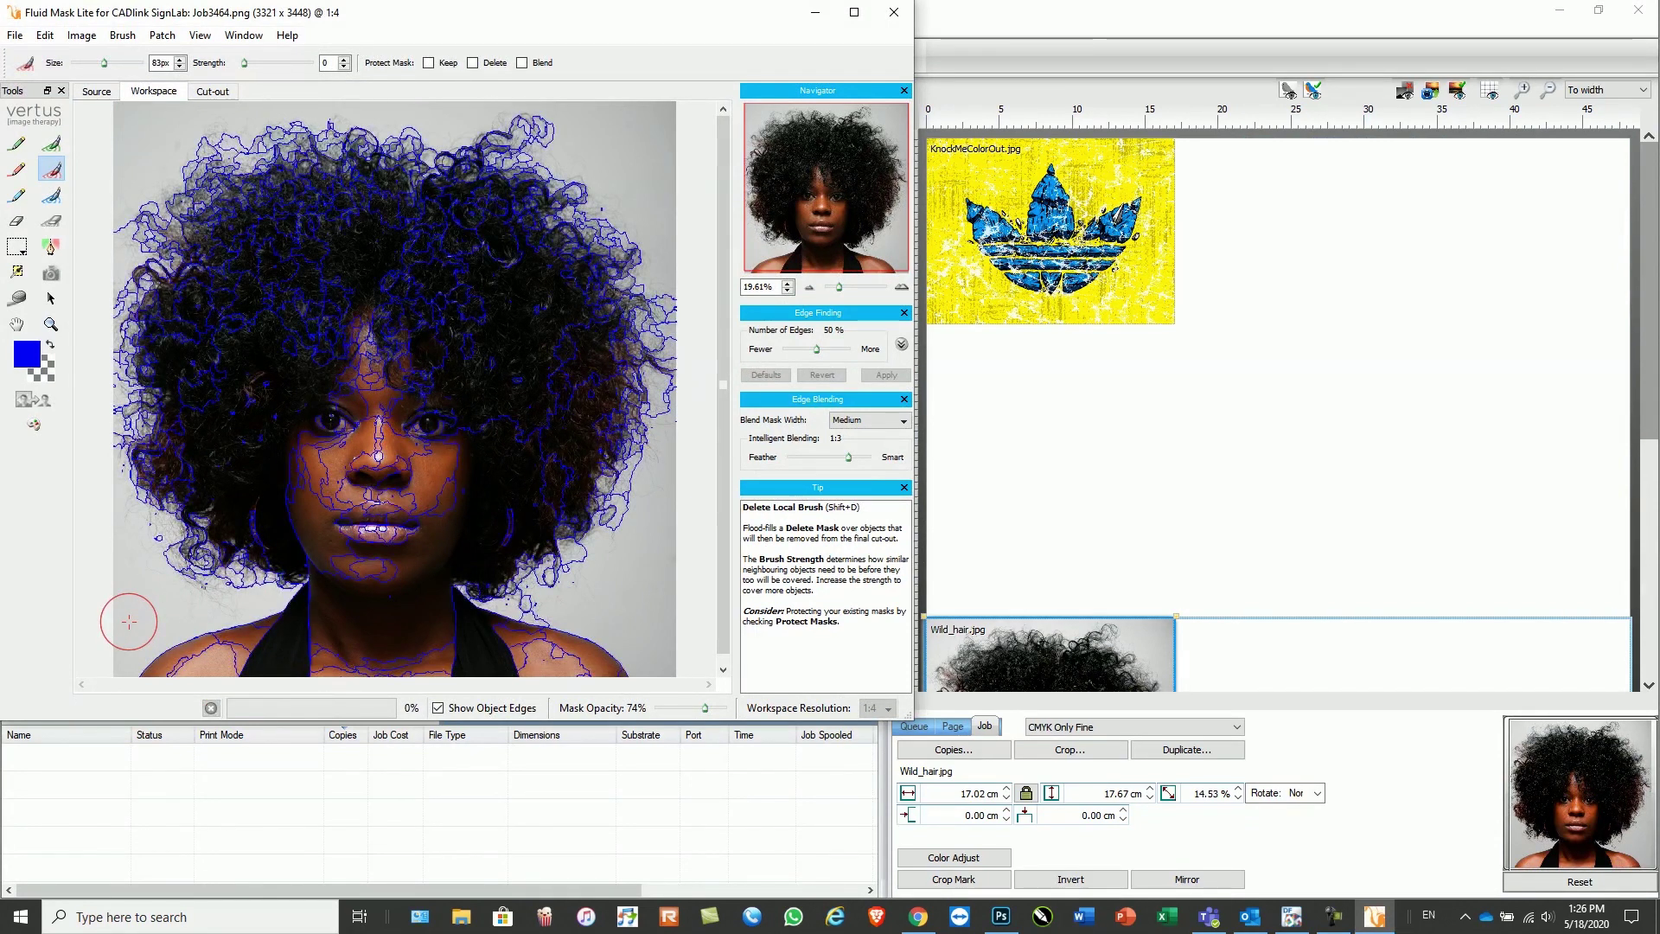
Cover the gray background with a delete mask and fill all remaining areas of the portrait with a keep mask.
left_click(130, 619)
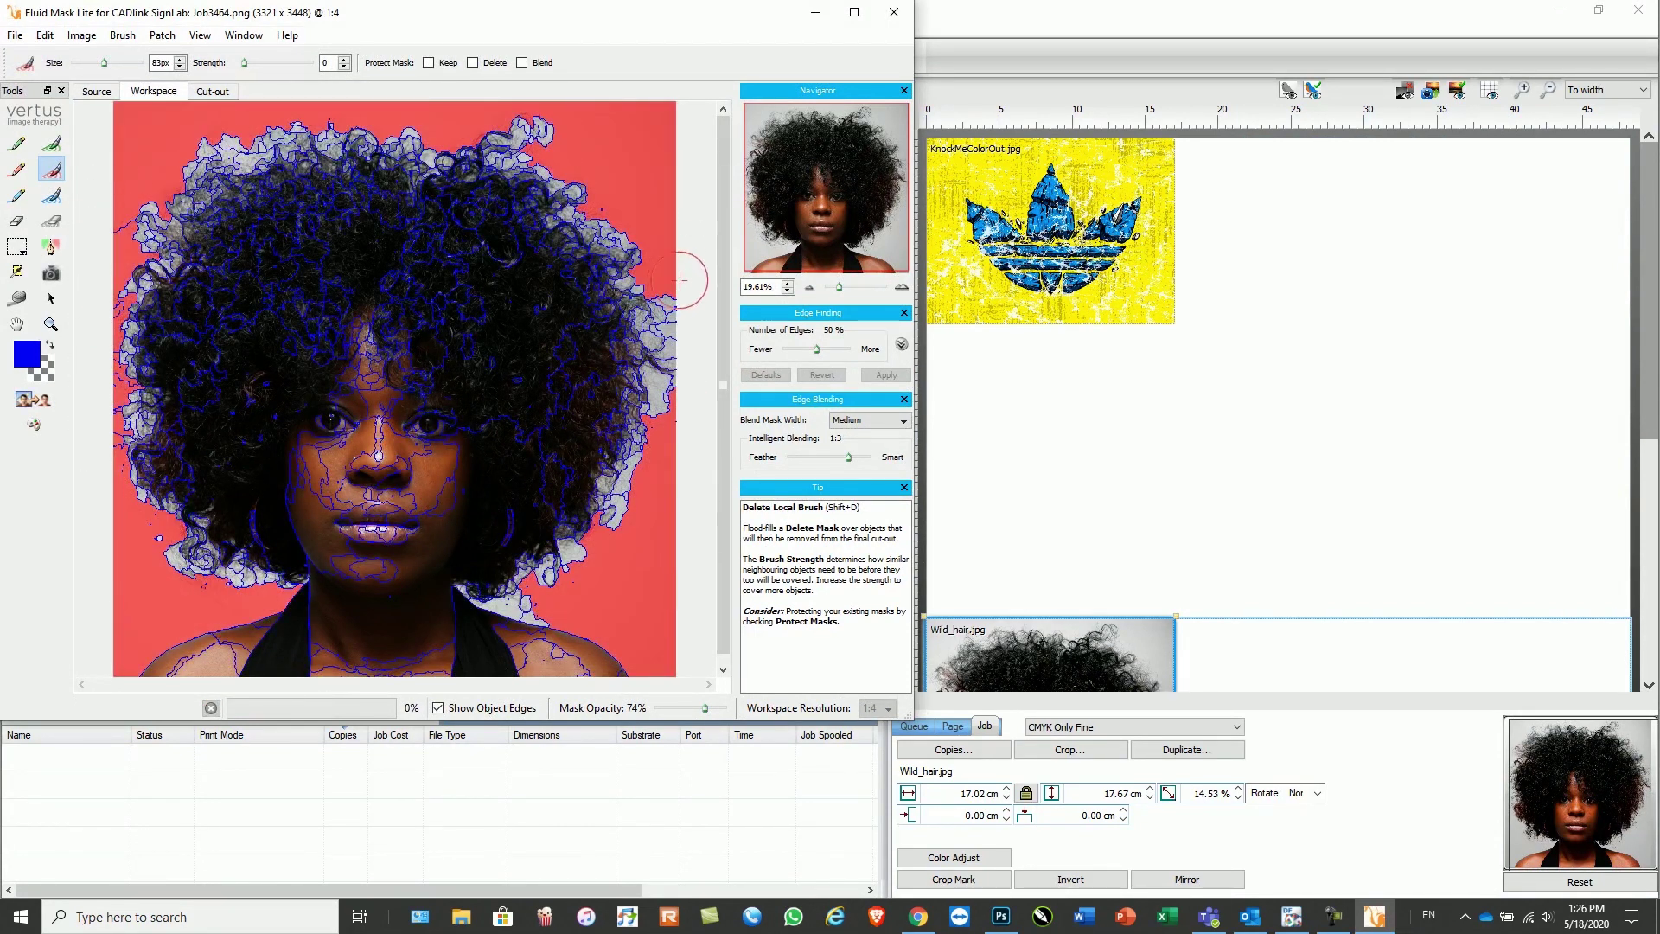
left_click(81, 34)
left_click(134, 186)
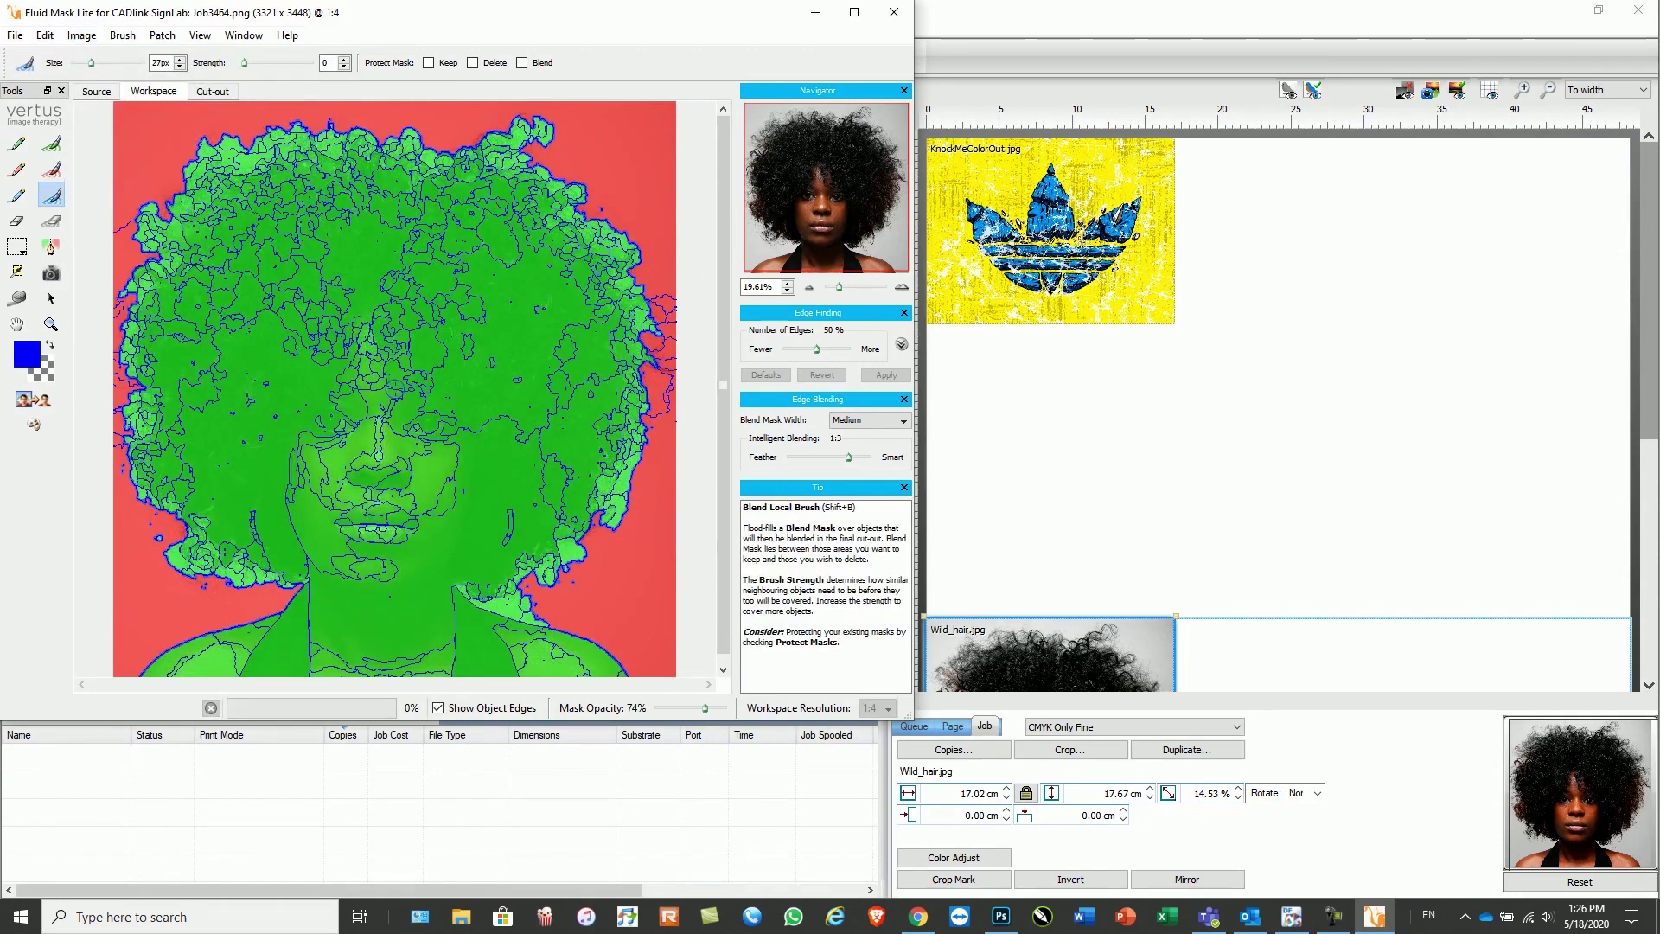
Enlarge the Blend Local Brush to 58 px and paint a blend mask around the neck, shoulders and outer curls of the hair.
key("]")
mouse_move(303, 590)
left_mouse_down()
mouse_move(192, 536)
mouse_move(136, 460)
mouse_move(156, 218)
mouse_move(201, 149)
mouse_move(546, 128)
mouse_move(638, 275)
mouse_move(657, 342)
mouse_move(633, 448)
mouse_move(577, 537)
mouse_move(471, 586)
mouse_move(527, 613)
left_mouse_up()
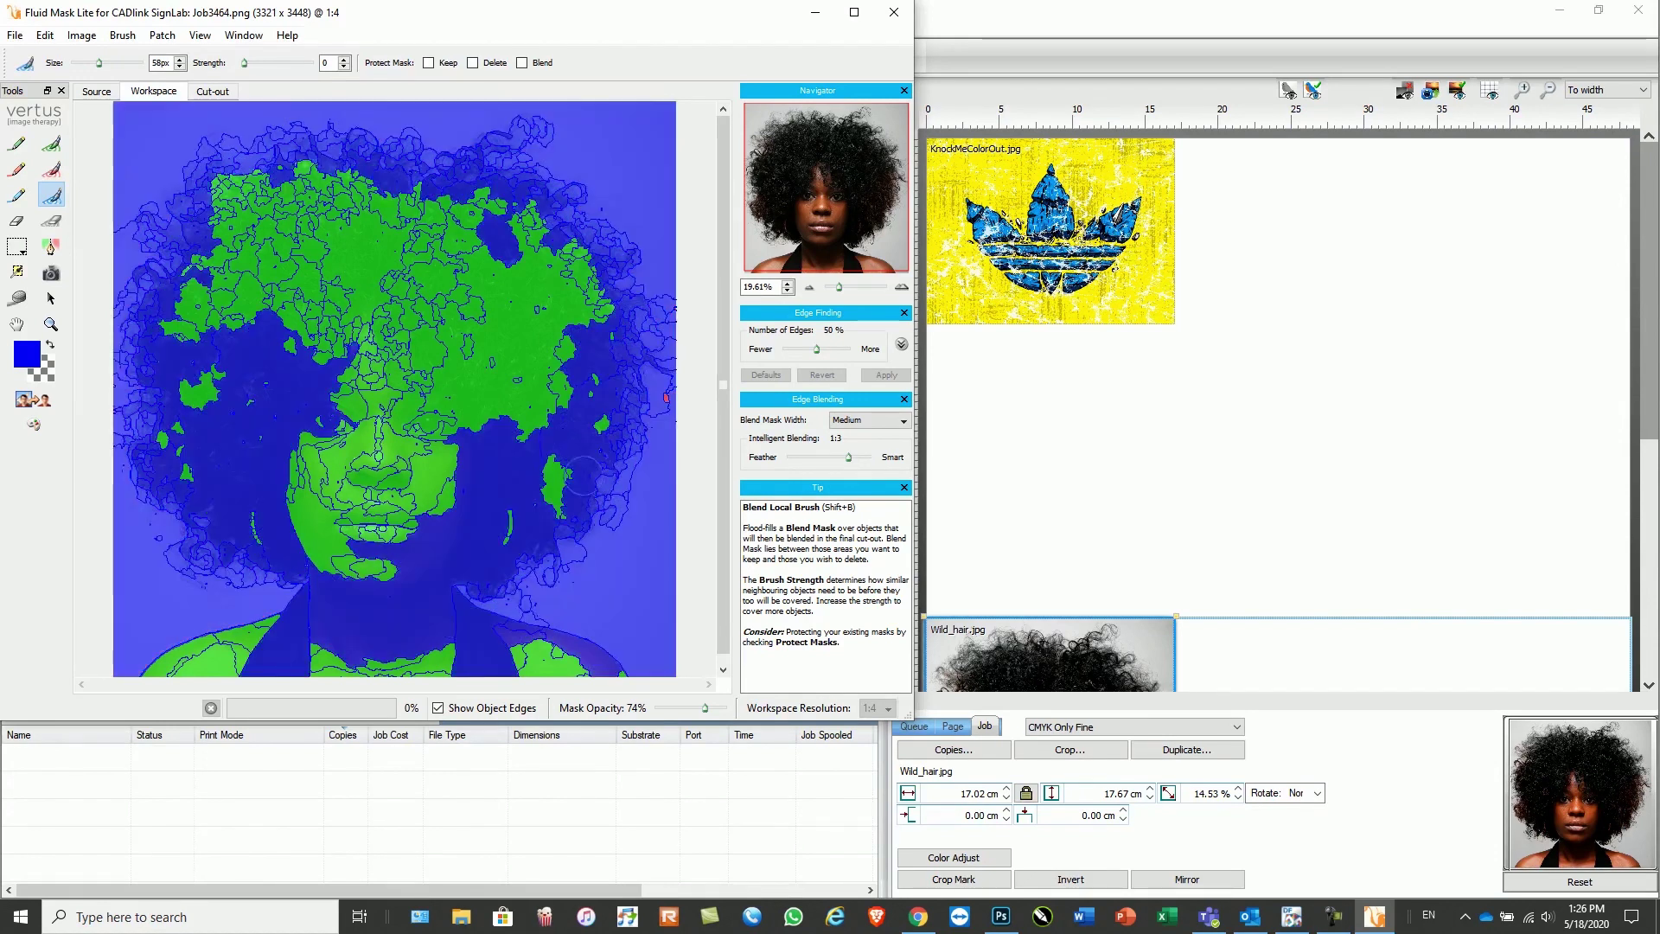
mouse_move(394, 165)
left_mouse_down()
mouse_move(484, 168)
mouse_move(625, 354)
mouse_move(597, 514)
left_mouse_up()
Create the cut-out of the portrait and exit Fluid Mask Lite.
left_click(32, 399)
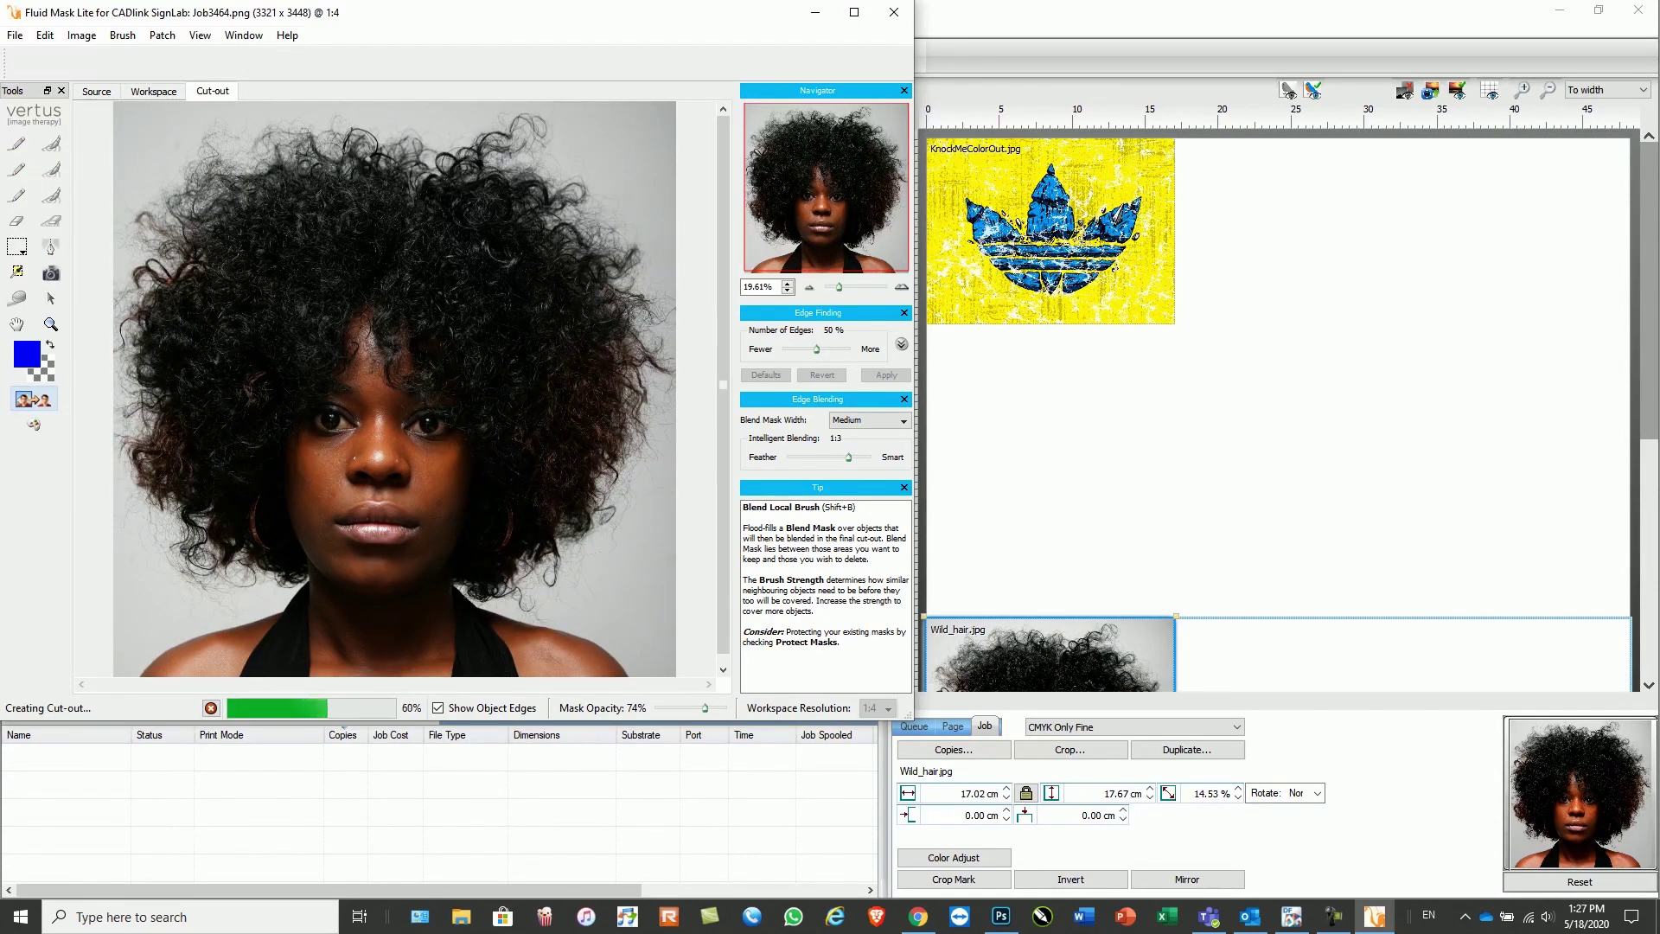
left_click(15, 35)
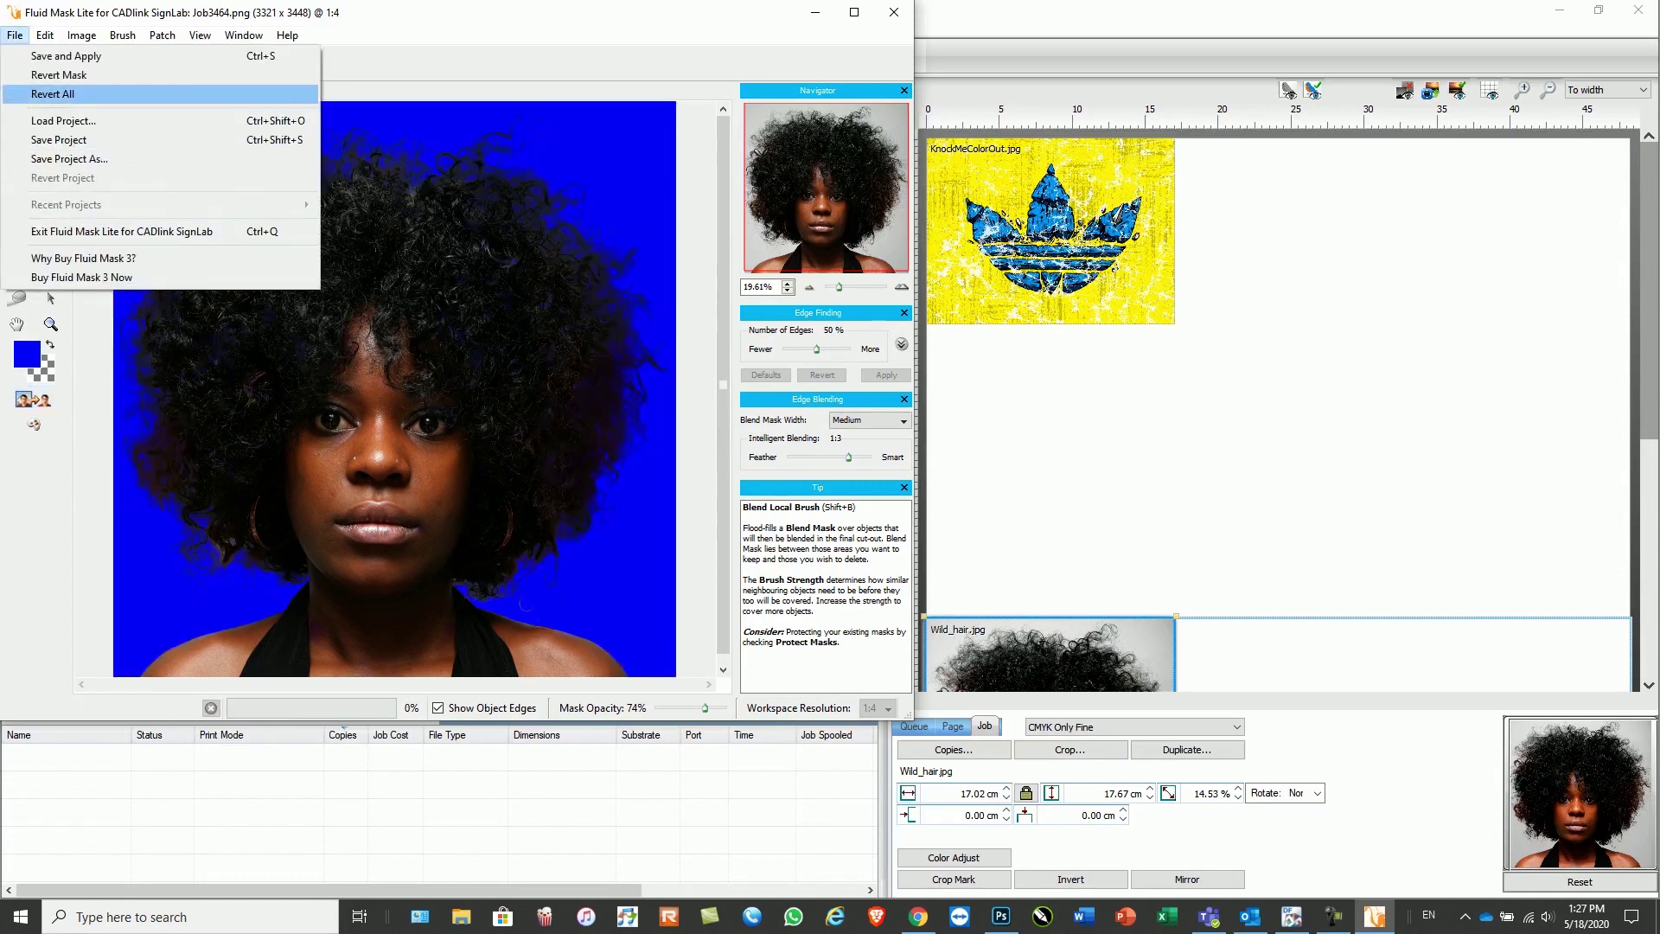
left_click(78, 233)
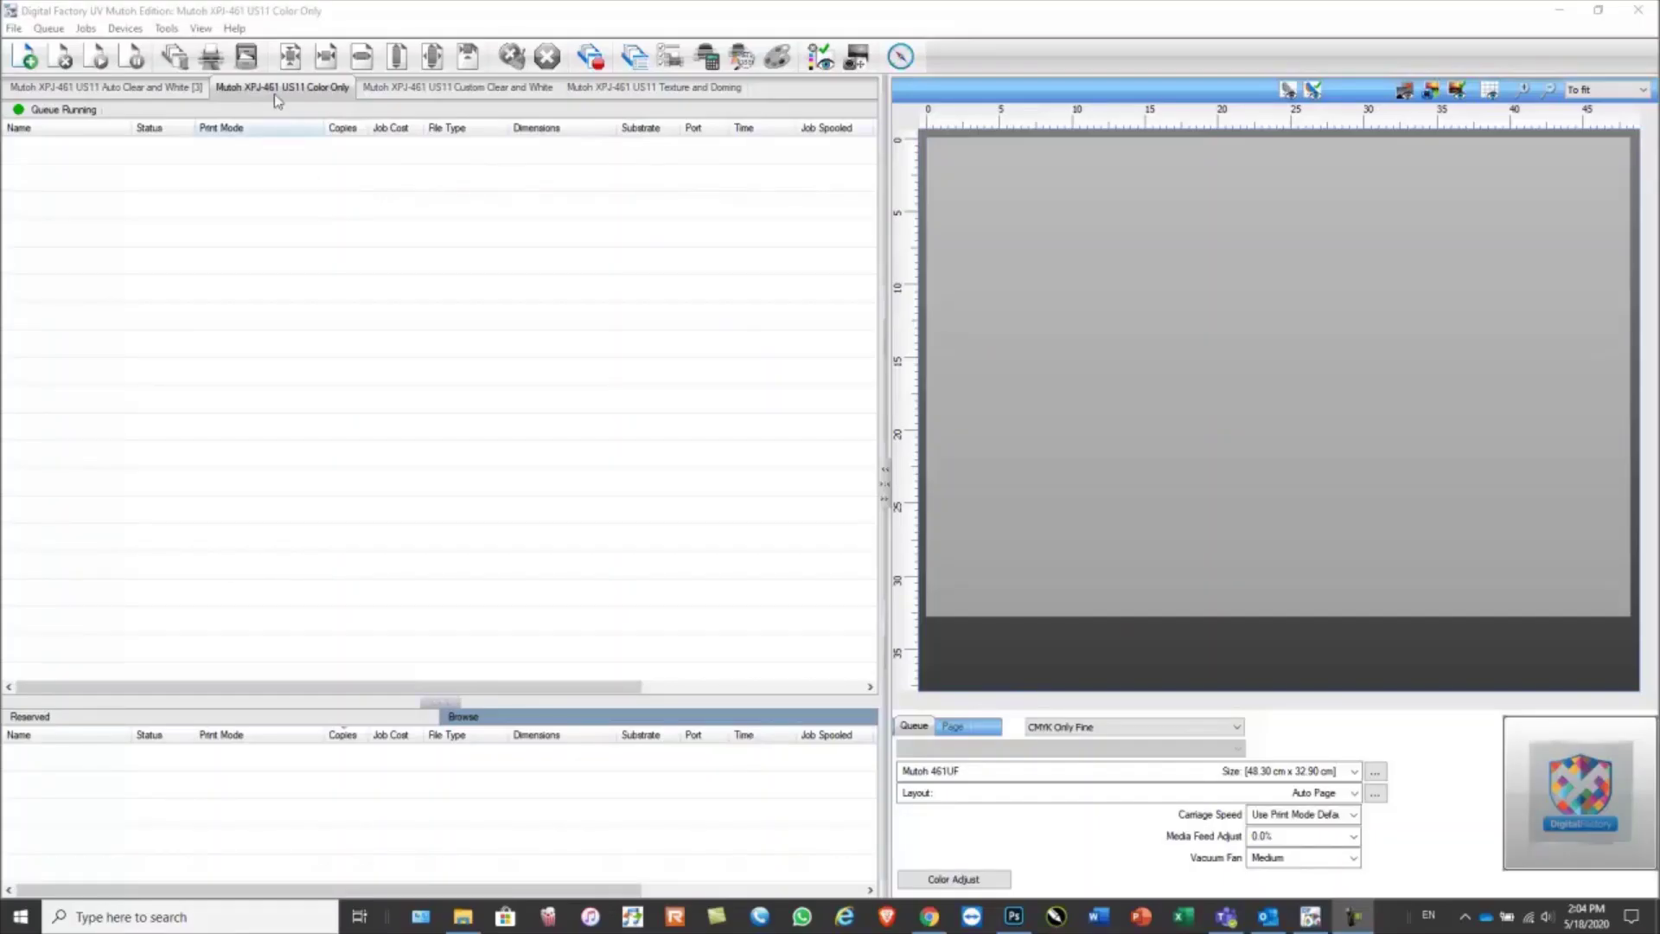
Open the properties of the Mutoh XPJ-461 US11 Color Only queue and set its media type to Template media.
left_click(270, 85)
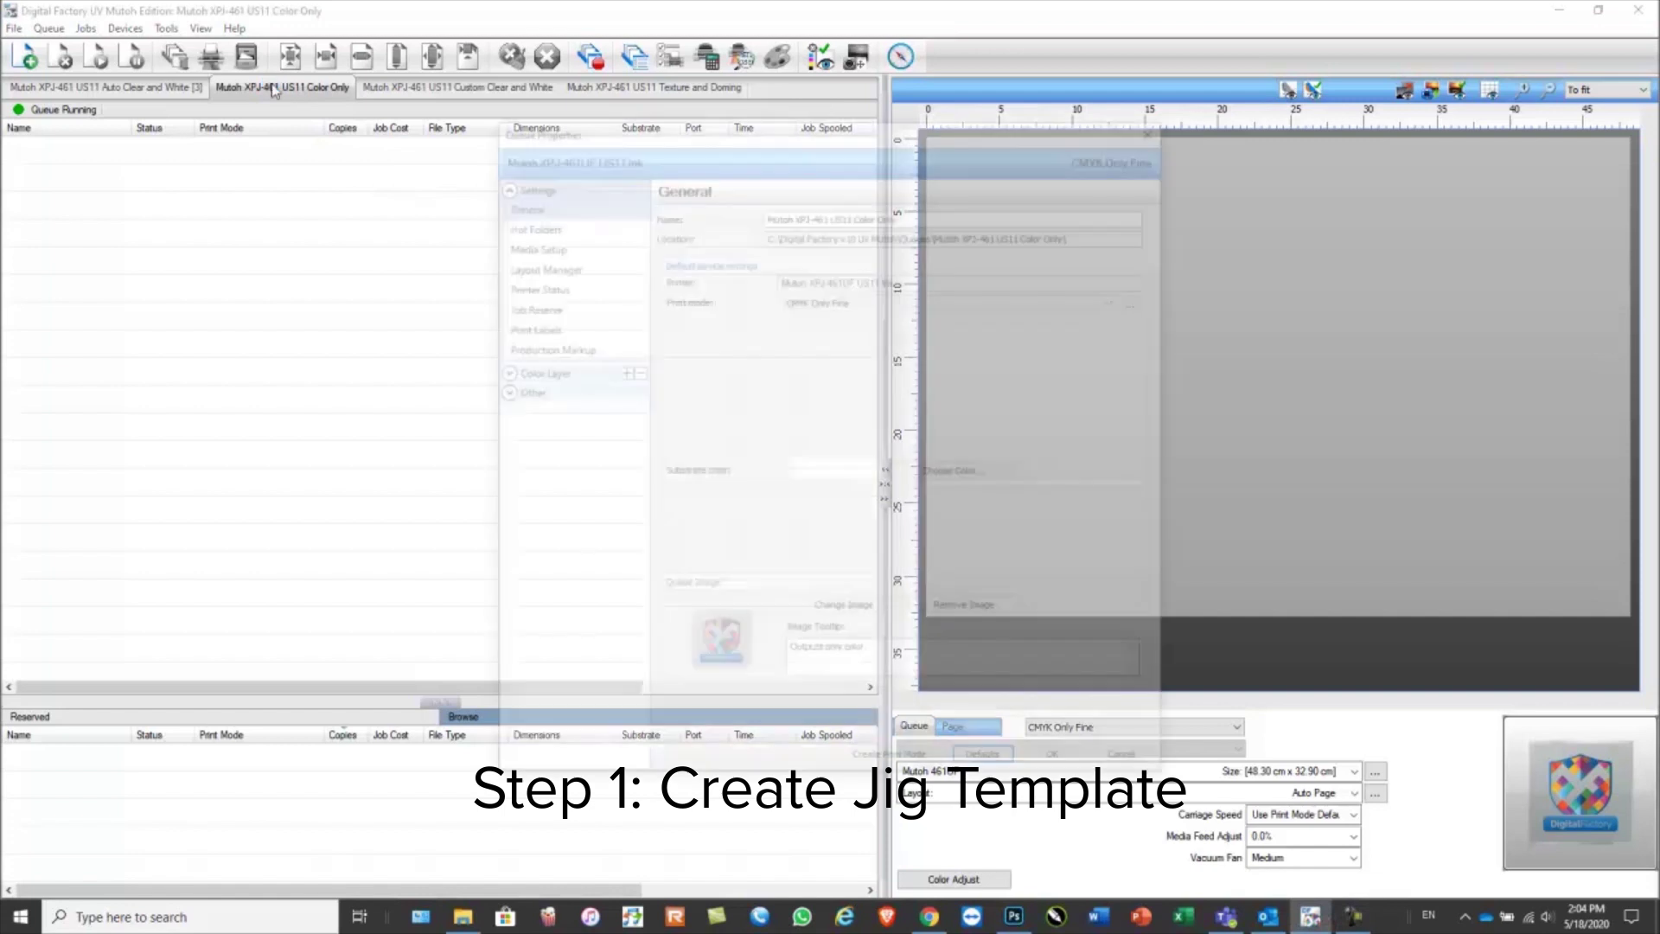
left_click(527, 246)
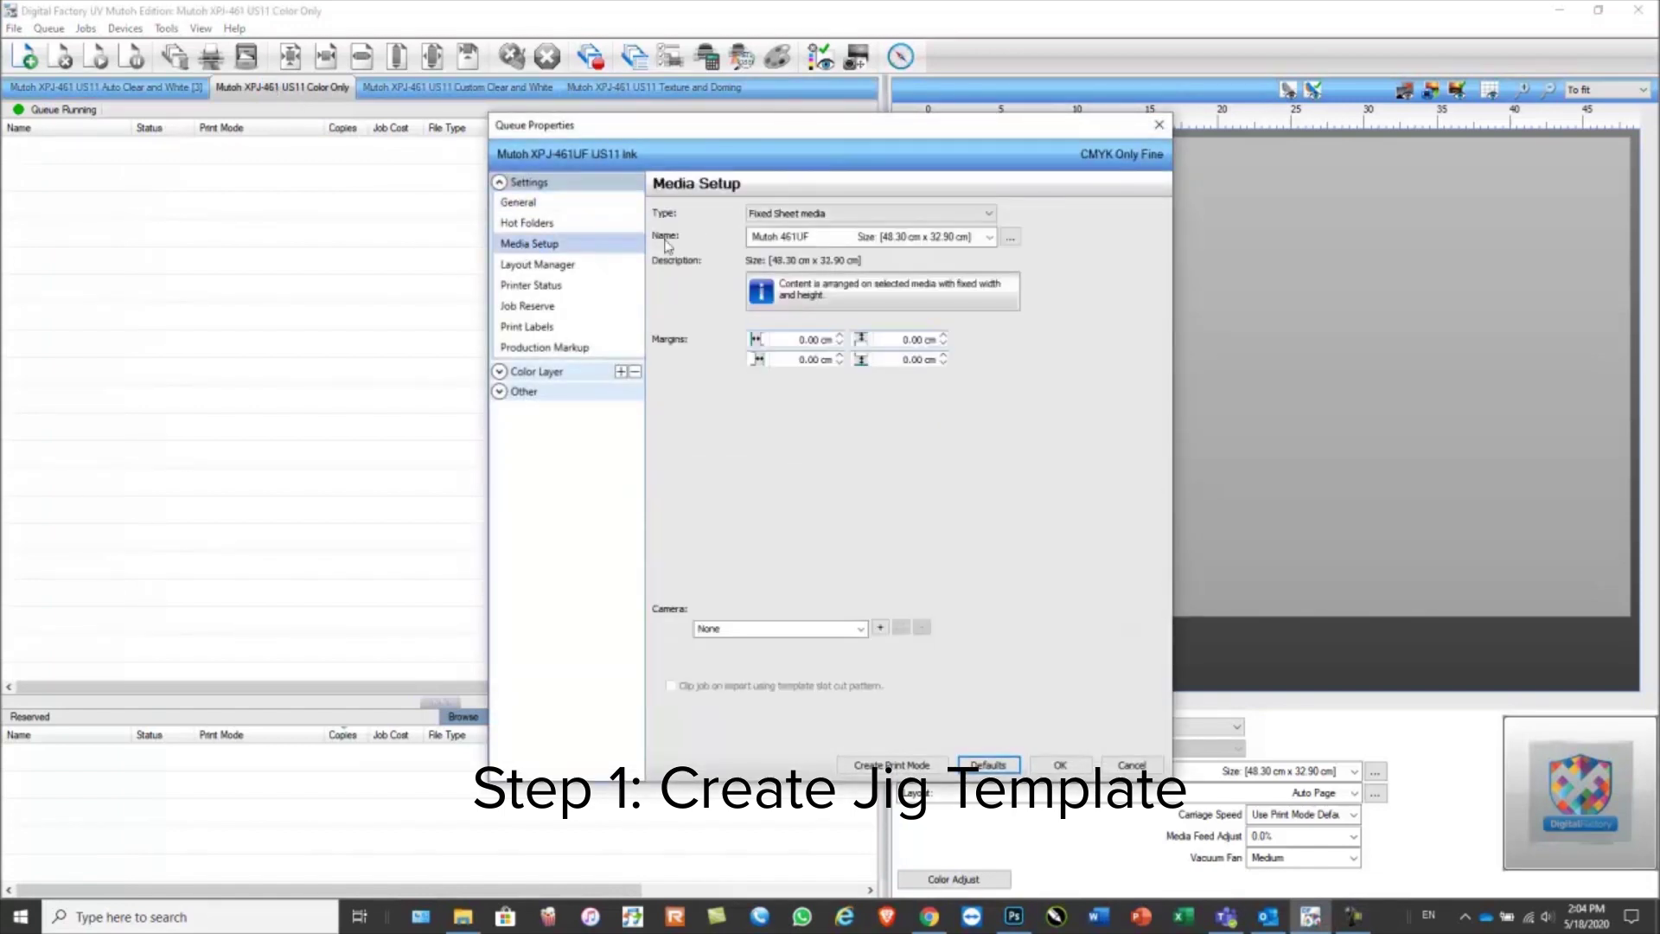
left_click(802, 216)
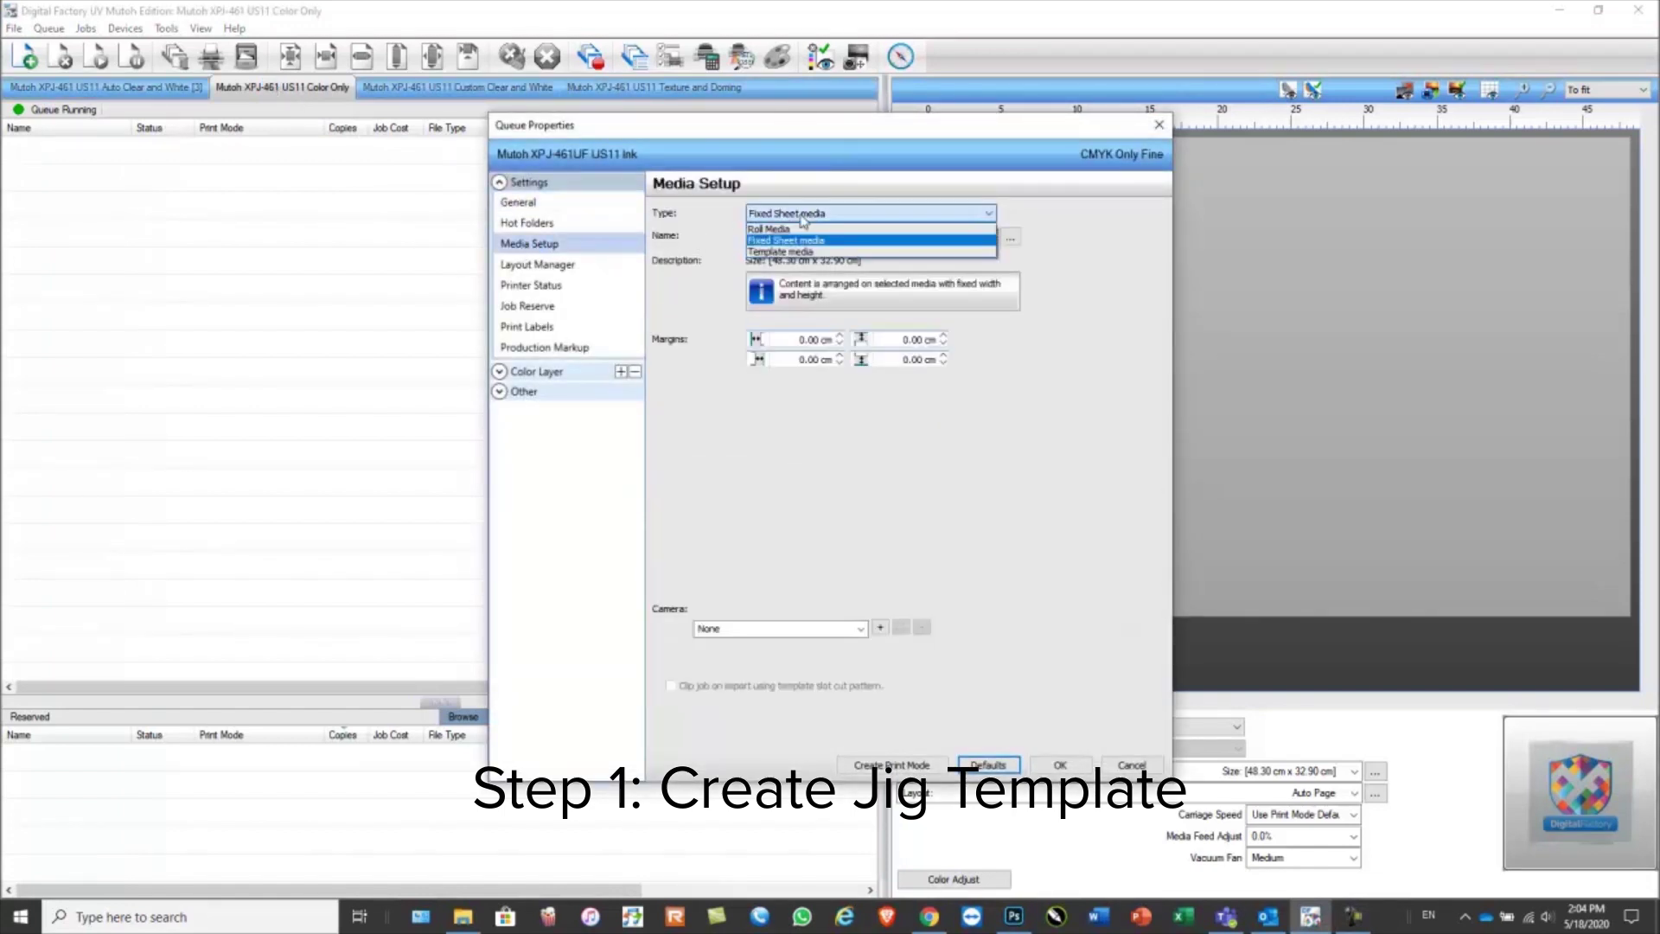
left_click(799, 245)
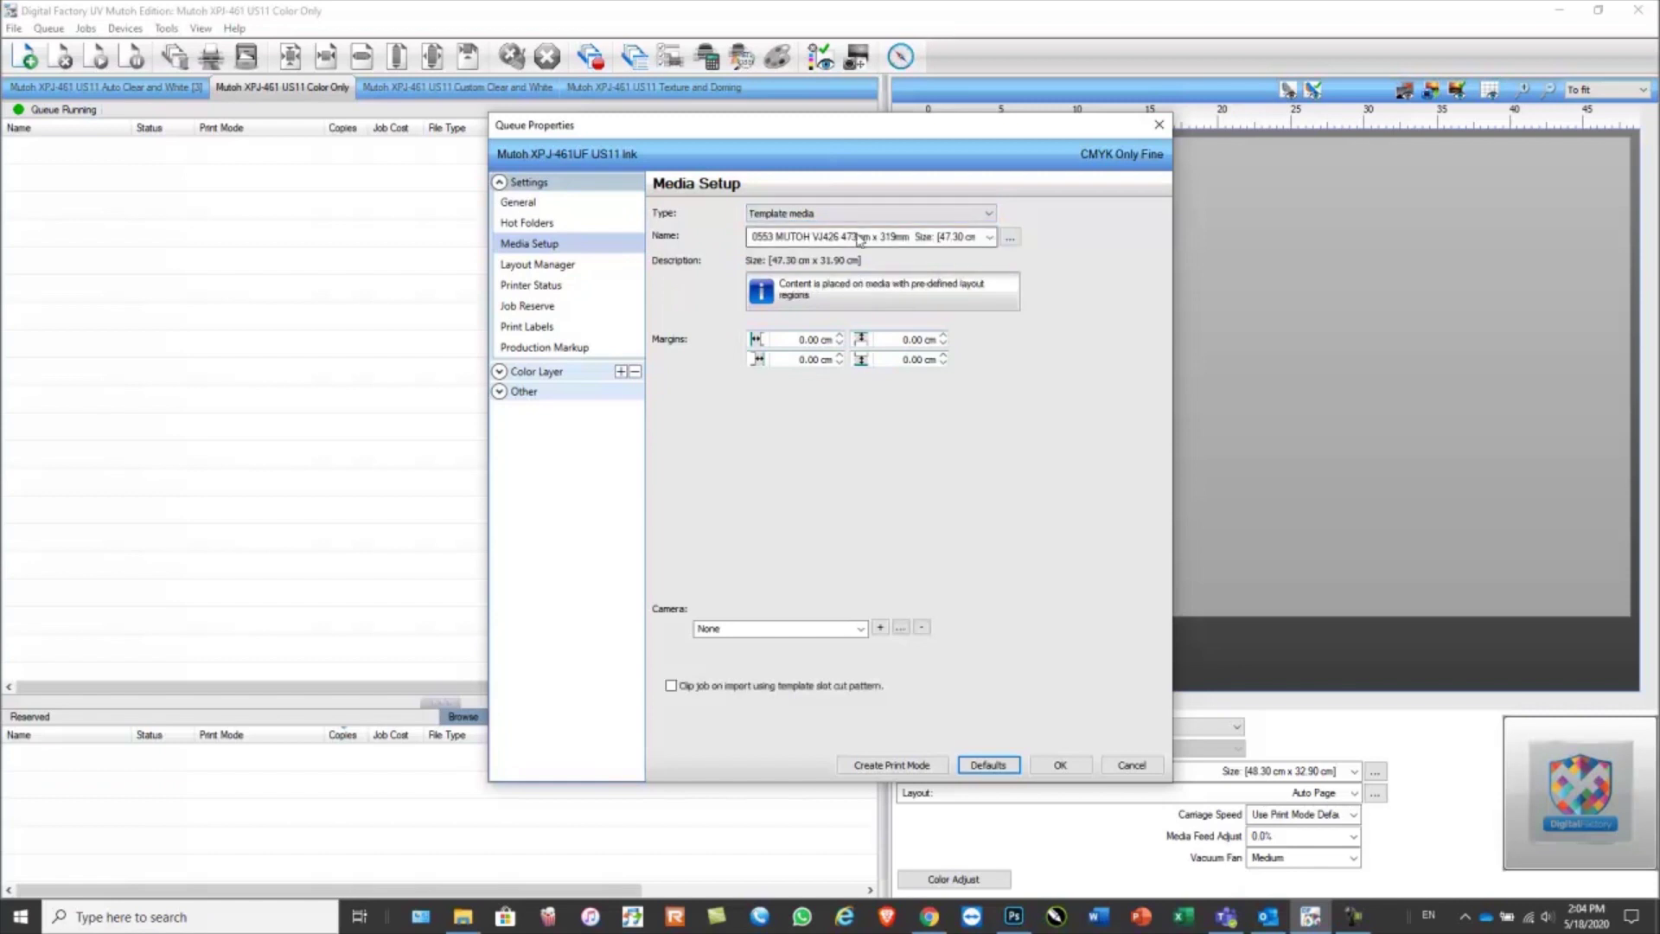
Create a new template media named Business Cards based on the Mutoh 461UF sheet.
left_click(1009, 239)
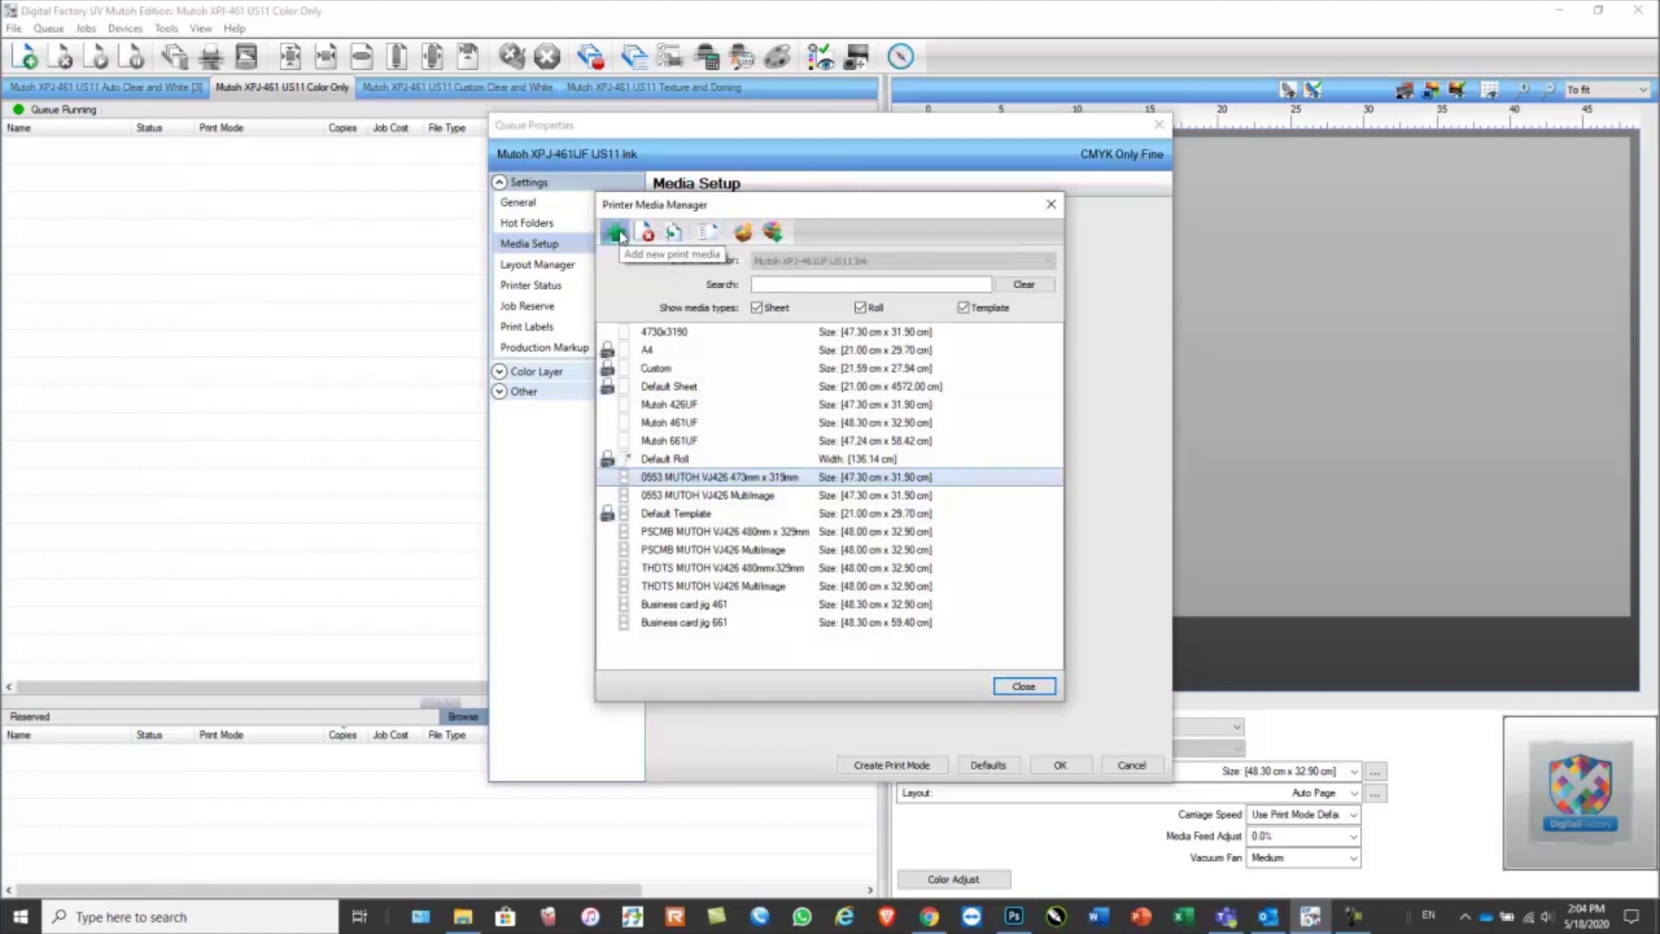
left_click(617, 234)
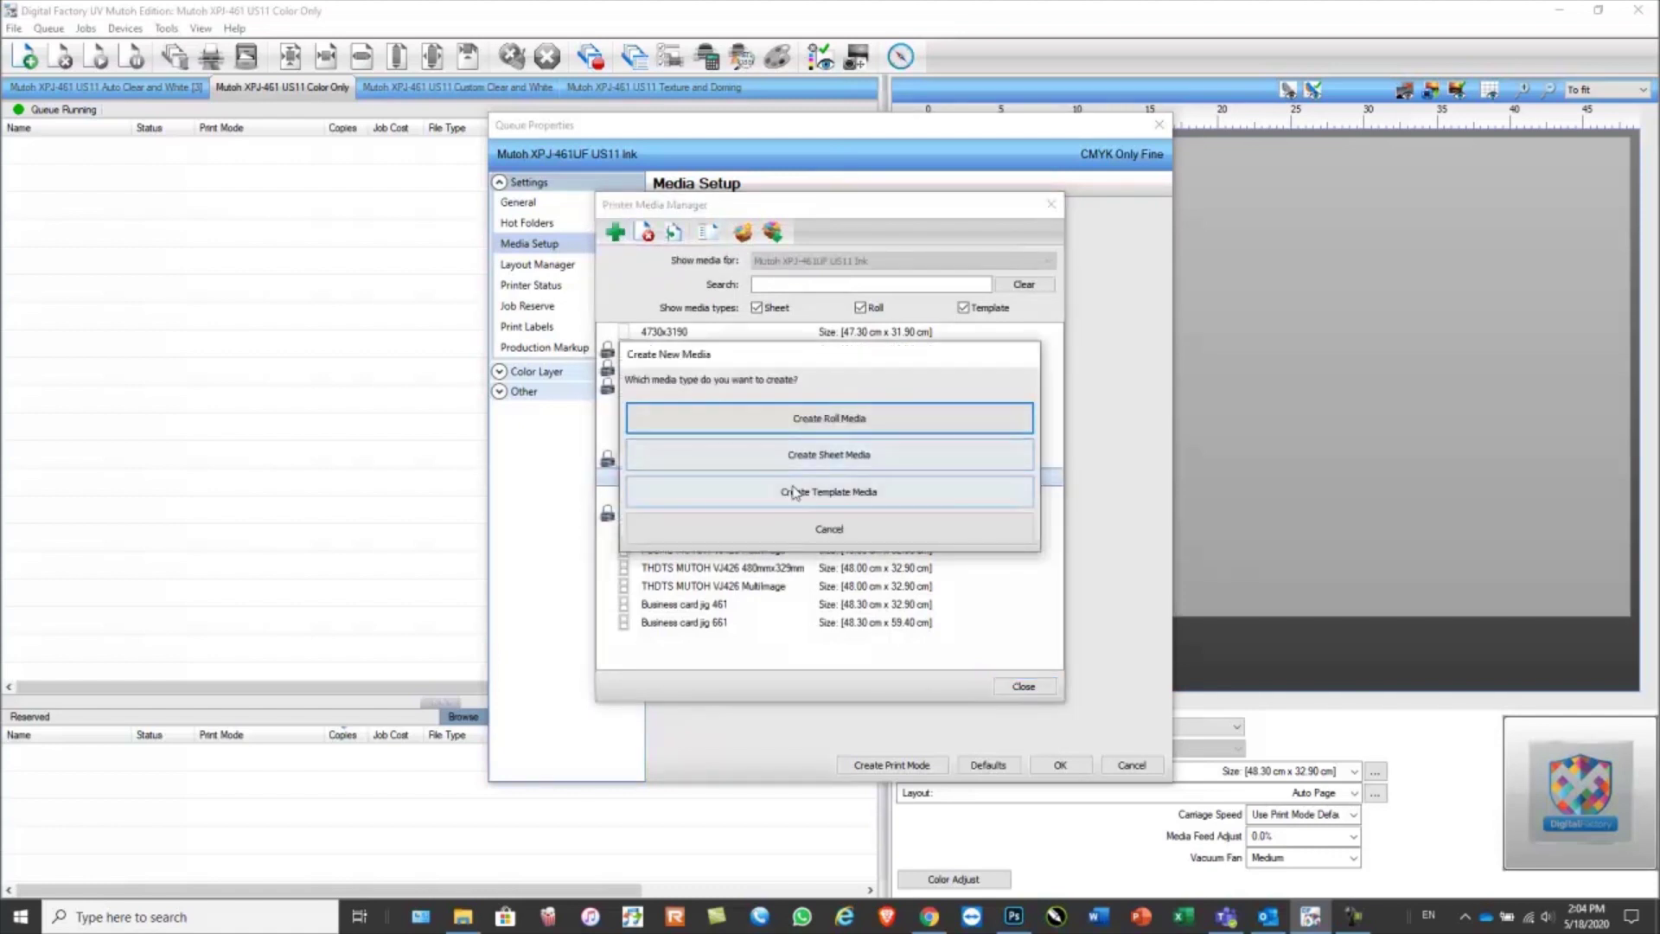
left_click(827, 492)
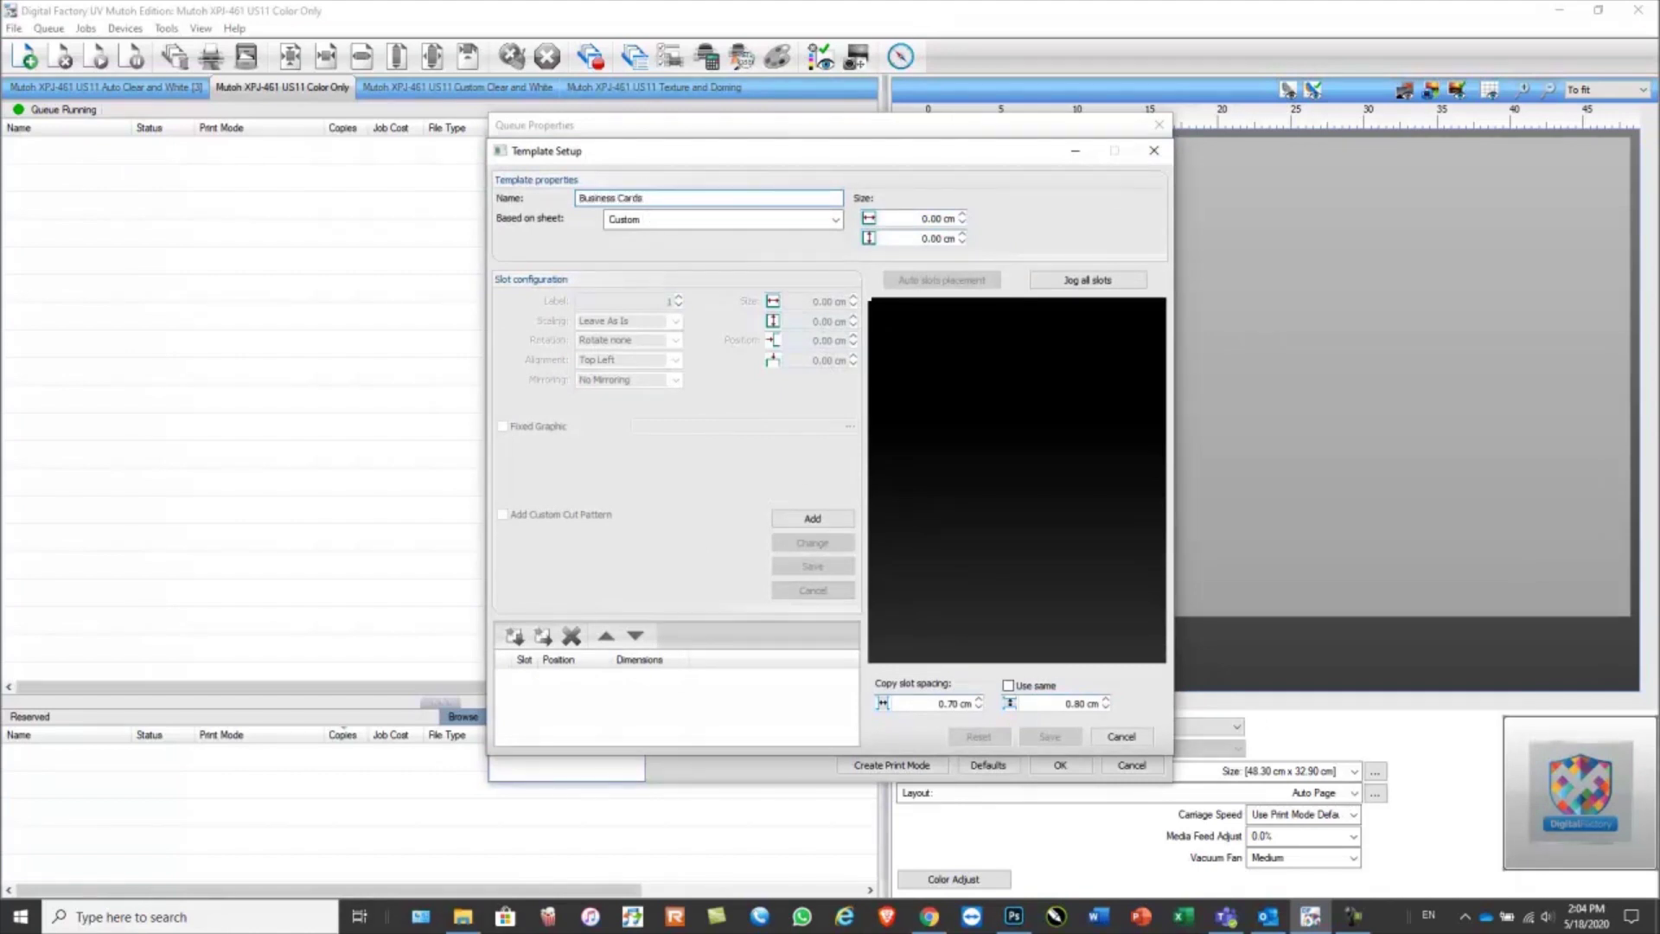
left_click(798, 223)
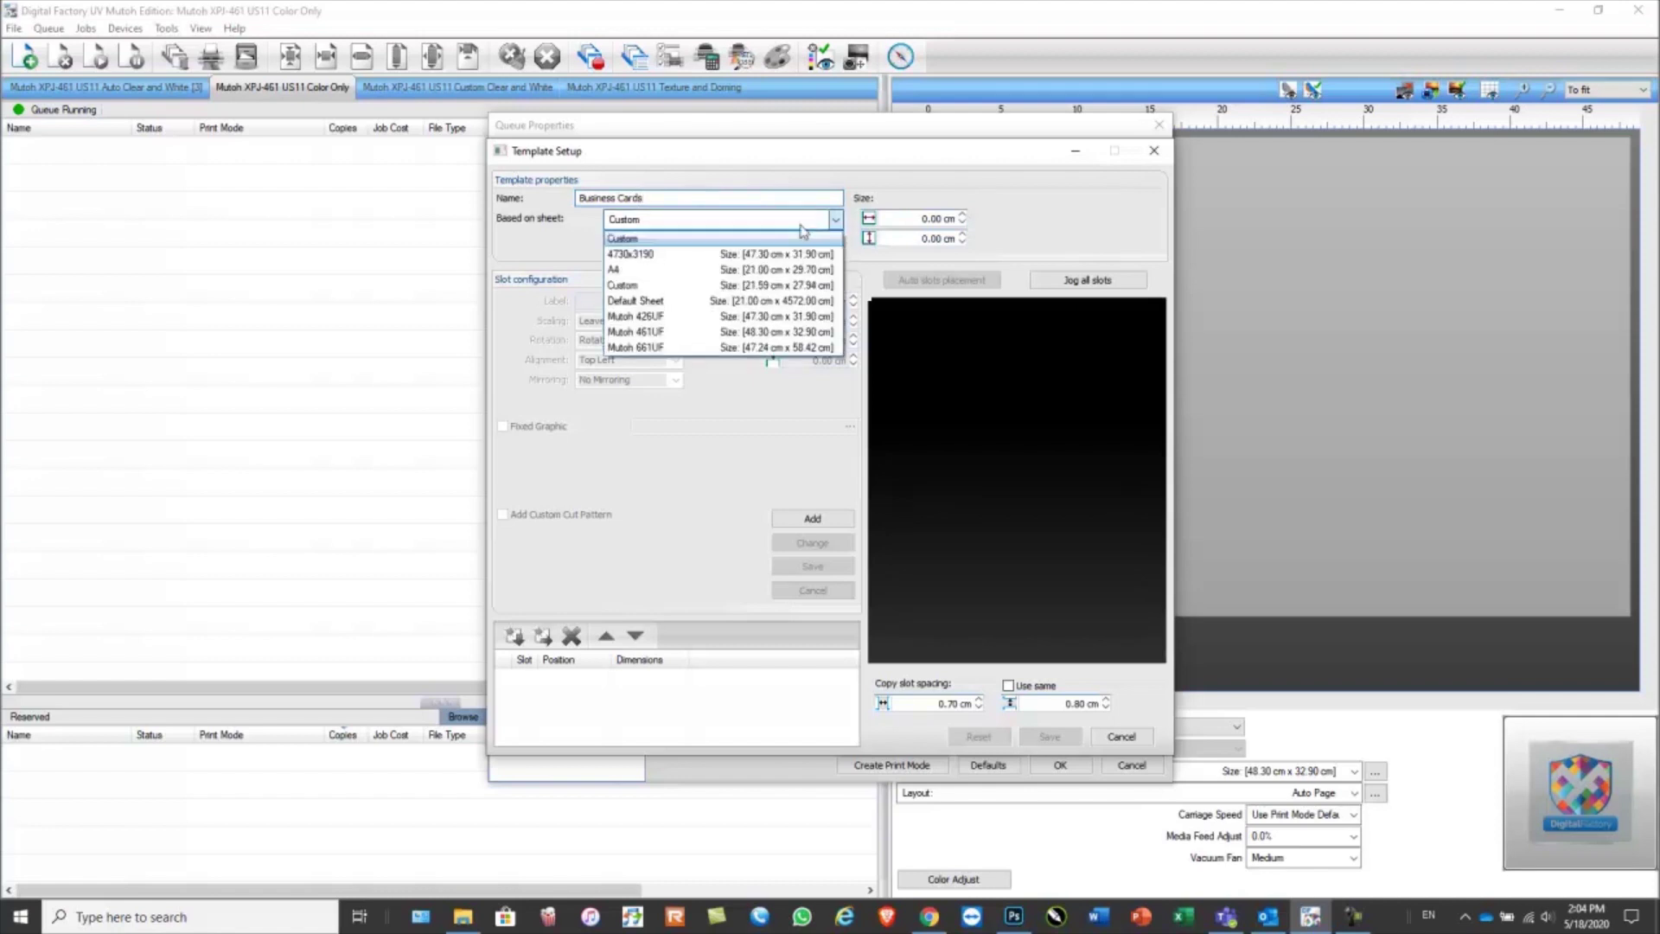
left_click(778, 331)
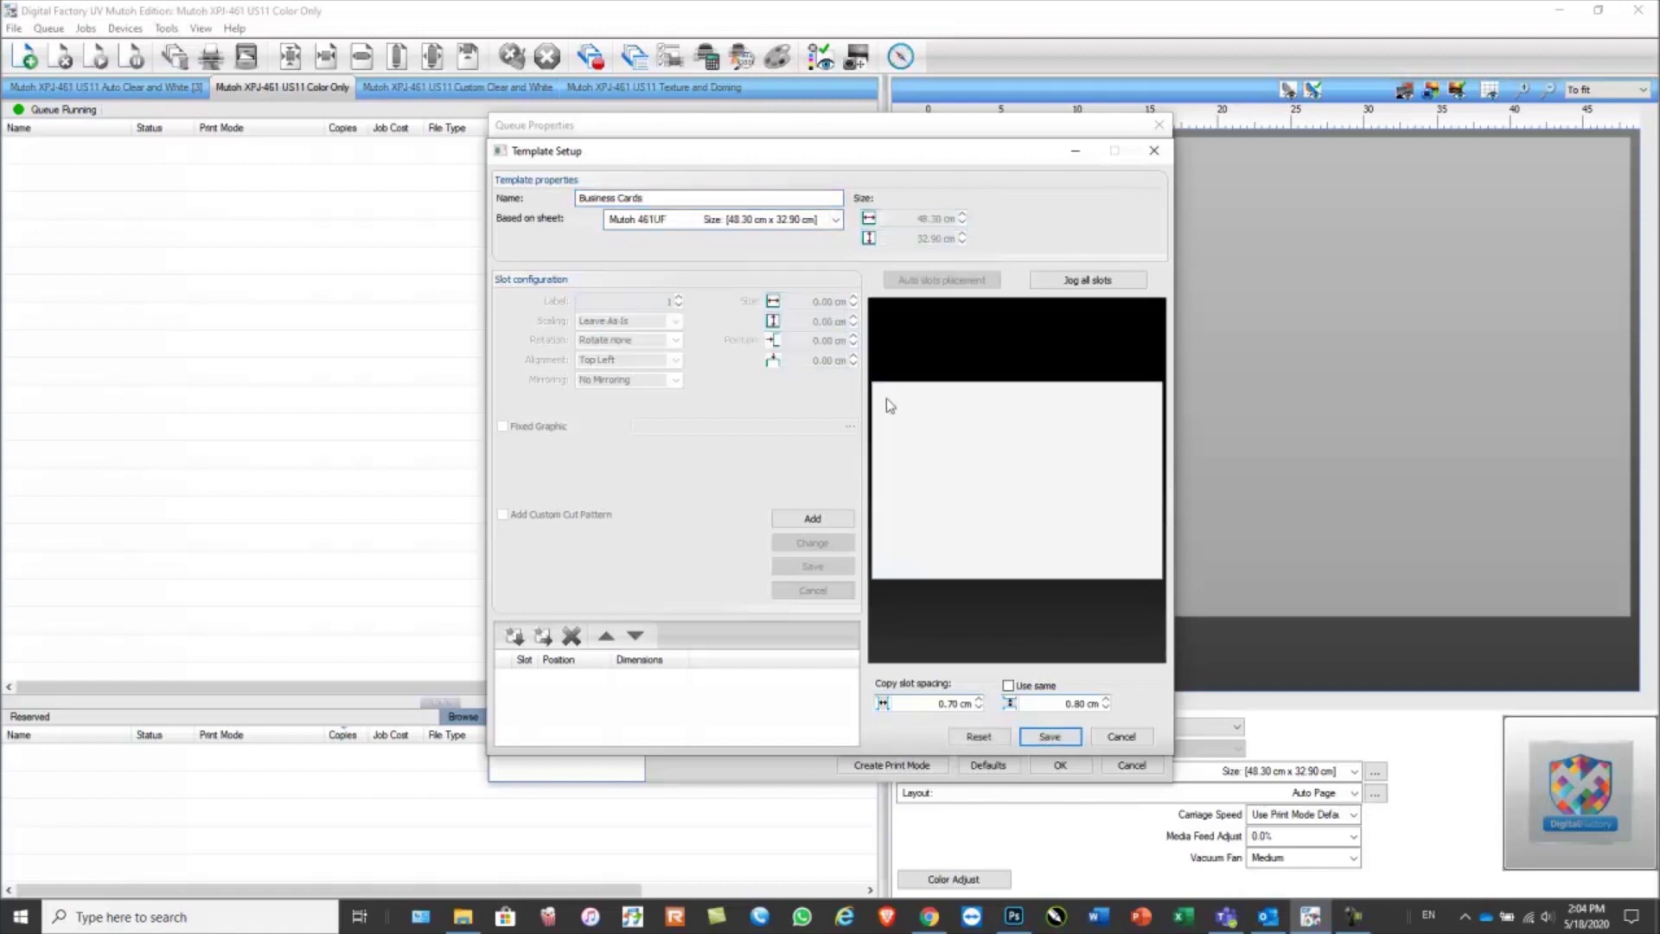
Add a slot 8.80 cm wide and 5.60 cm high, positioned at 0.70 cm horizontally and 0.80 cm vertically.
left_click(813, 519)
left_click(801, 301)
type("8.80")
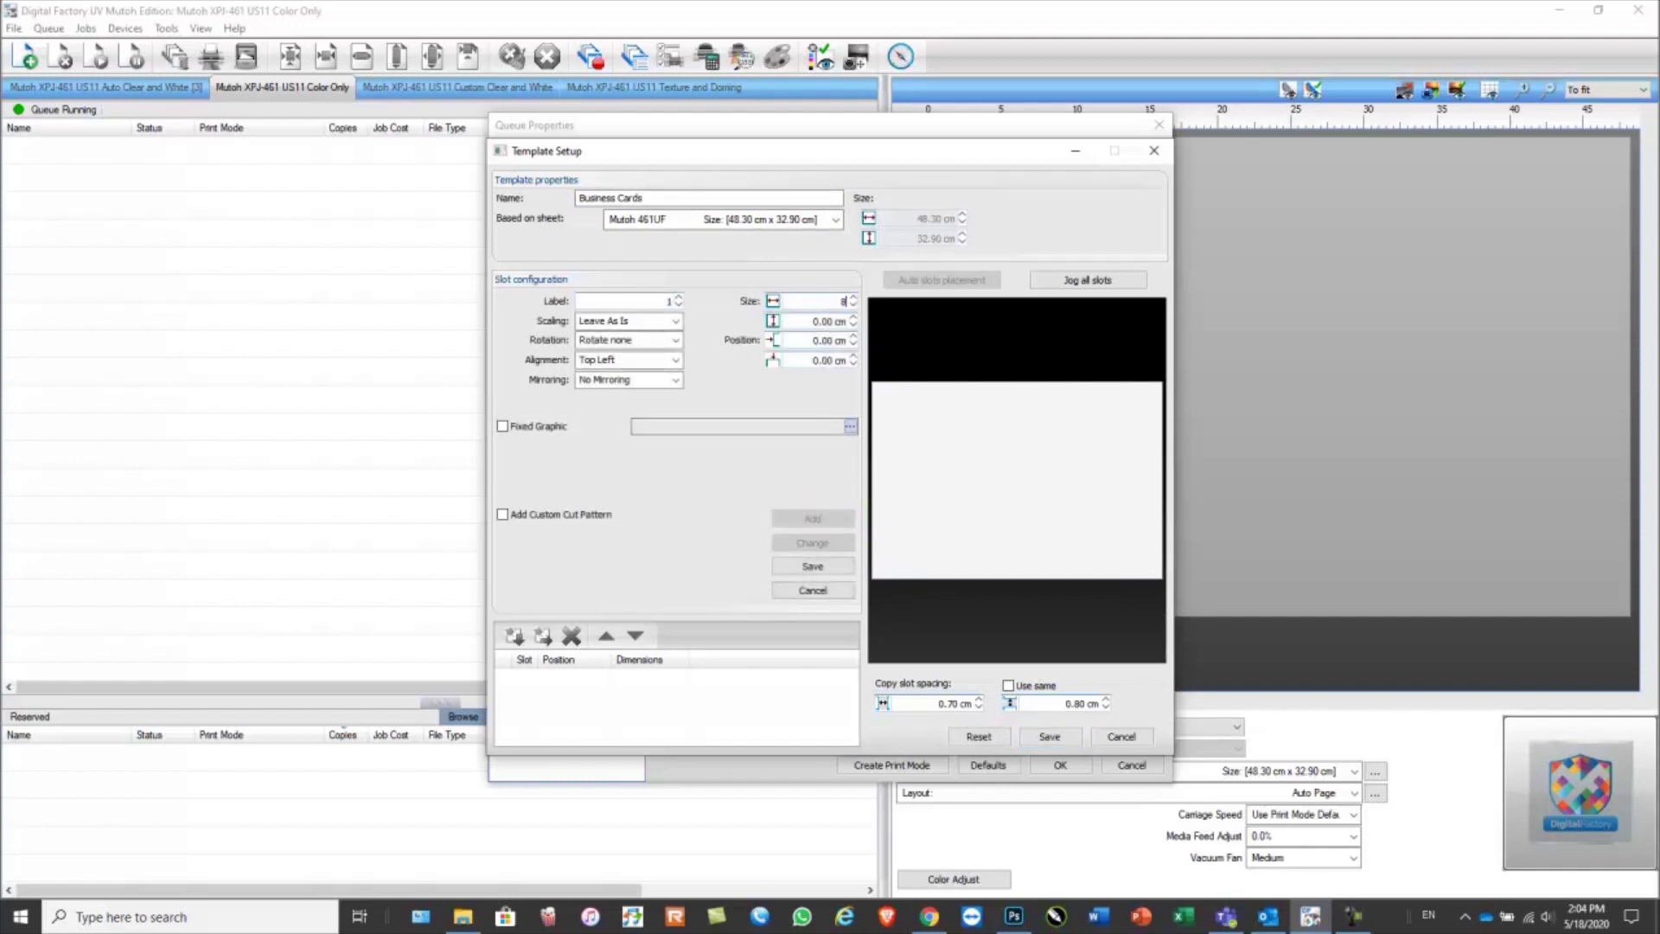
left_click(814, 319)
type("5.60")
left_click(809, 340)
type("0.70")
left_click(803, 362)
type("0.")
Set the copy slot spacing to 0.70 cm horizontally and 0.80 cm vertically.
left_click(922, 704)
type("0")
left_click(1060, 703)
type("0.")
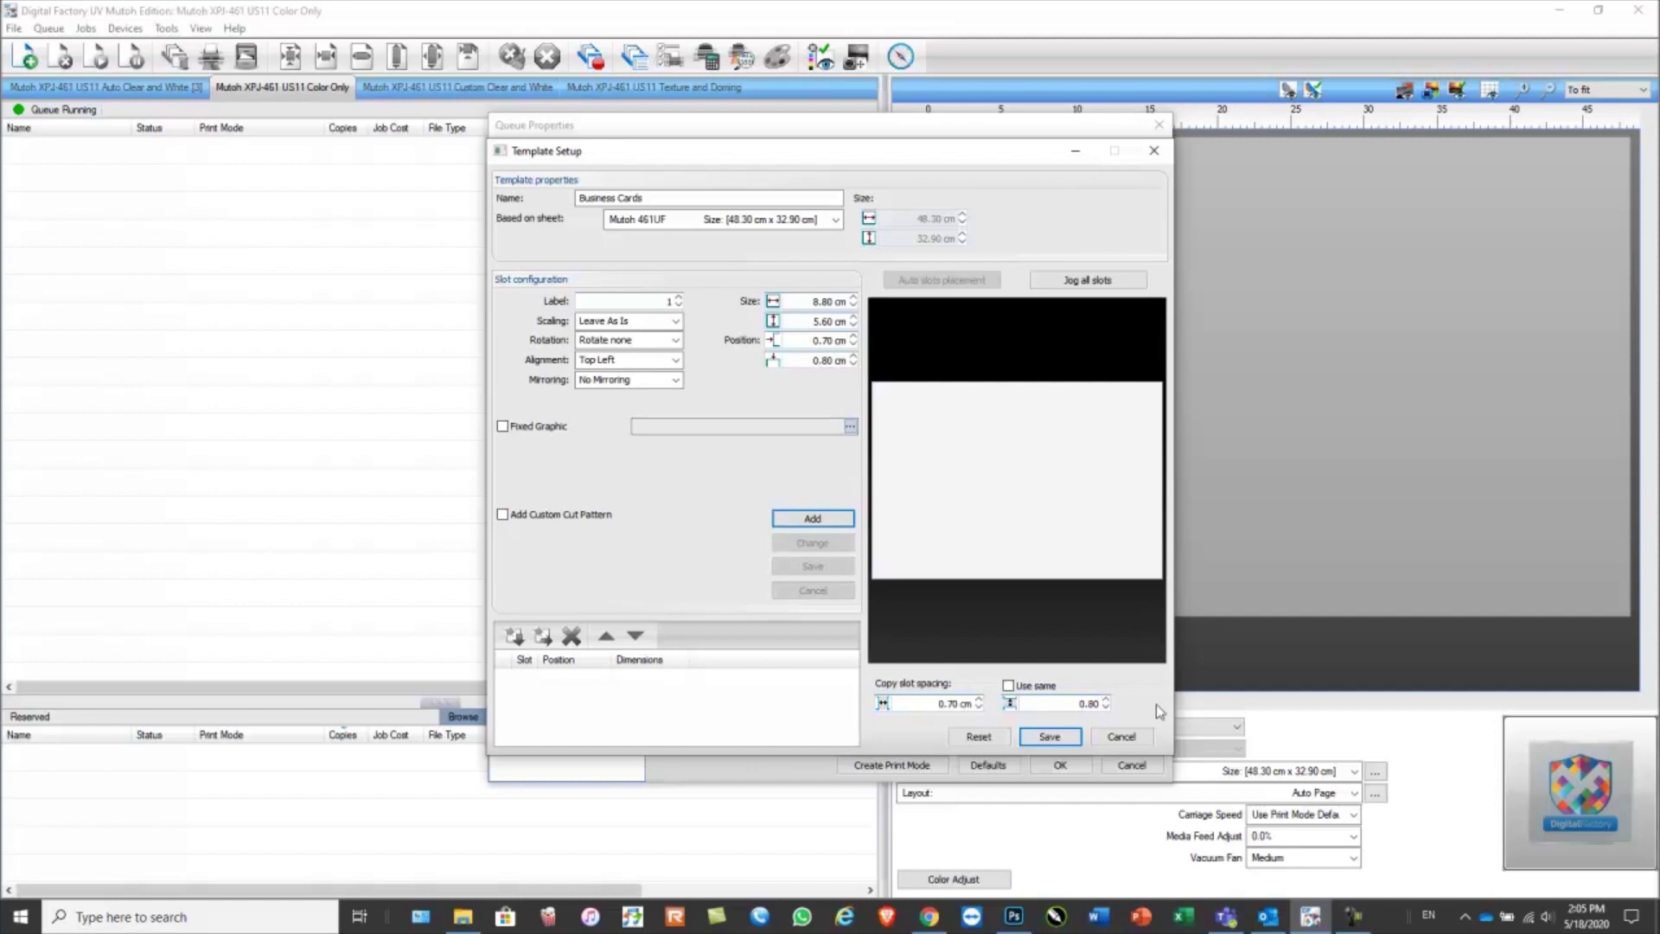
Set the slot to Scale To Fit: Always, Center alignment and Rotate none, and save it.
left_click(672, 320)
left_click(655, 355)
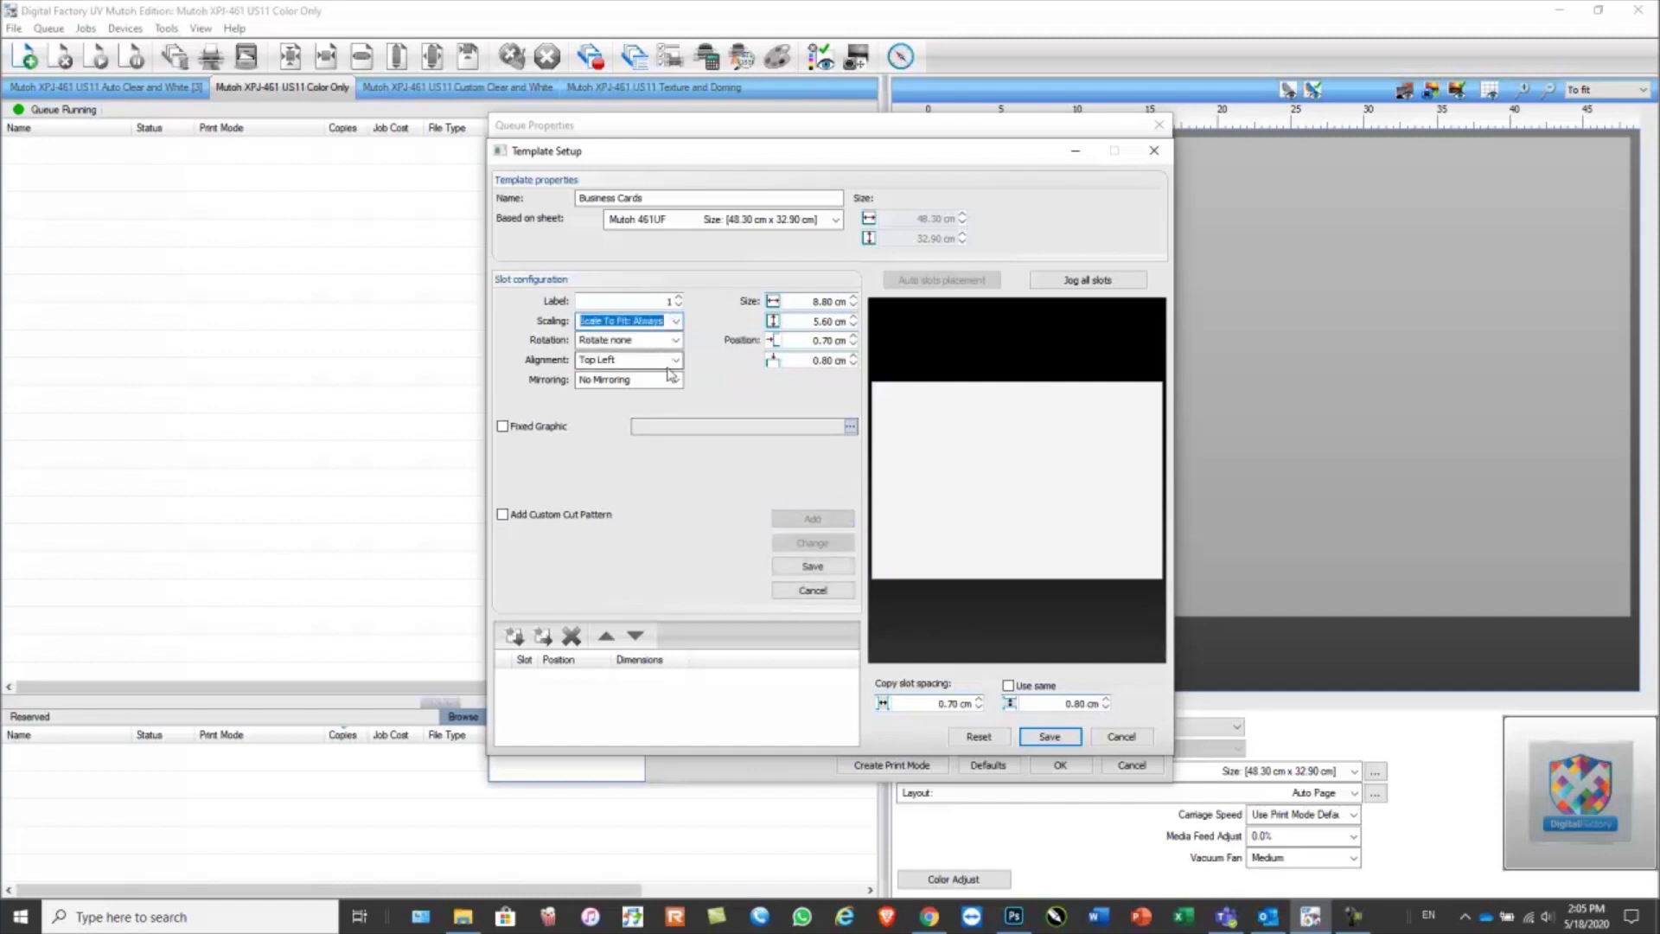
left_click(674, 359)
left_click(628, 422)
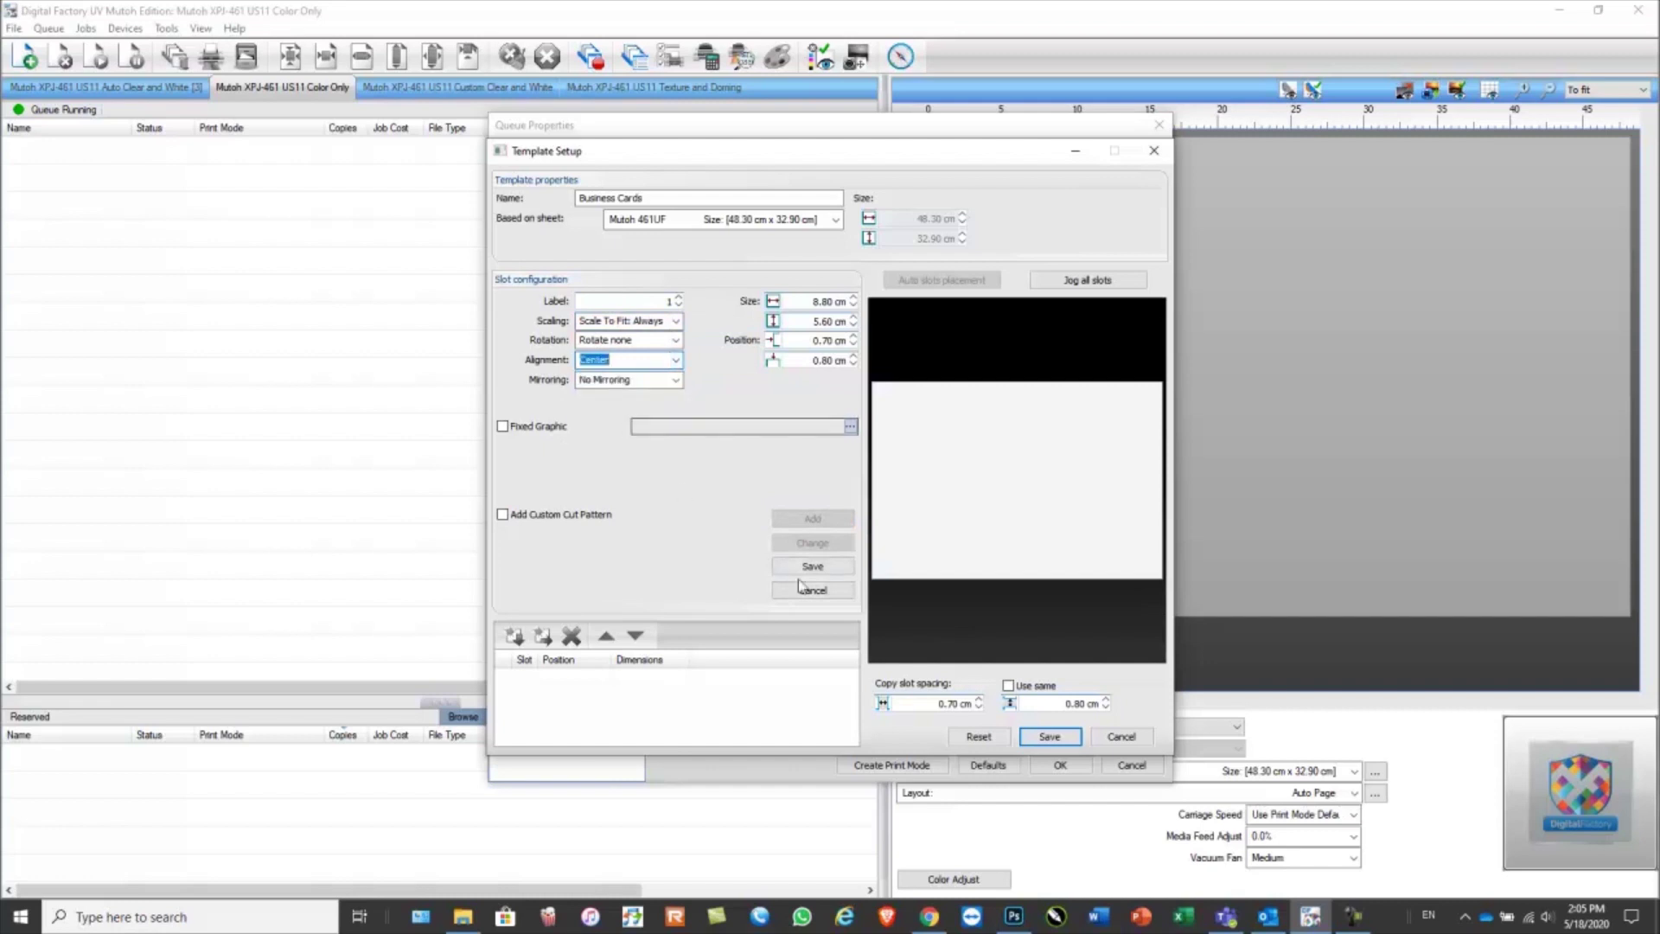
left_click(676, 342)
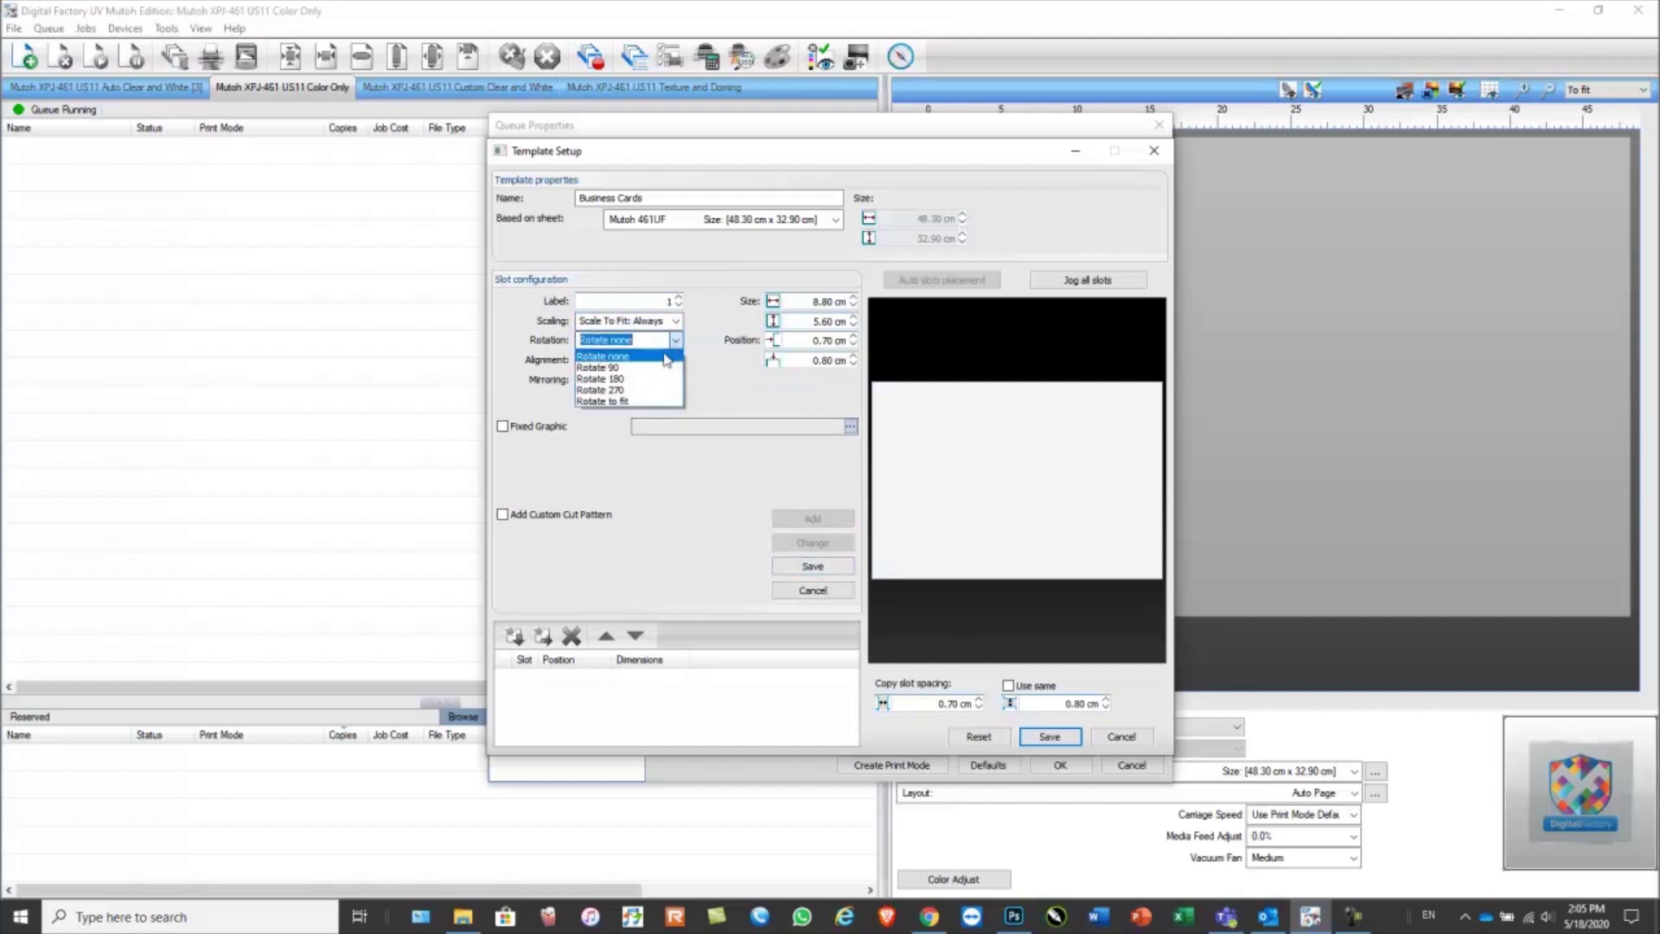
left_click(642, 361)
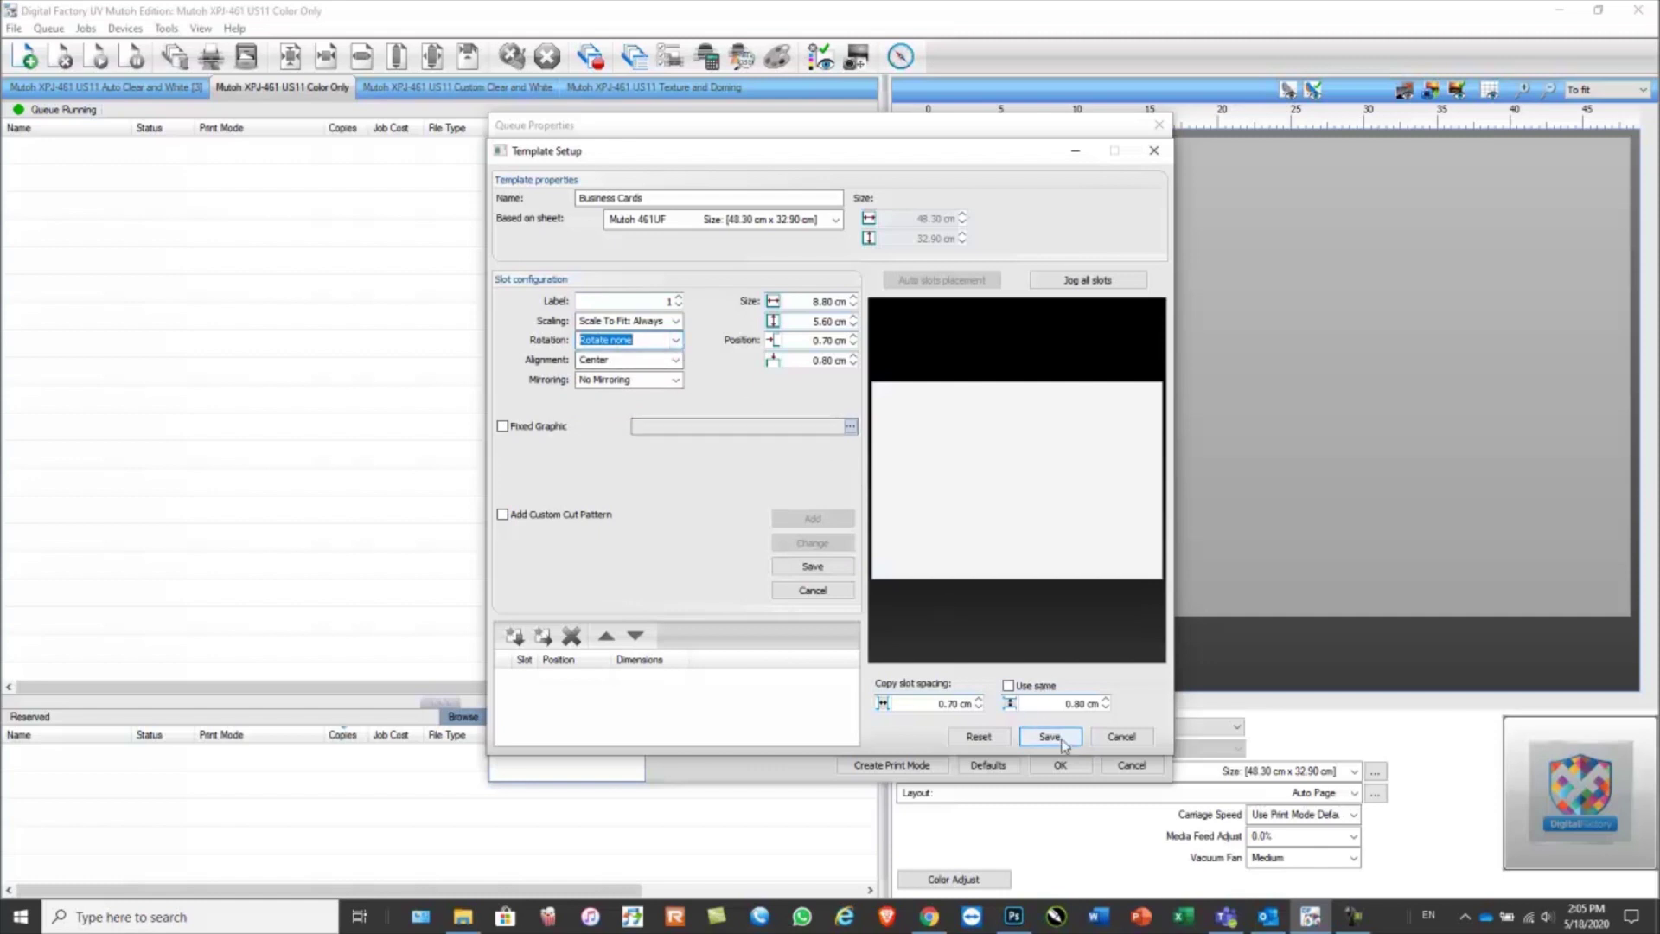
left_click(814, 567)
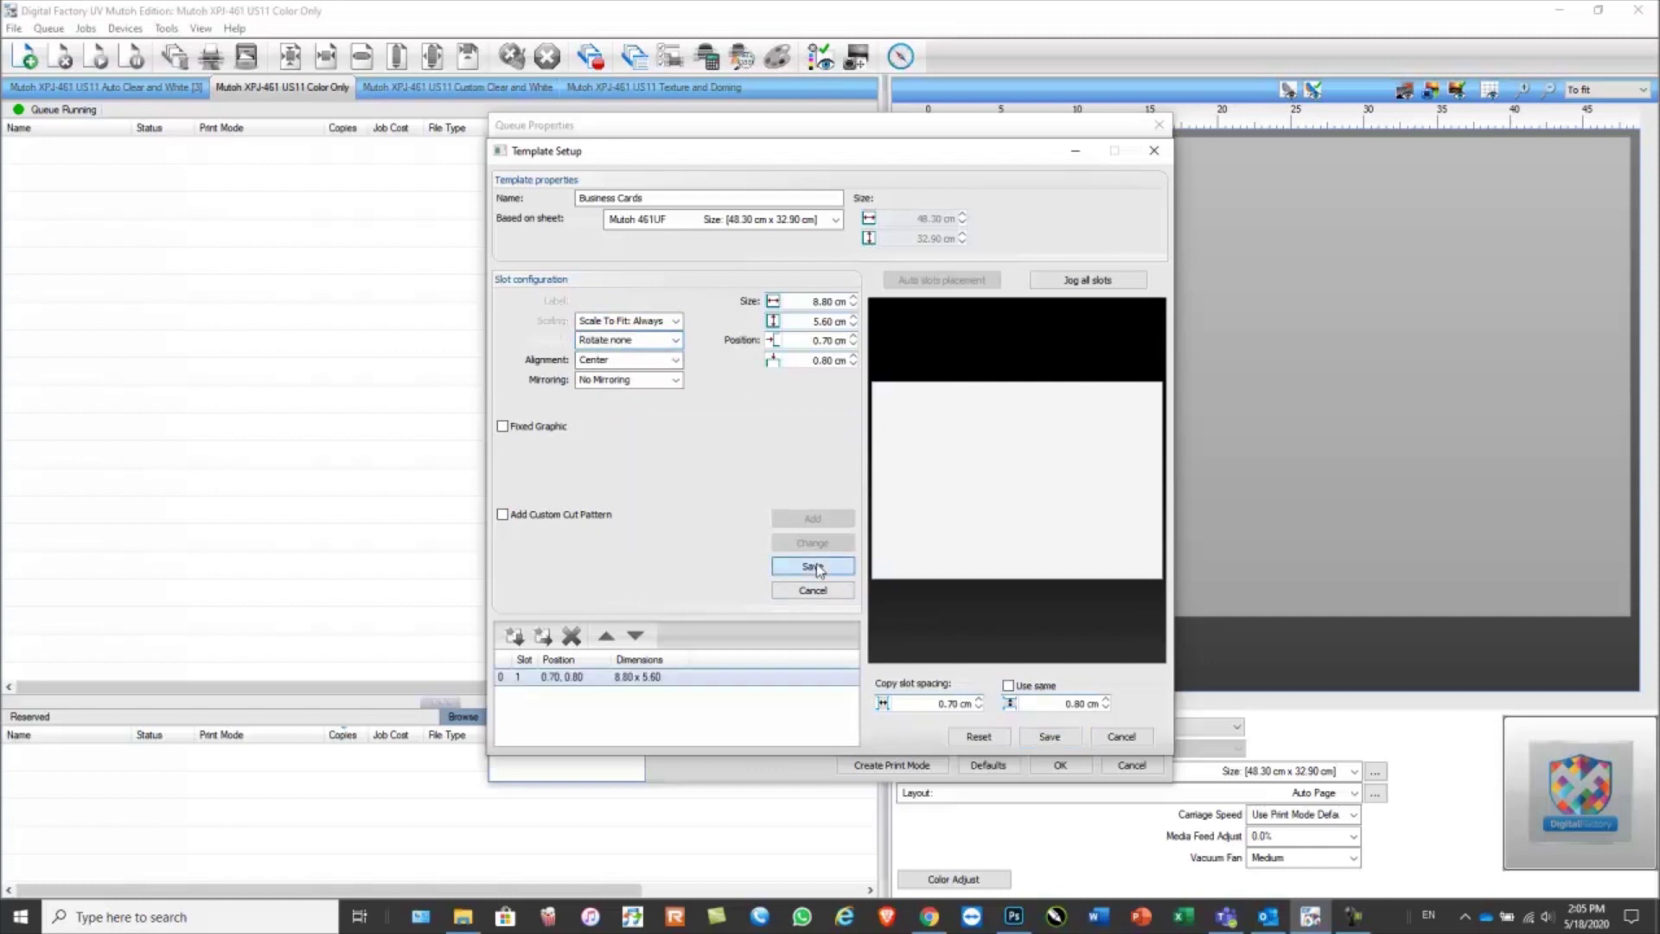
Copy the slot across four times to fill the first row with five slots.
left_click(542, 637)
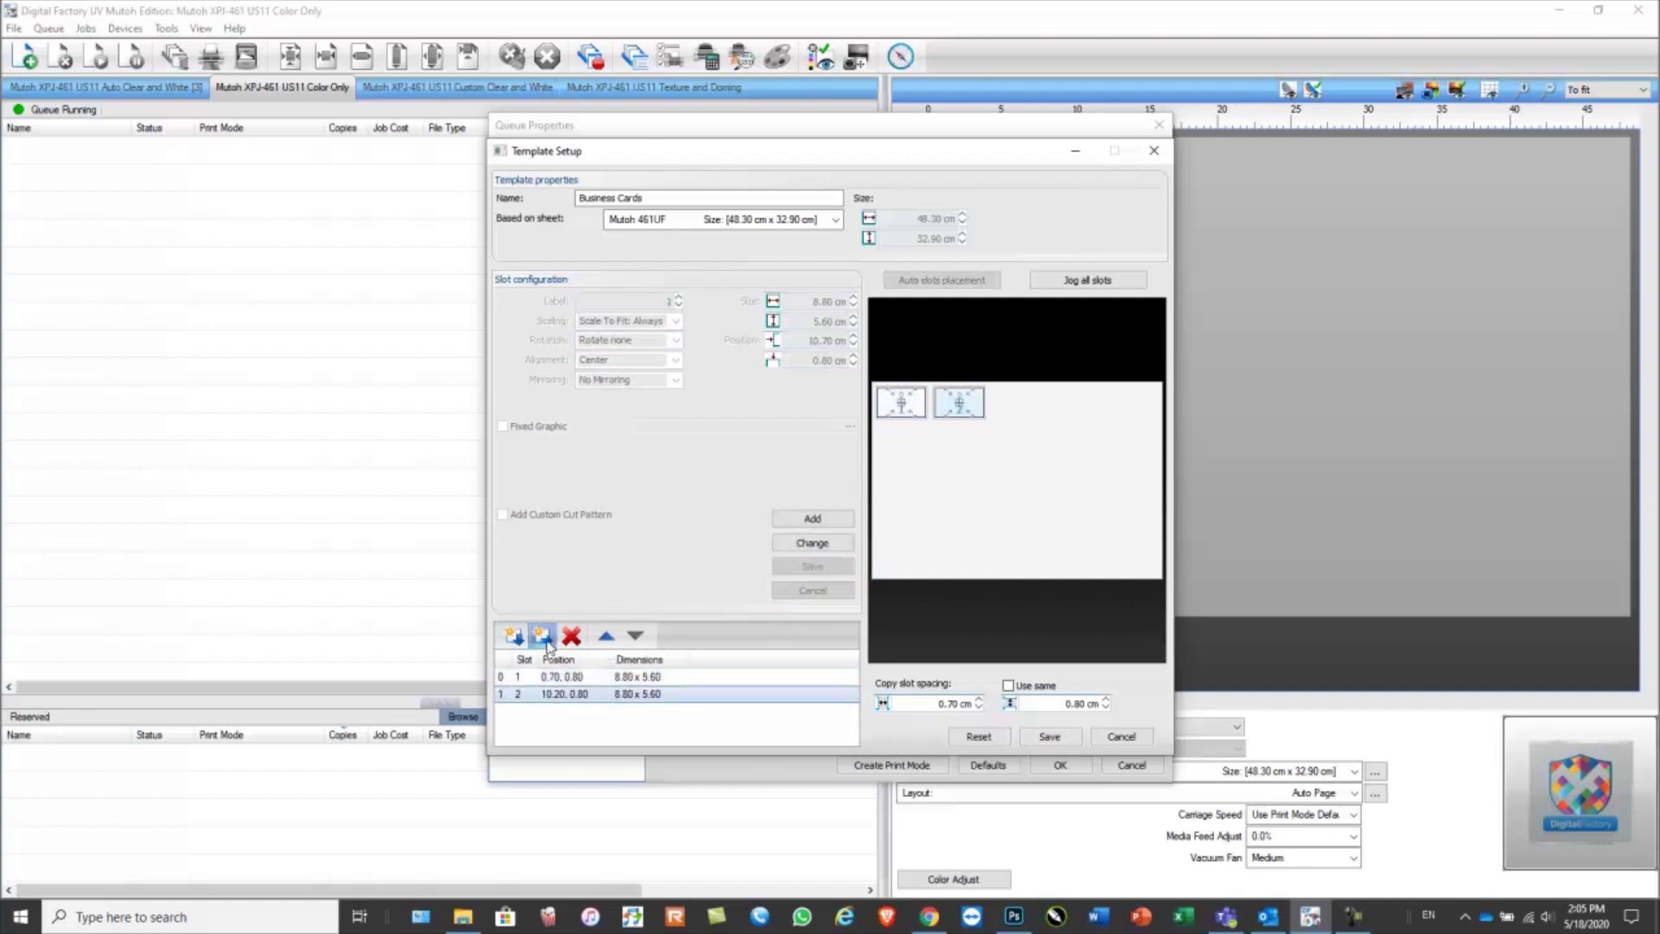
left_click(542, 637)
left_click(543, 637)
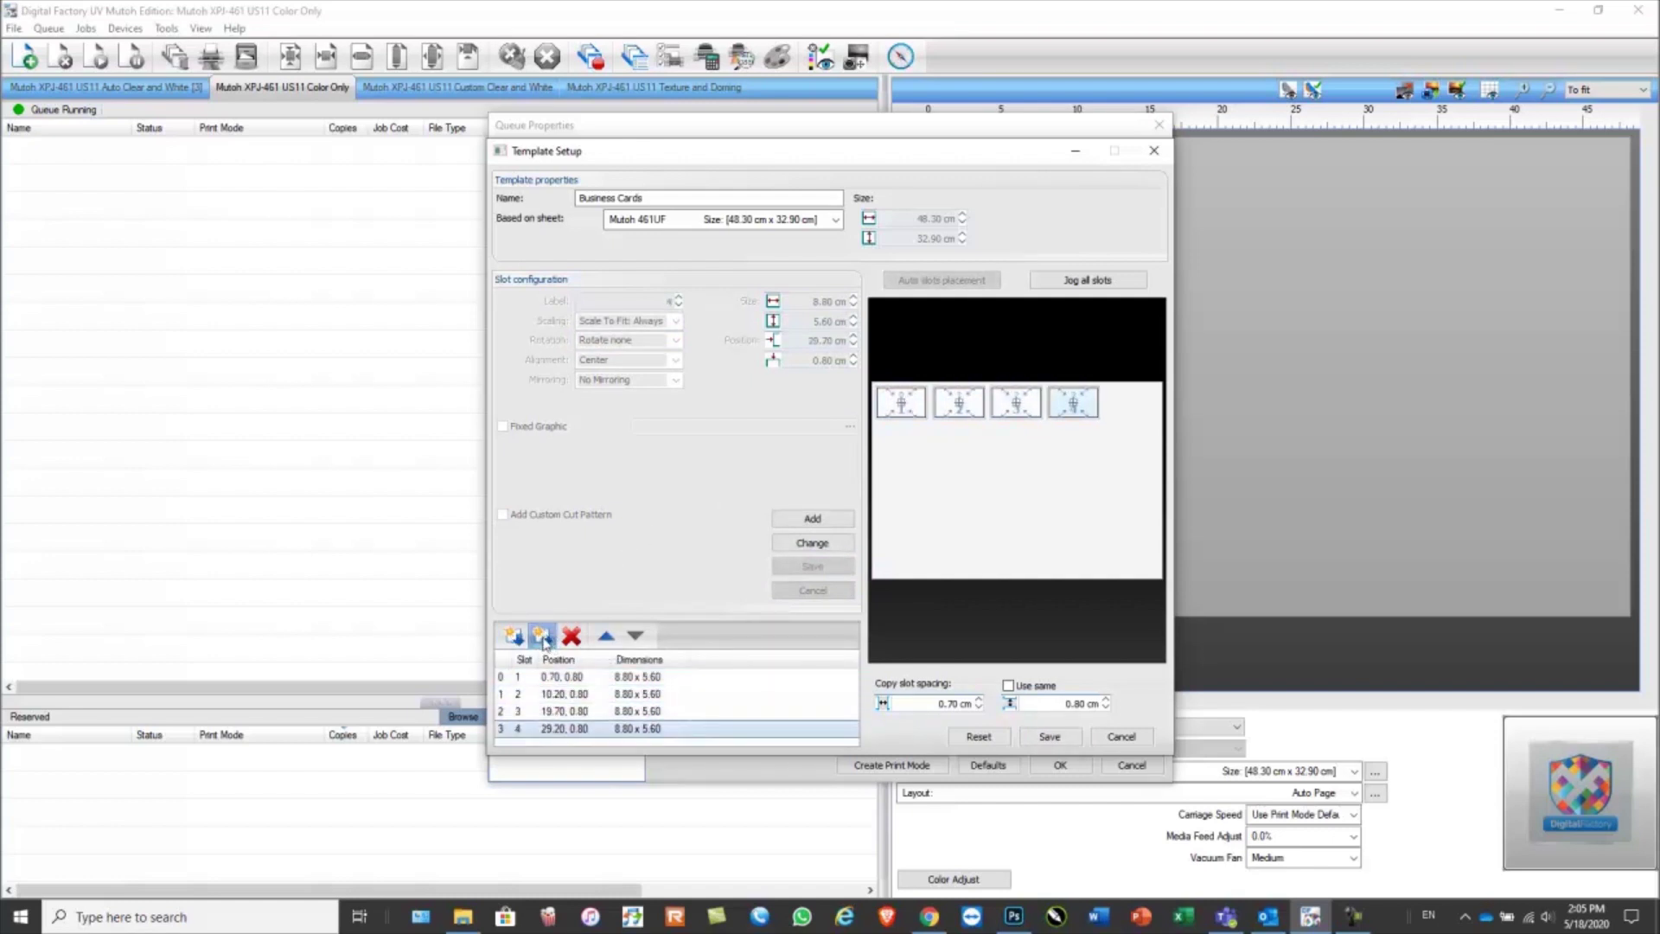
left_click(542, 637)
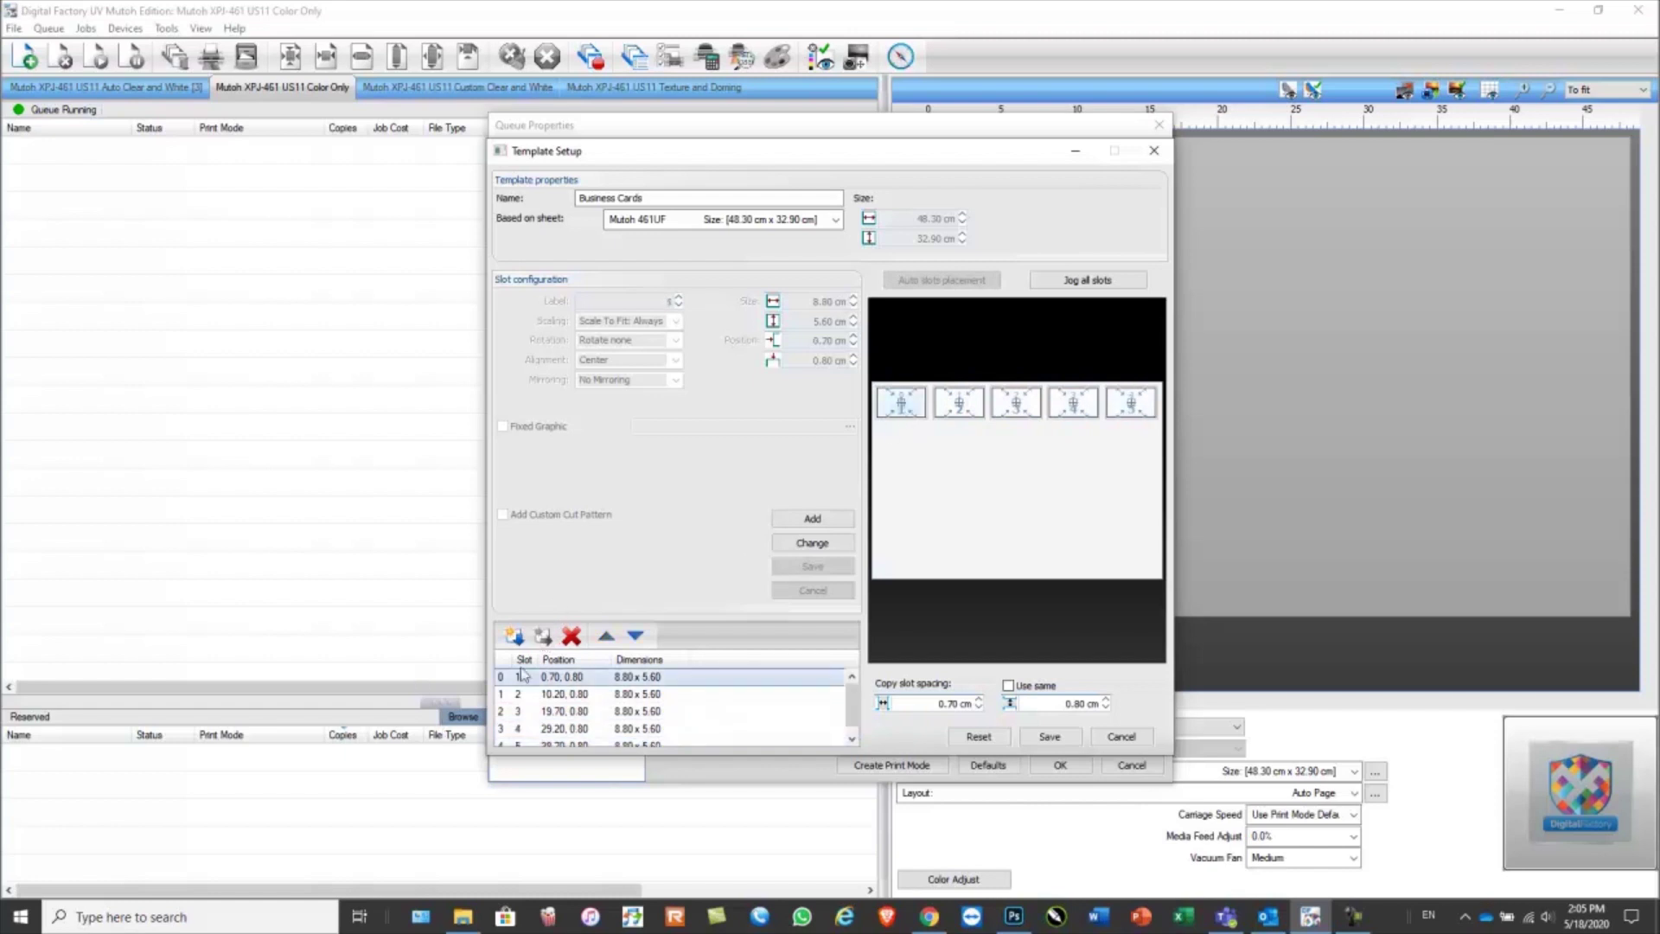
Copy slots 1 and 2 downward four times each to fill the first two columns of the template.
left_click(514, 637)
left_click(515, 638)
left_click(515, 637)
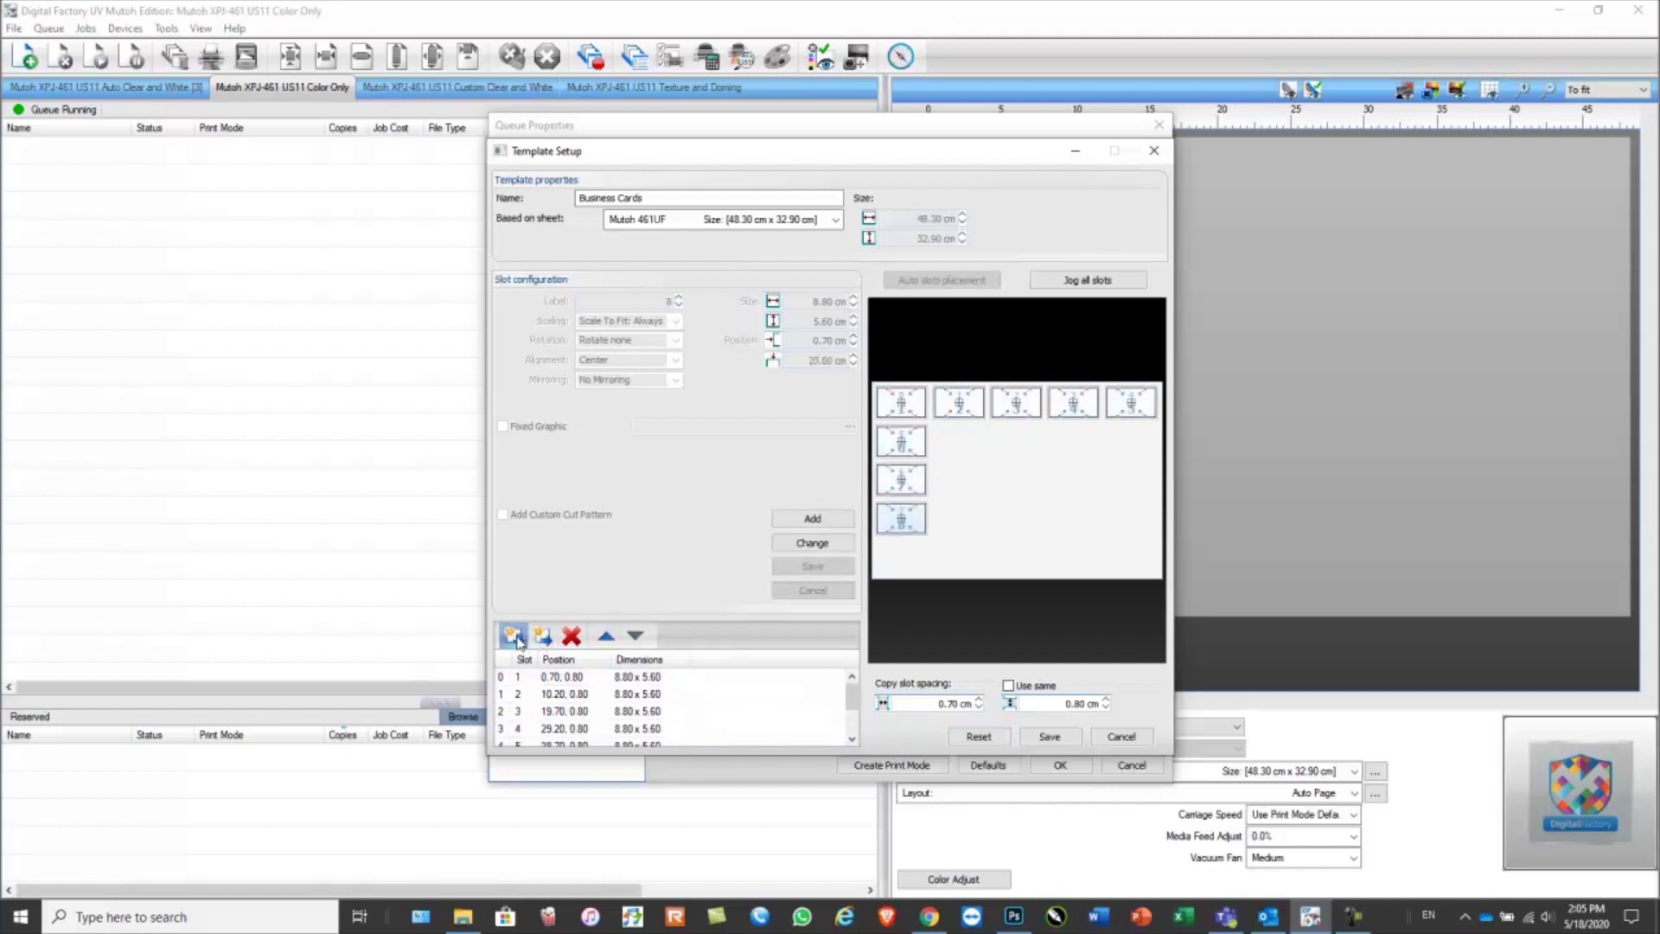
left_click(515, 637)
left_click(959, 406)
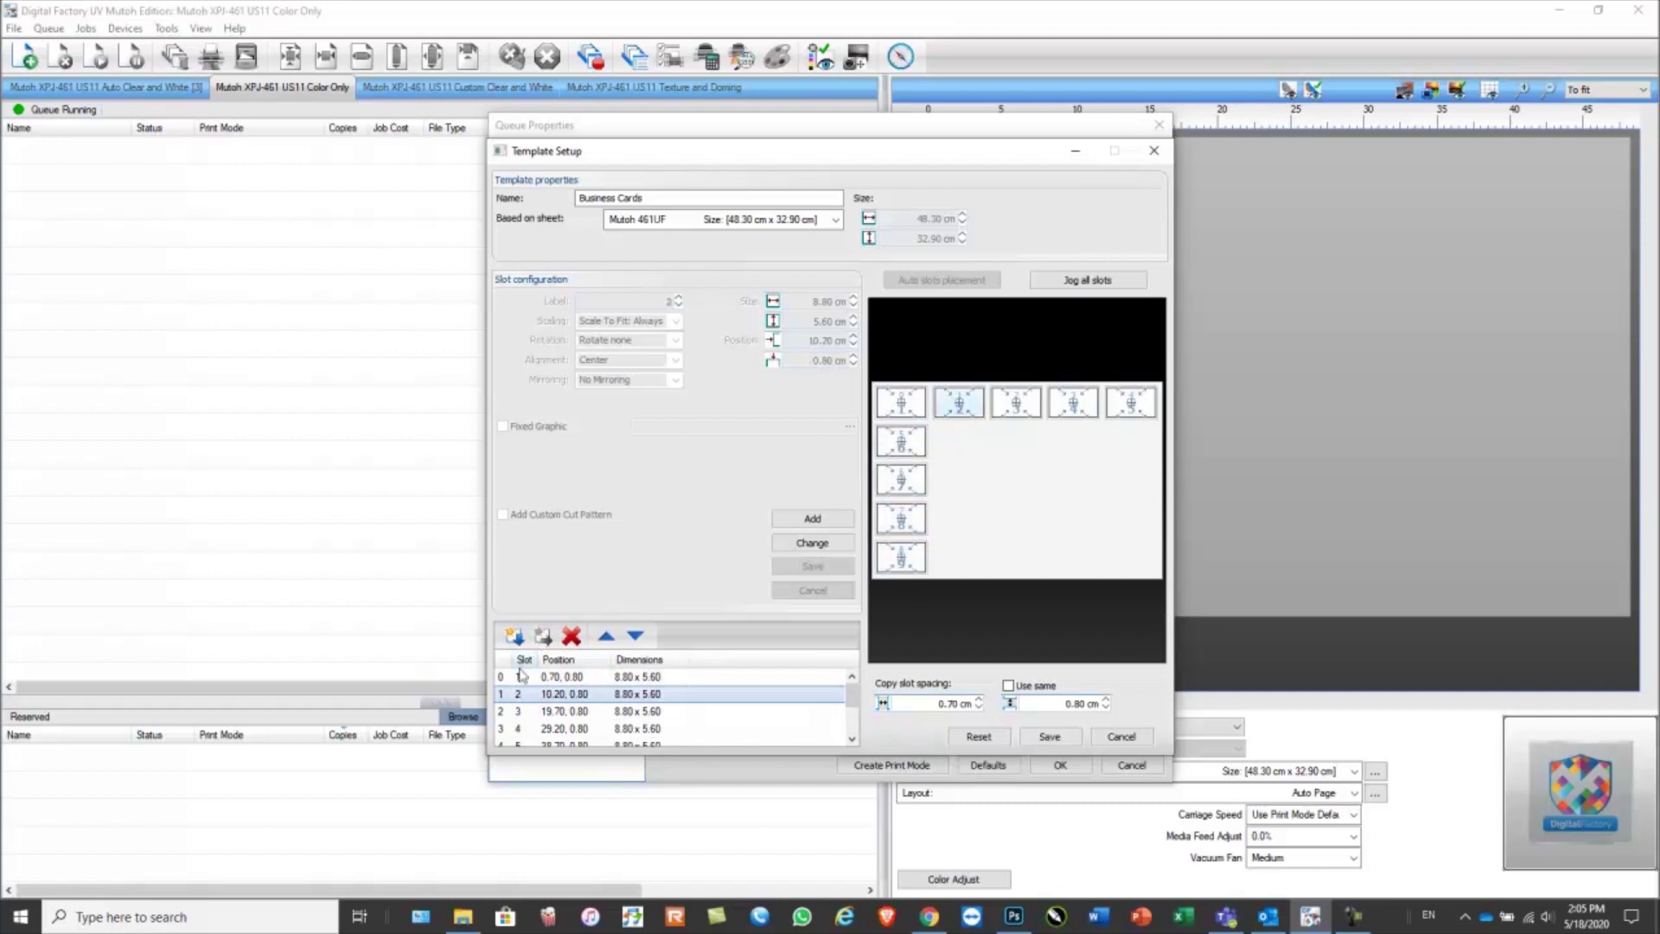
left_click(514, 637)
left_click(514, 637)
left_click(515, 637)
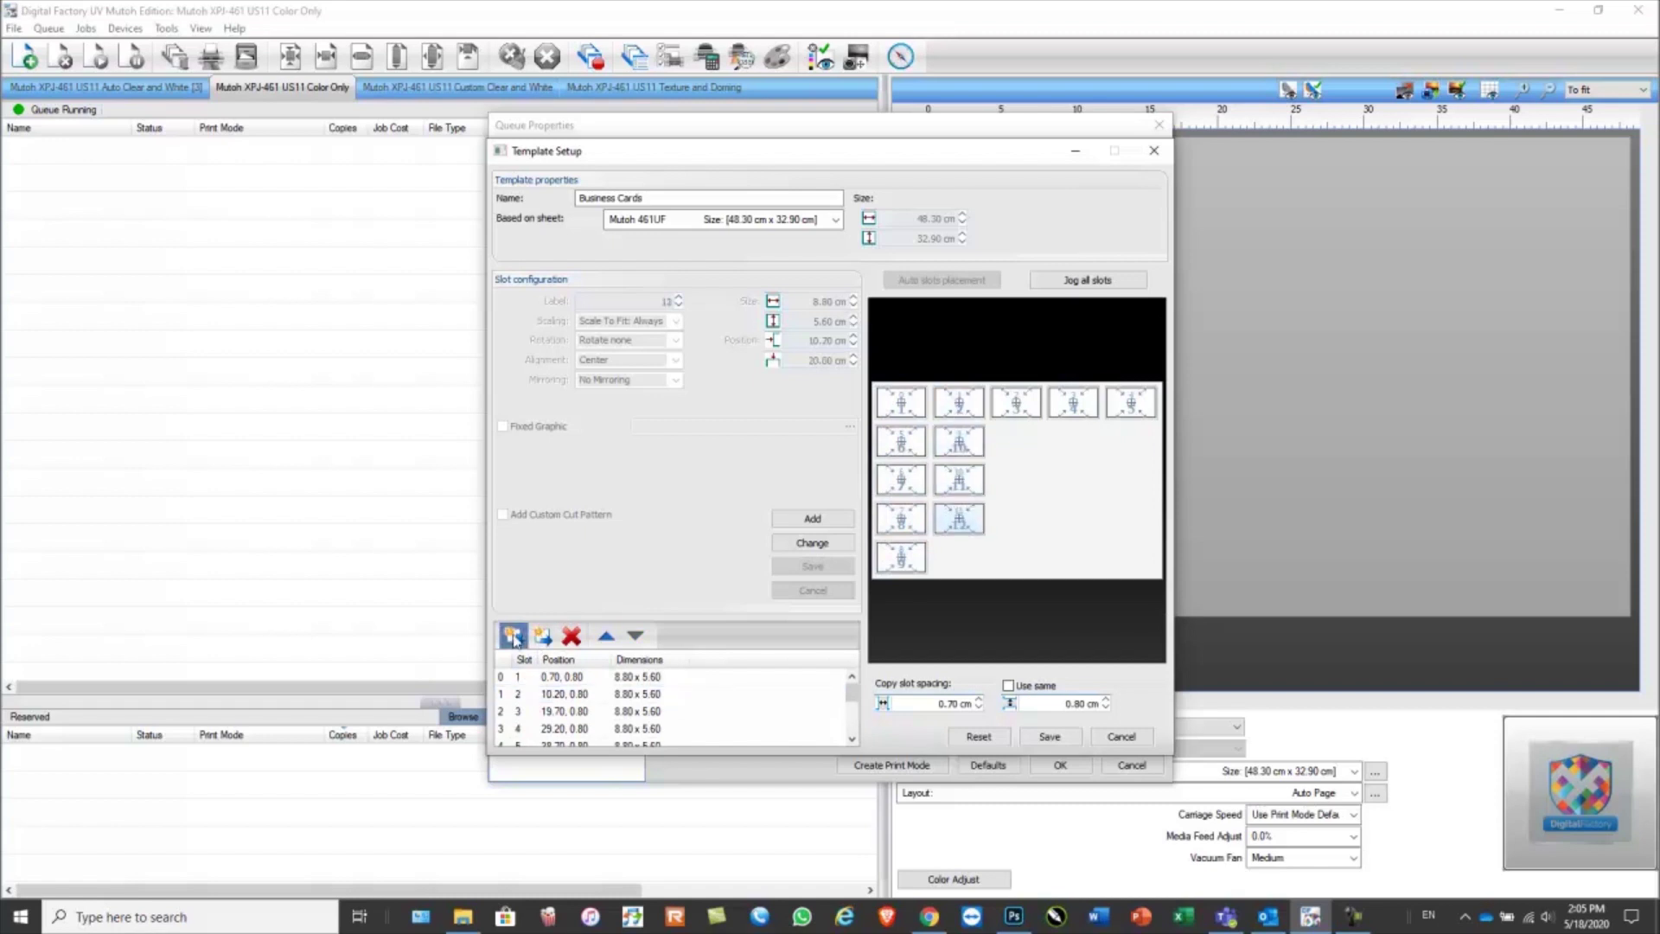
left_click(514, 637)
Copy slots 3, 4 and 5 downward four times each to complete the 5 × 5 slot grid.
left_click(1024, 413)
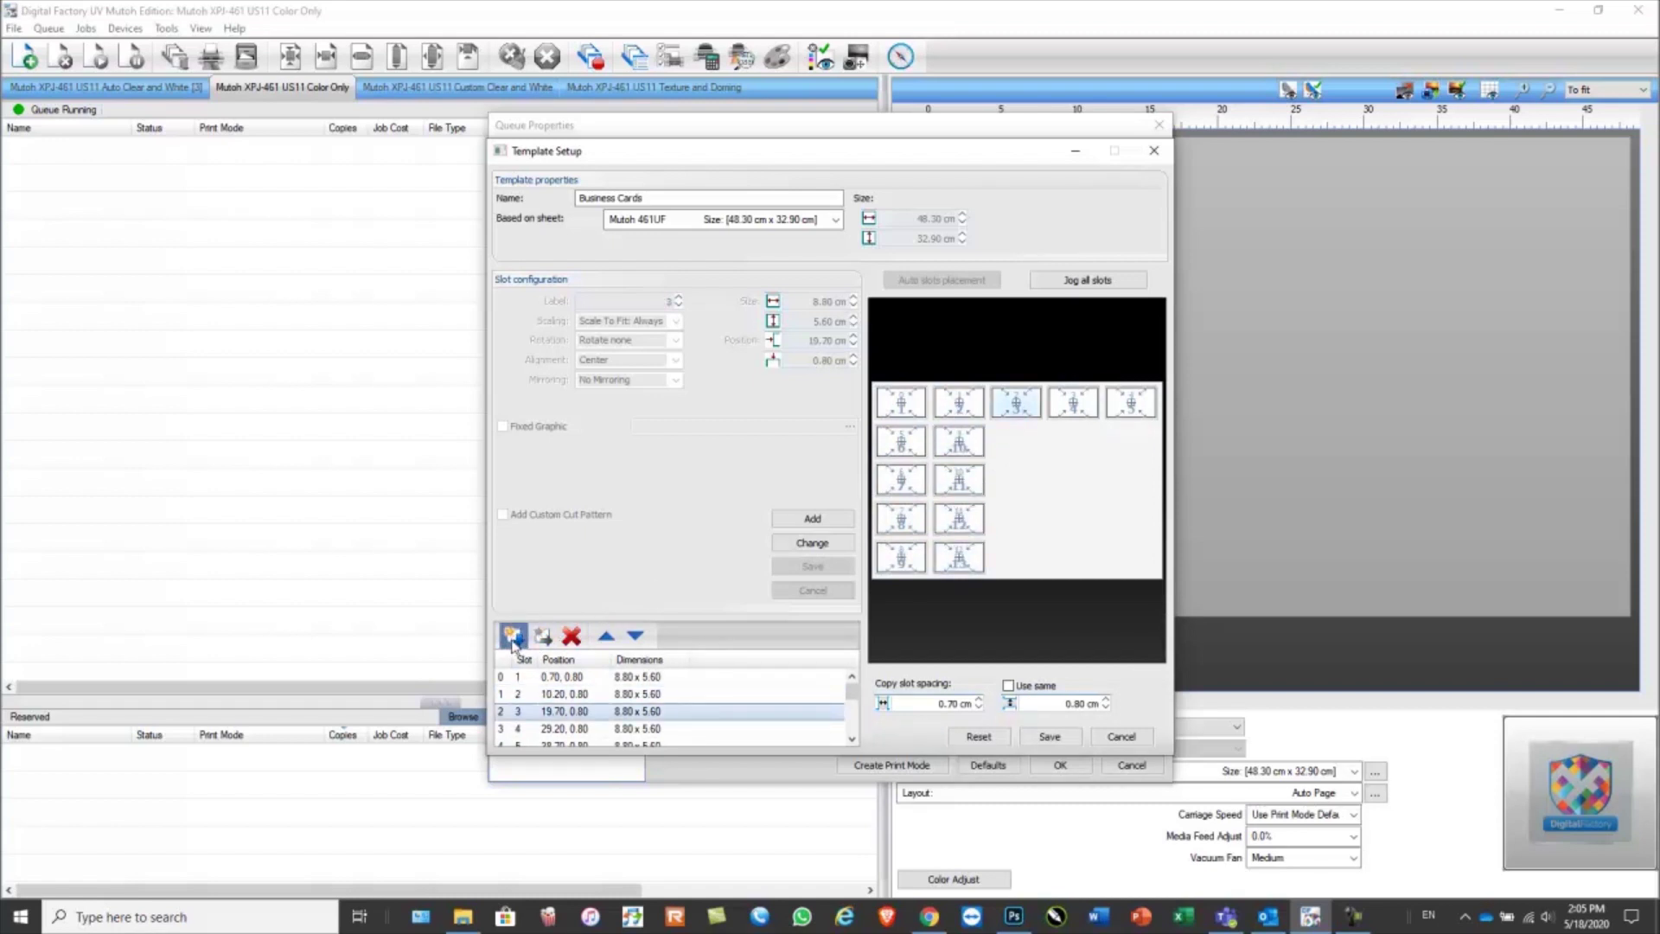
left_click(514, 637)
left_click(515, 637)
left_click(514, 637)
left_click(514, 637)
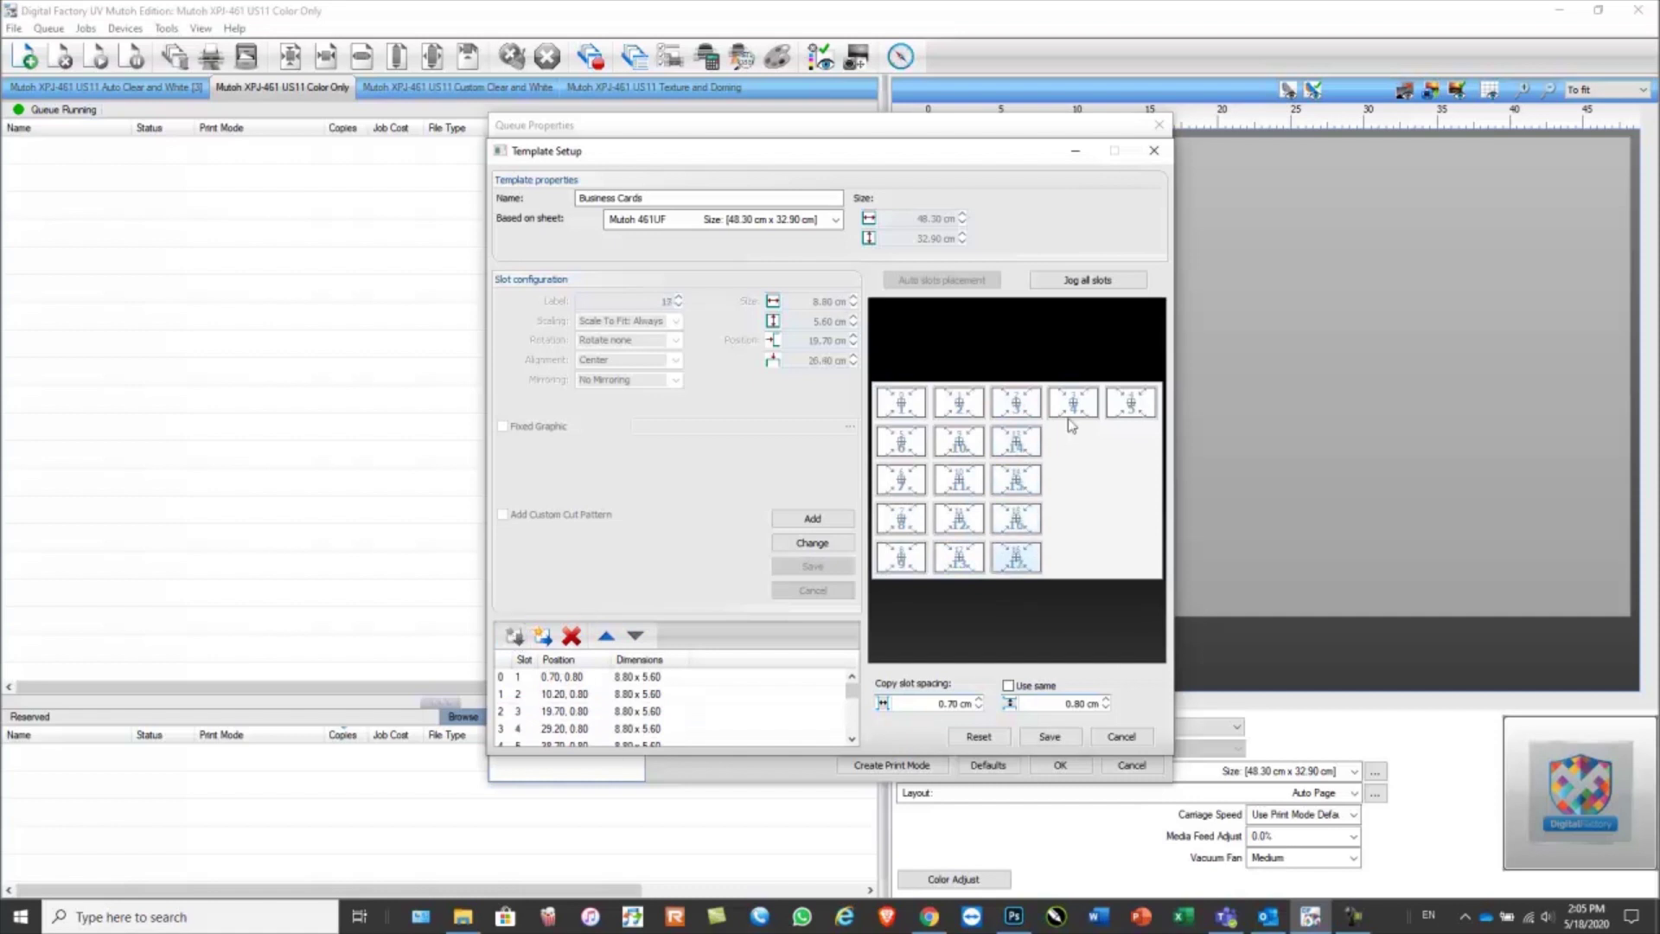
left_click(1074, 406)
left_click(515, 637)
left_click(515, 637)
left_click(514, 637)
left_click(514, 637)
left_click(1130, 404)
left_click(514, 637)
left_click(514, 637)
left_click(514, 637)
left_click(514, 637)
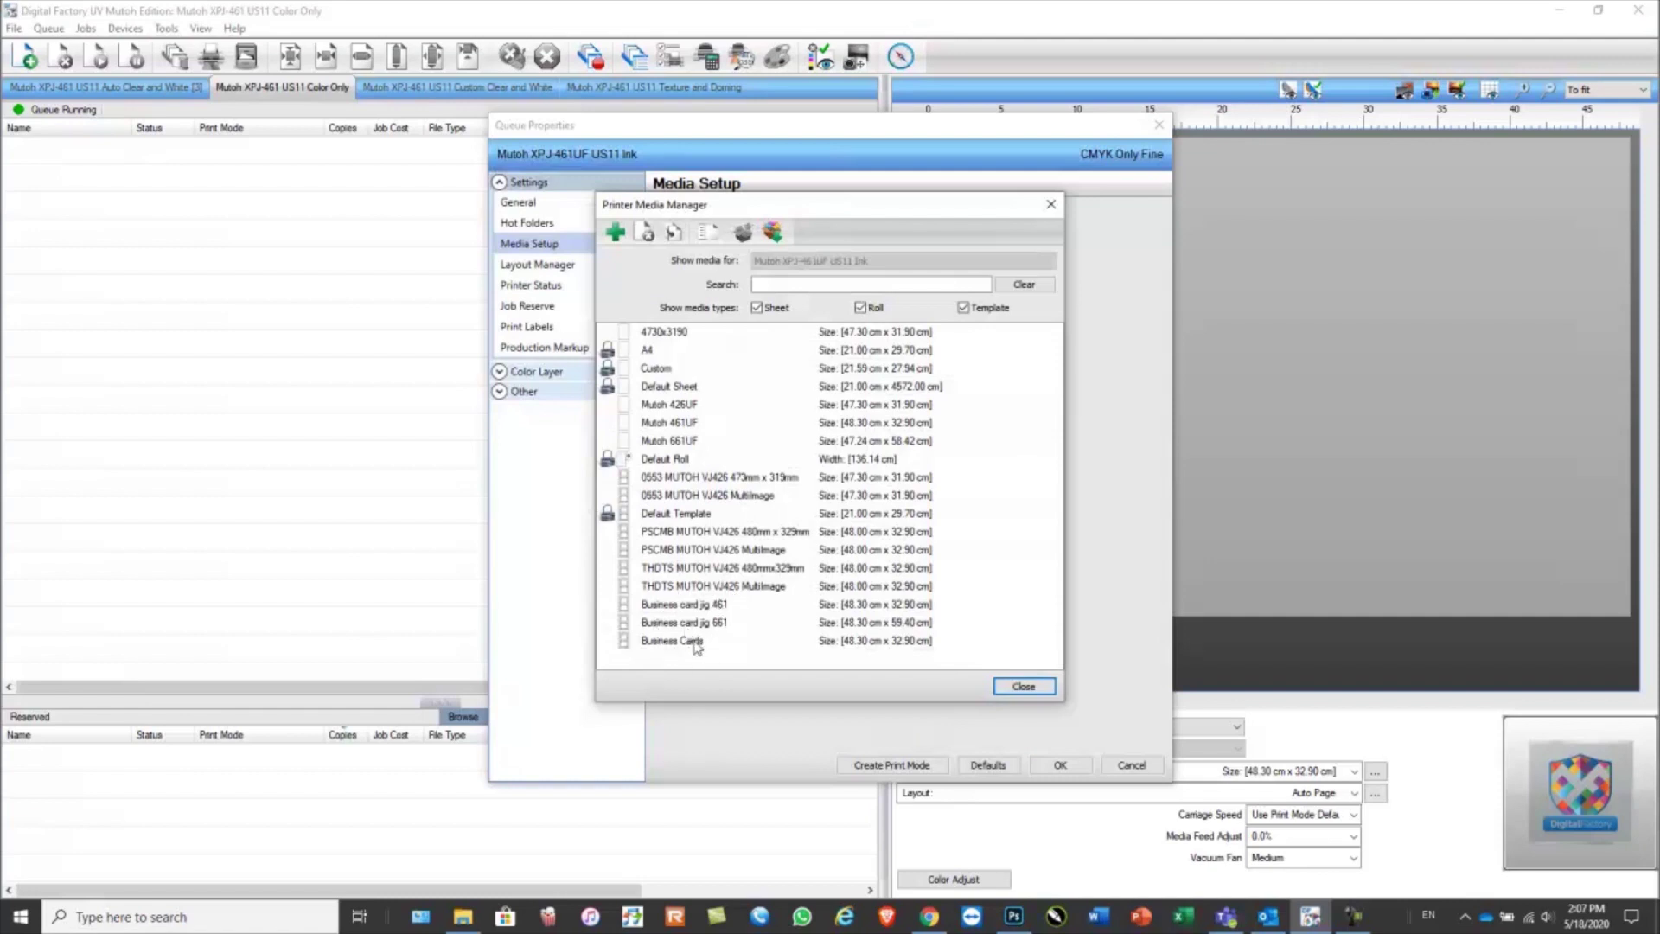
Choose the Business Cards template as the queue's media and apply the queue properties.
left_click(683, 644)
left_click(1022, 686)
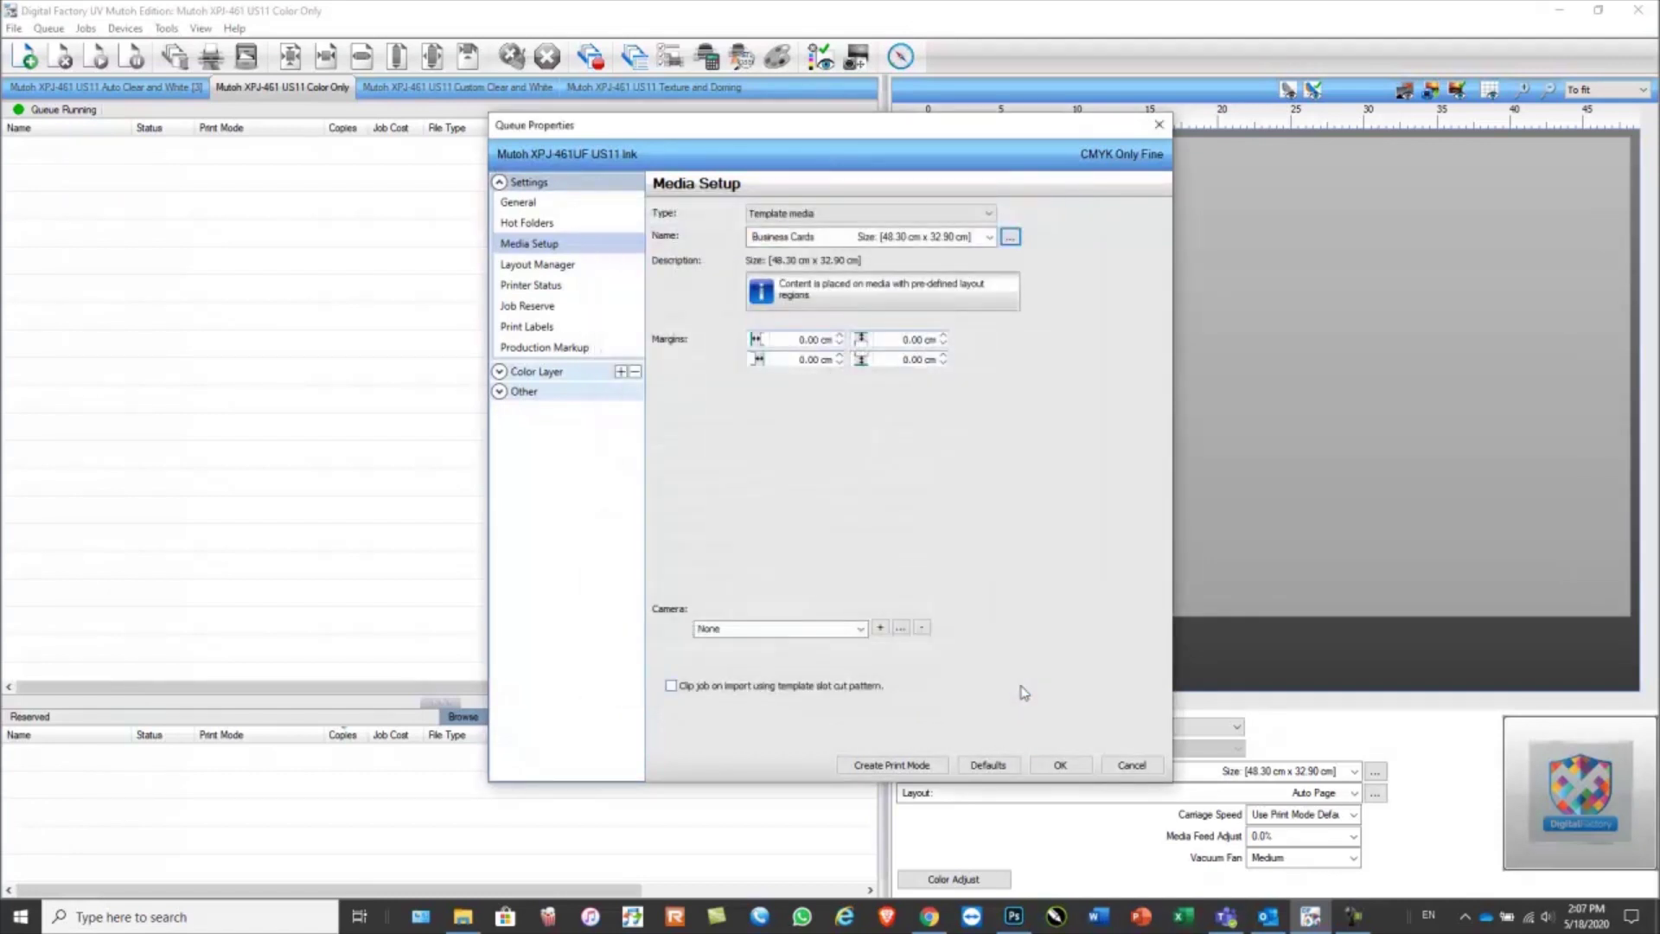
left_click(989, 237)
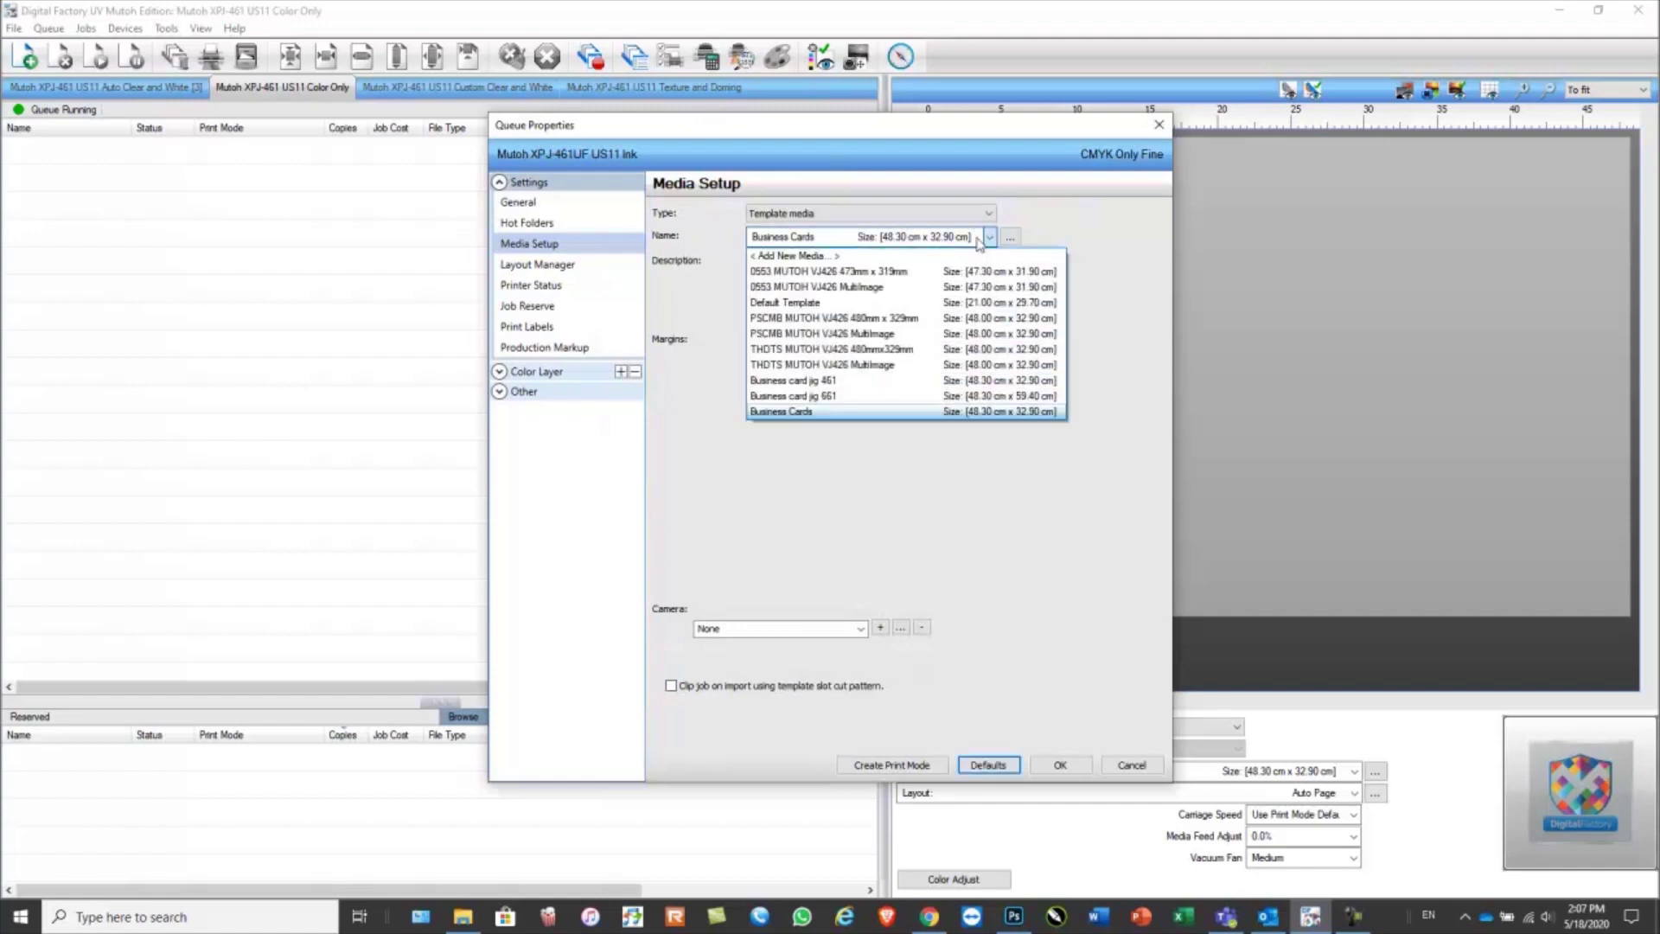
left_click(799, 411)
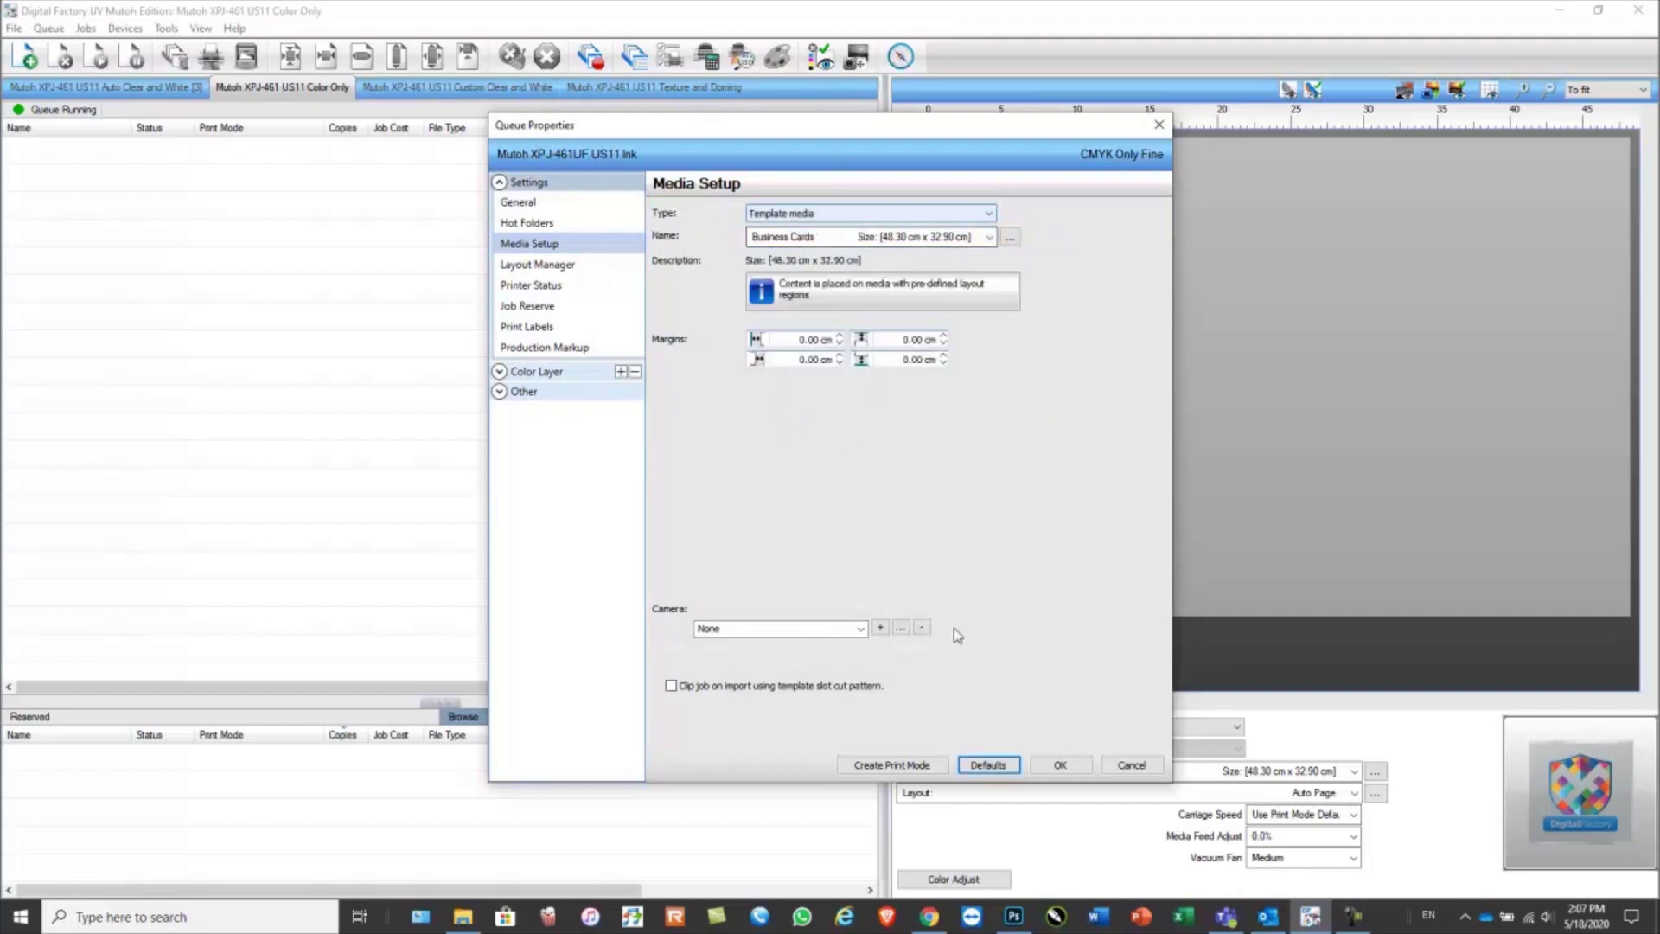
left_click(1060, 765)
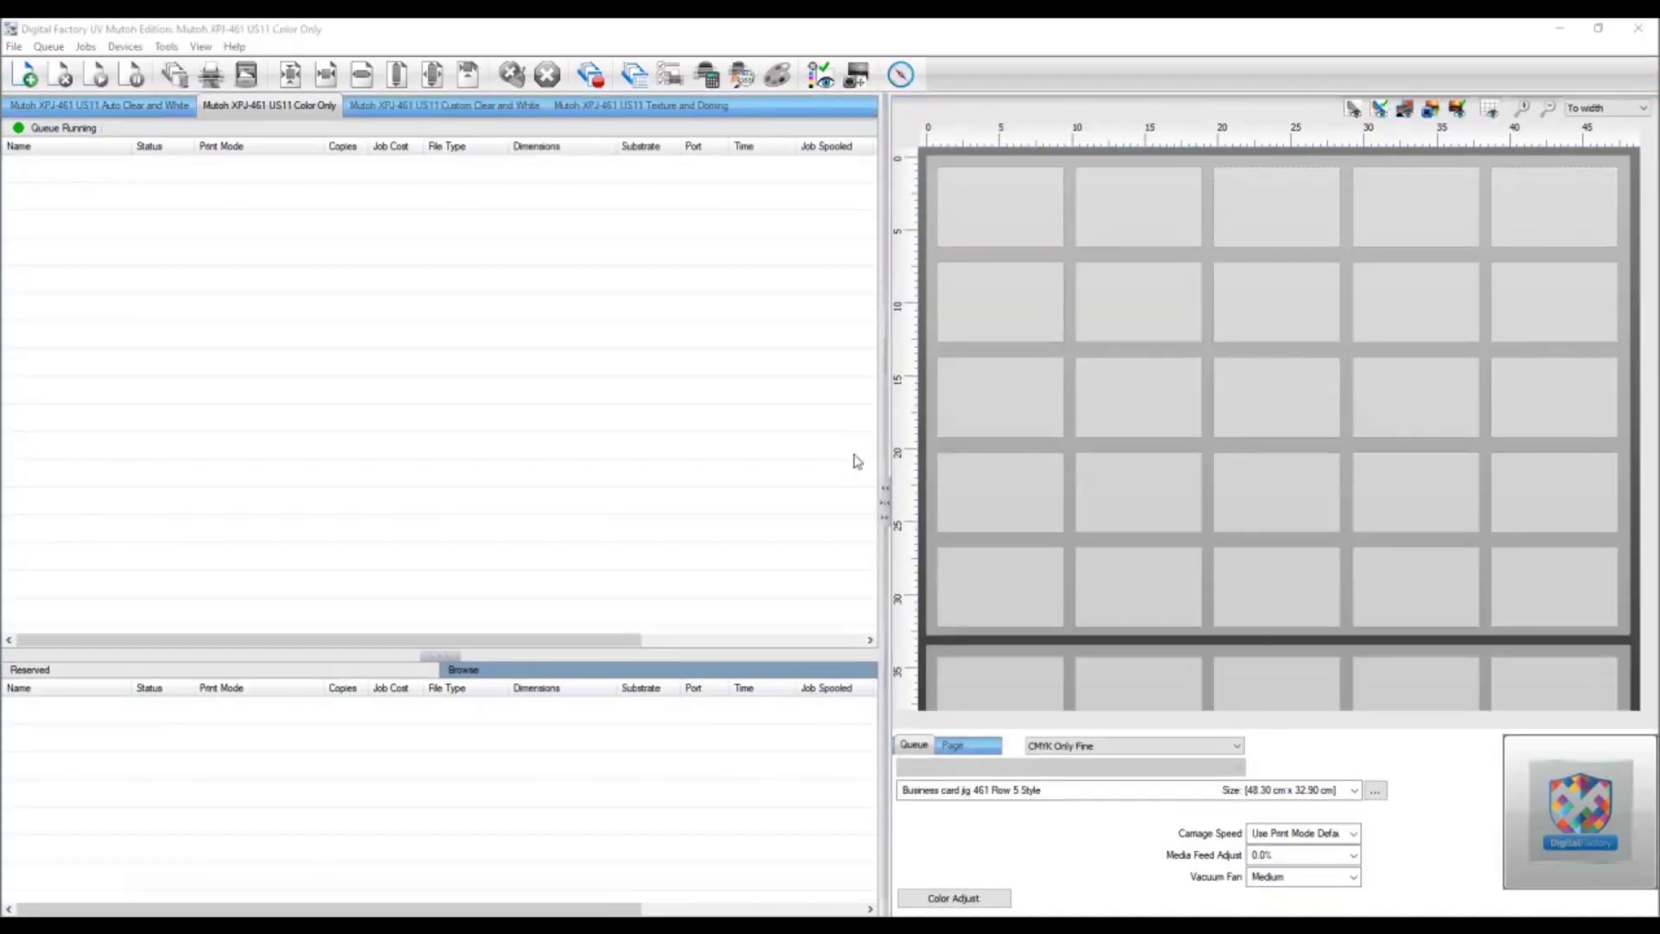
Import 1 - Ipod.pdf into slot 1 of the Business card jig 461 Row 5 Style template.
left_click(24, 76)
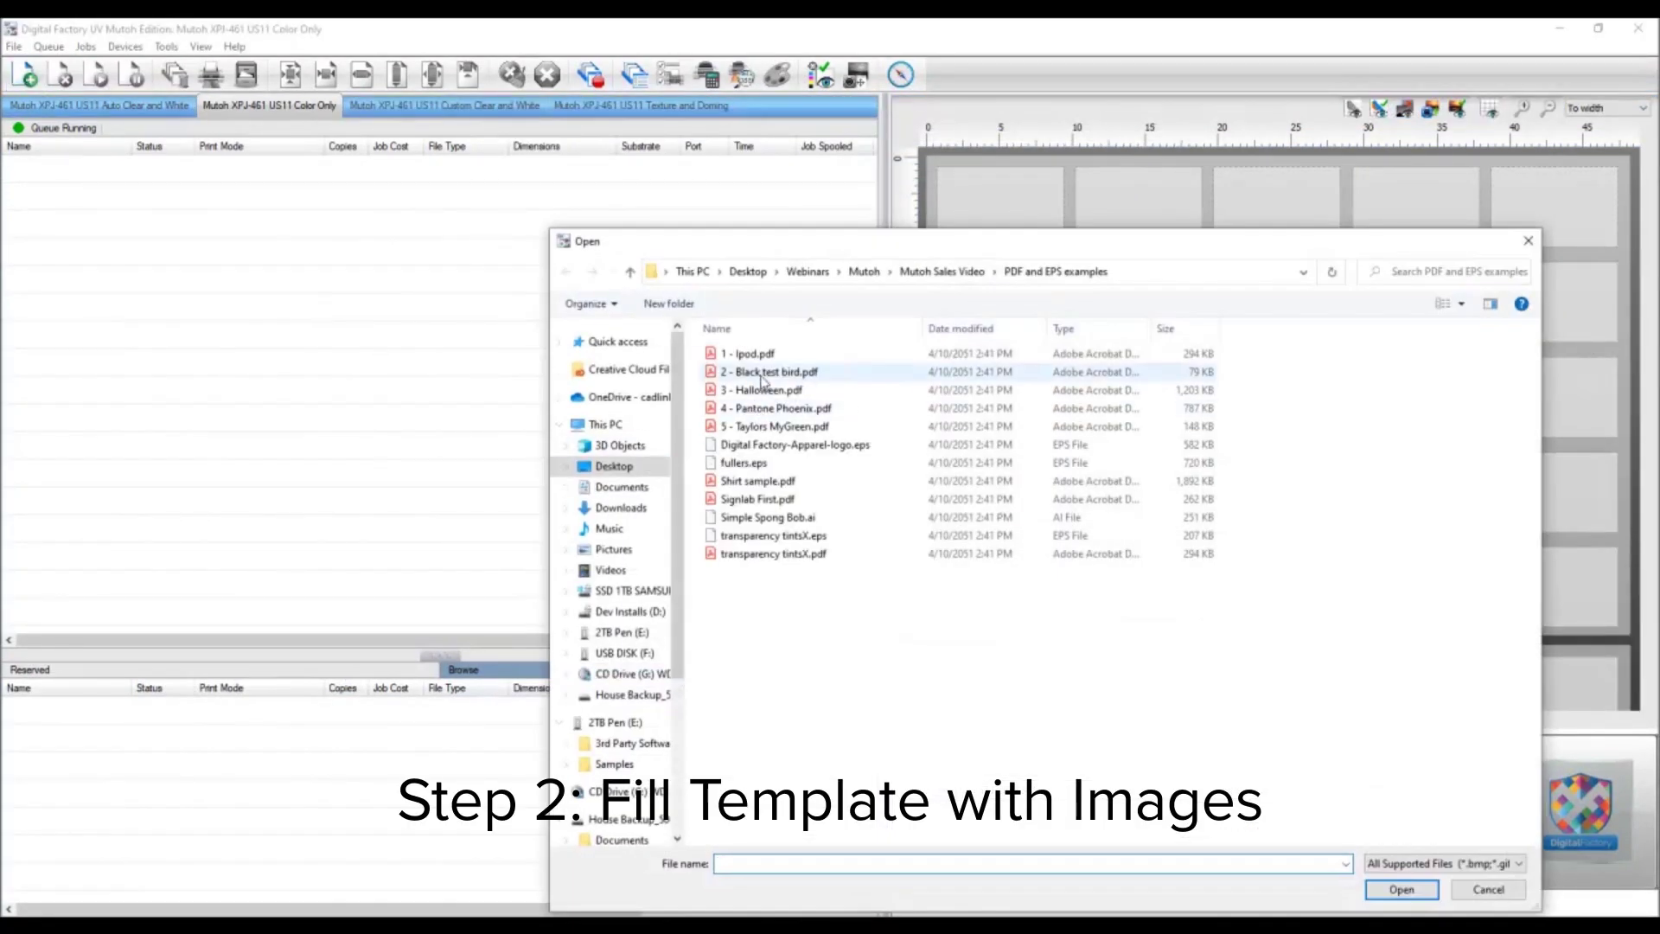
left_click(762, 358)
double_click(761, 359)
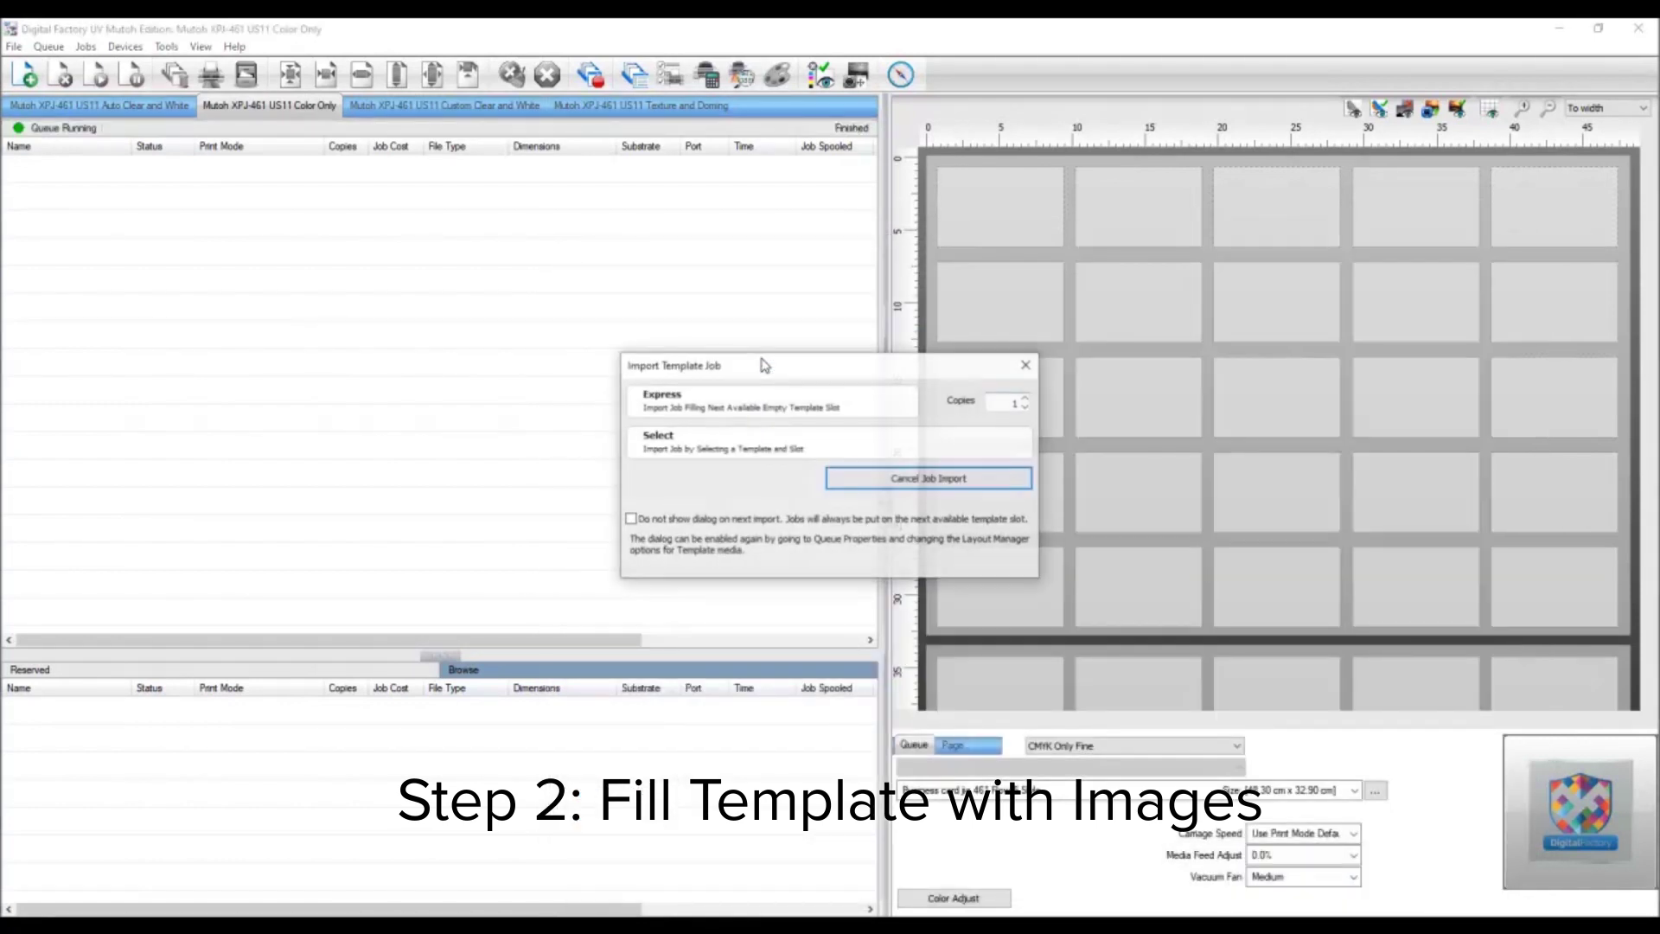
left_click(716, 445)
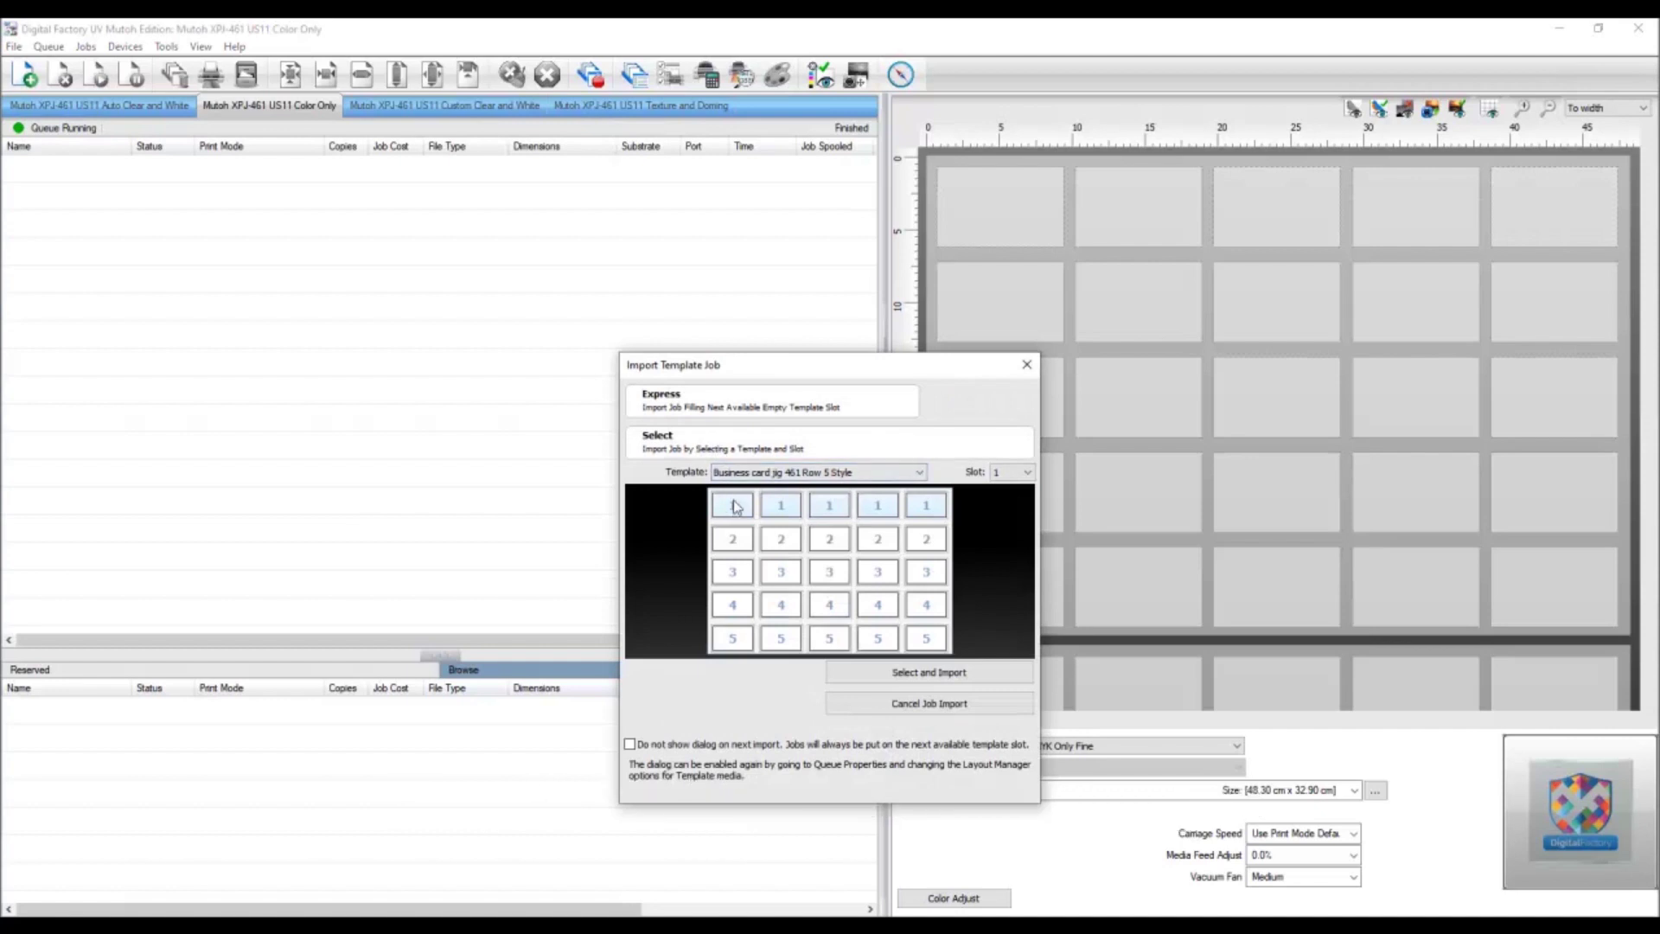
left_click(930, 672)
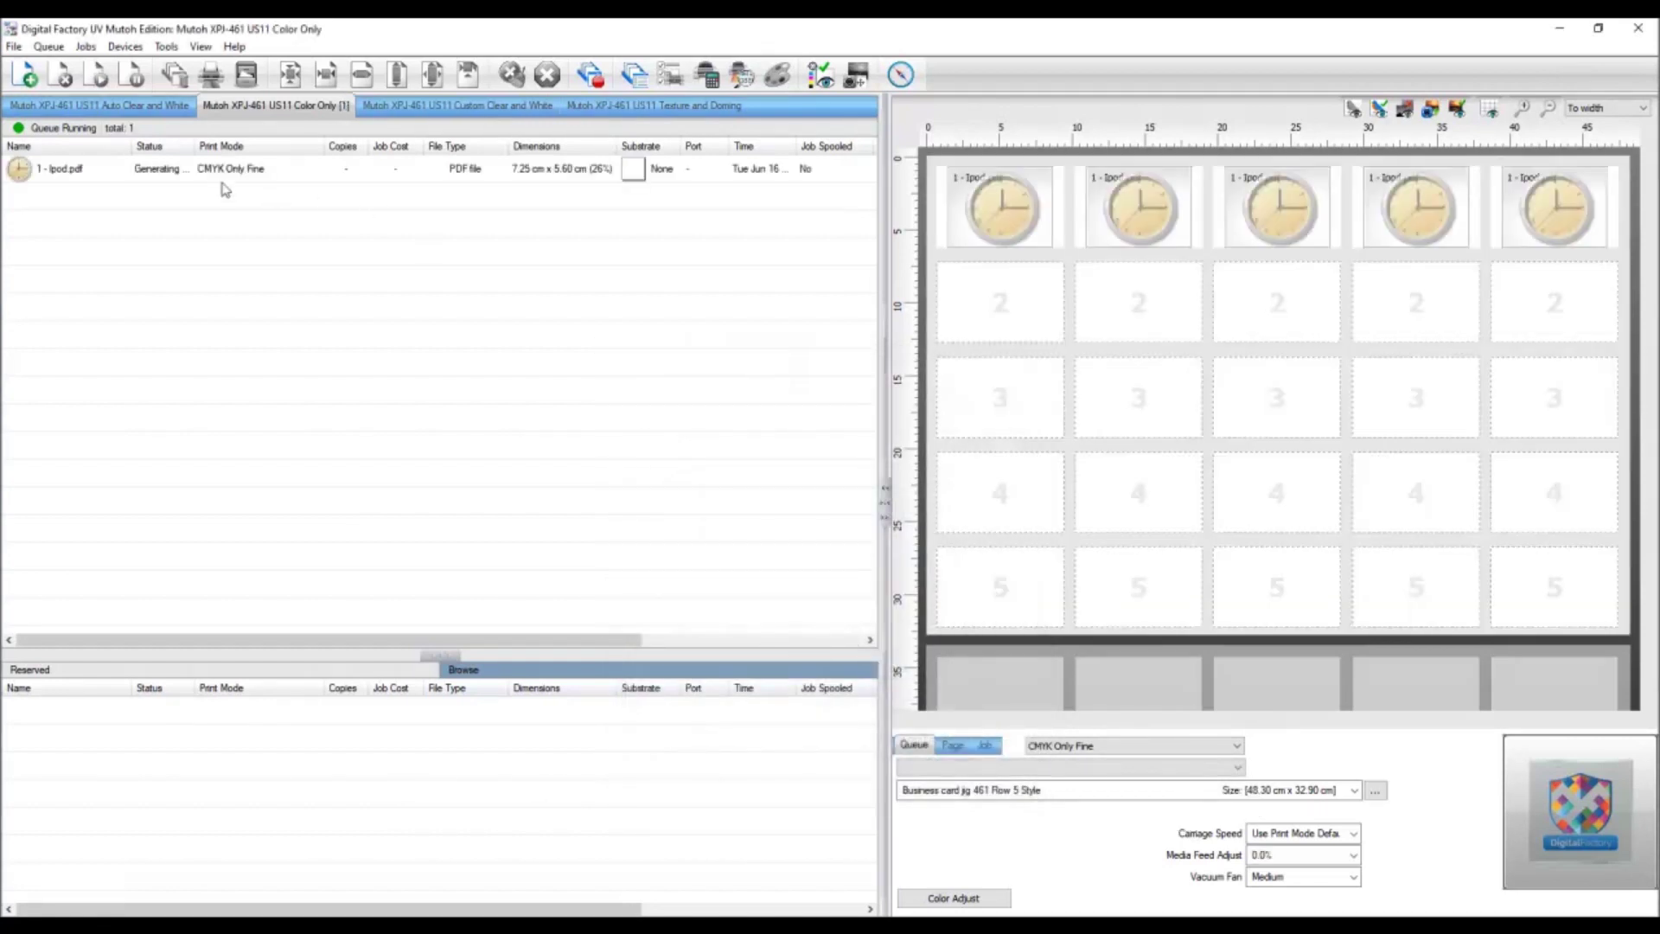
Import 2 - Black test bird.pdf into slot 2 of the Business card jig 461 Row 5 Style template.
left_click(25, 76)
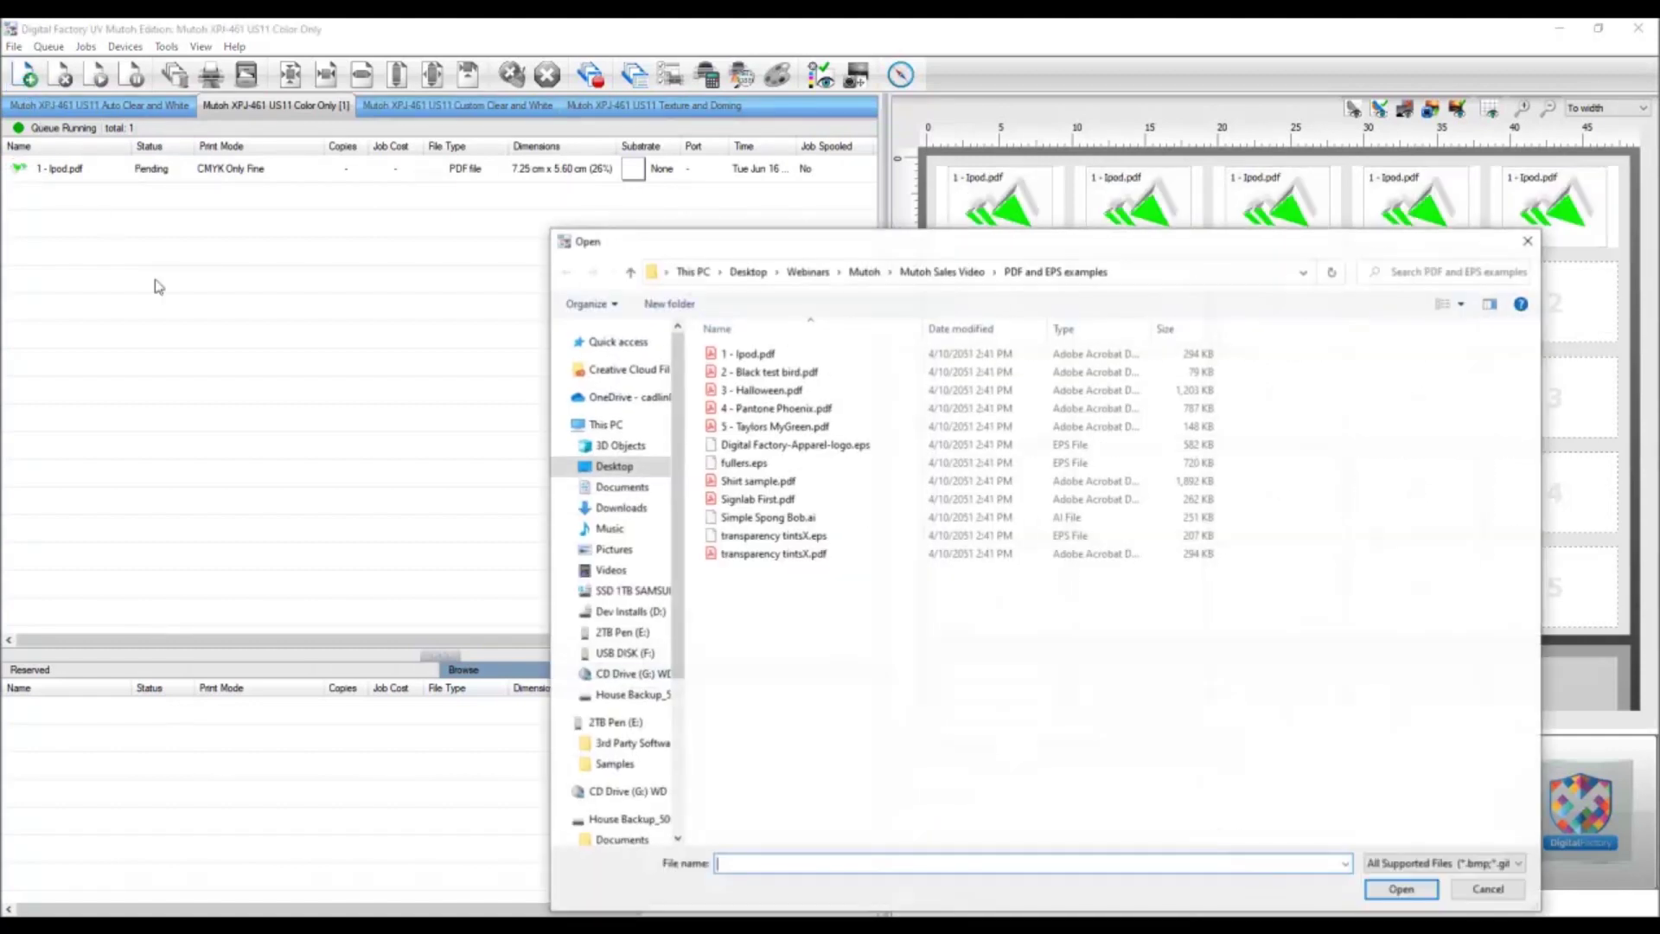
double_click(772, 380)
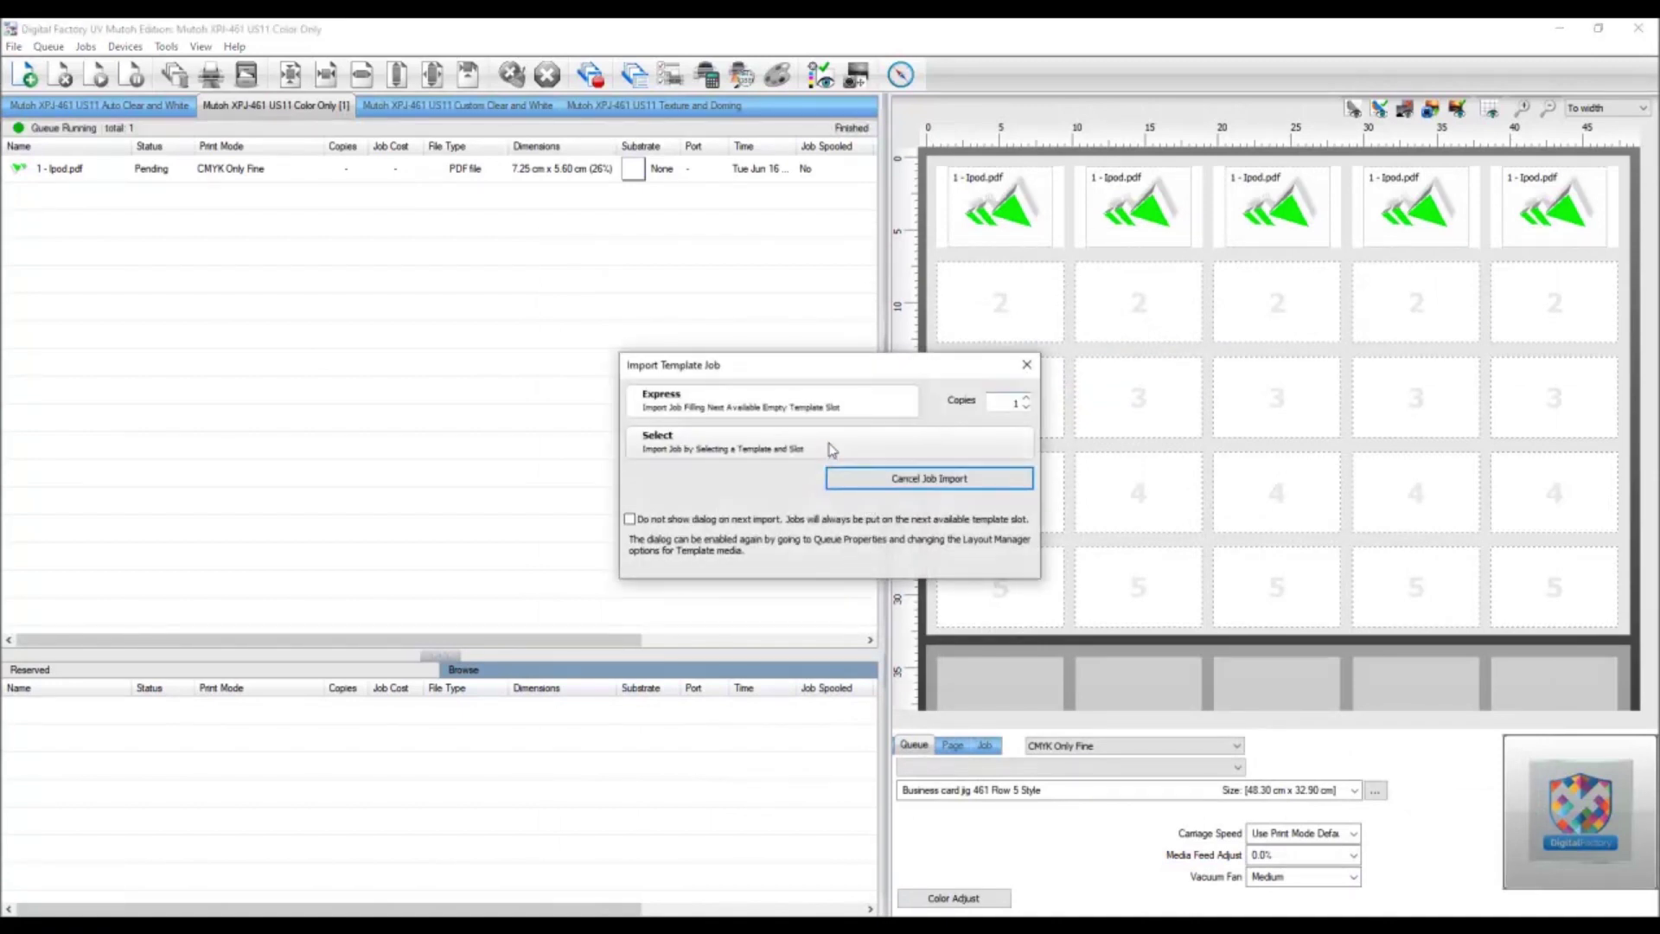
left_click(903, 673)
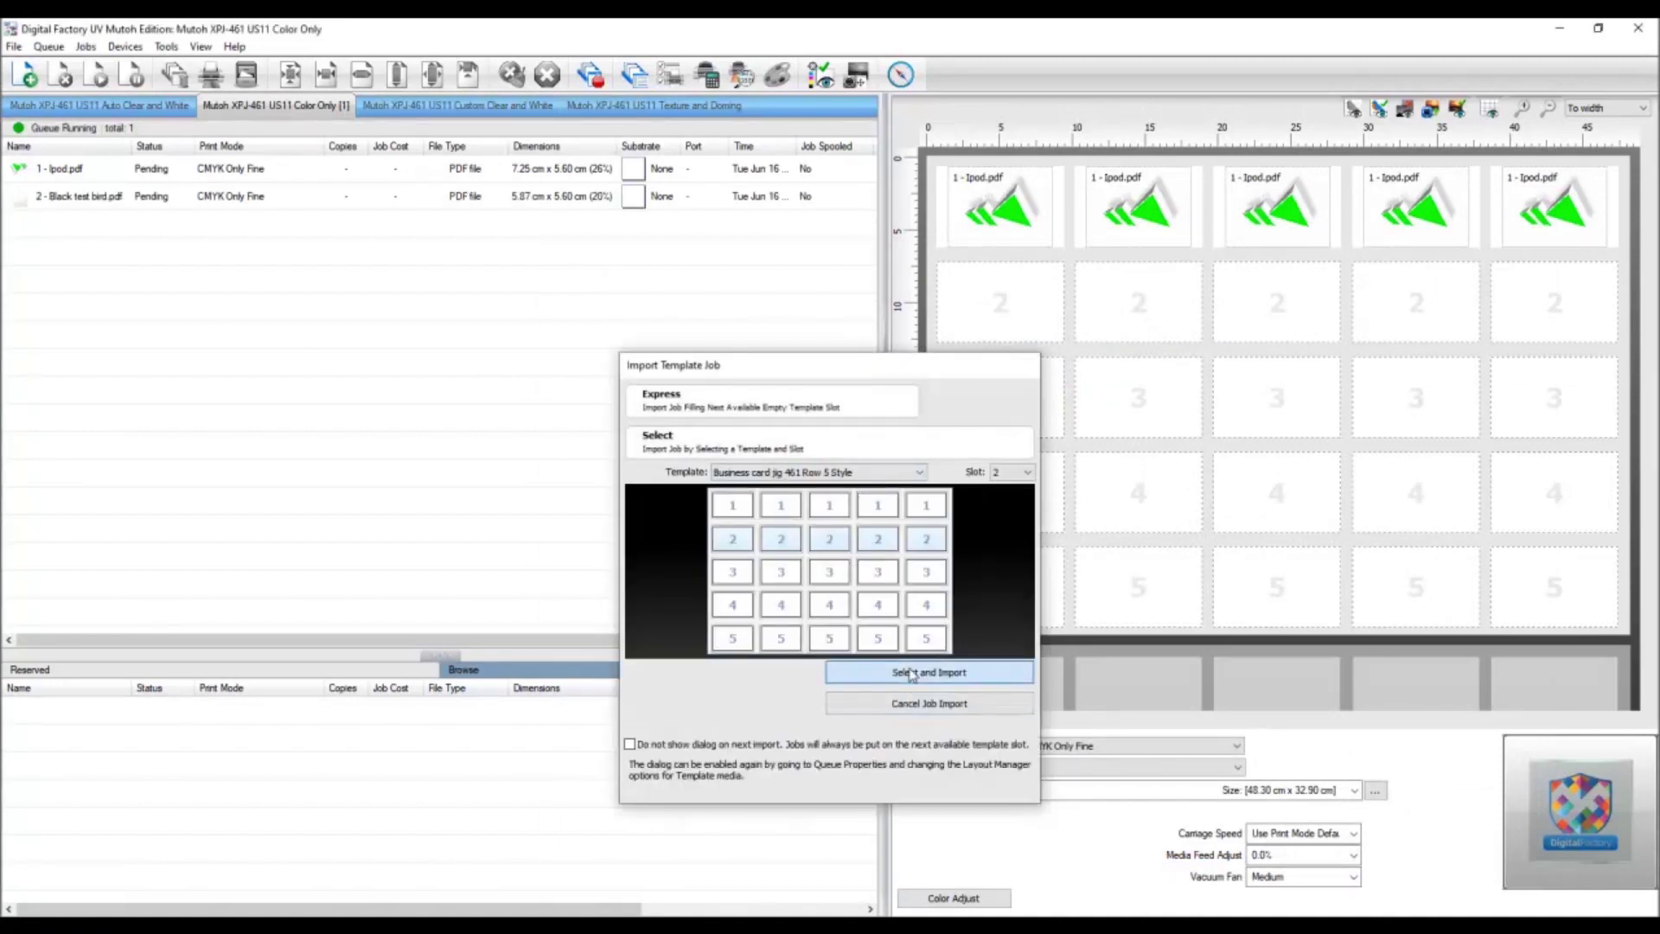
Import 3 - Halloween.pdf into slot 3 of the Business card jig 461 Row 5 Style template.
left_click(25, 75)
double_click(764, 406)
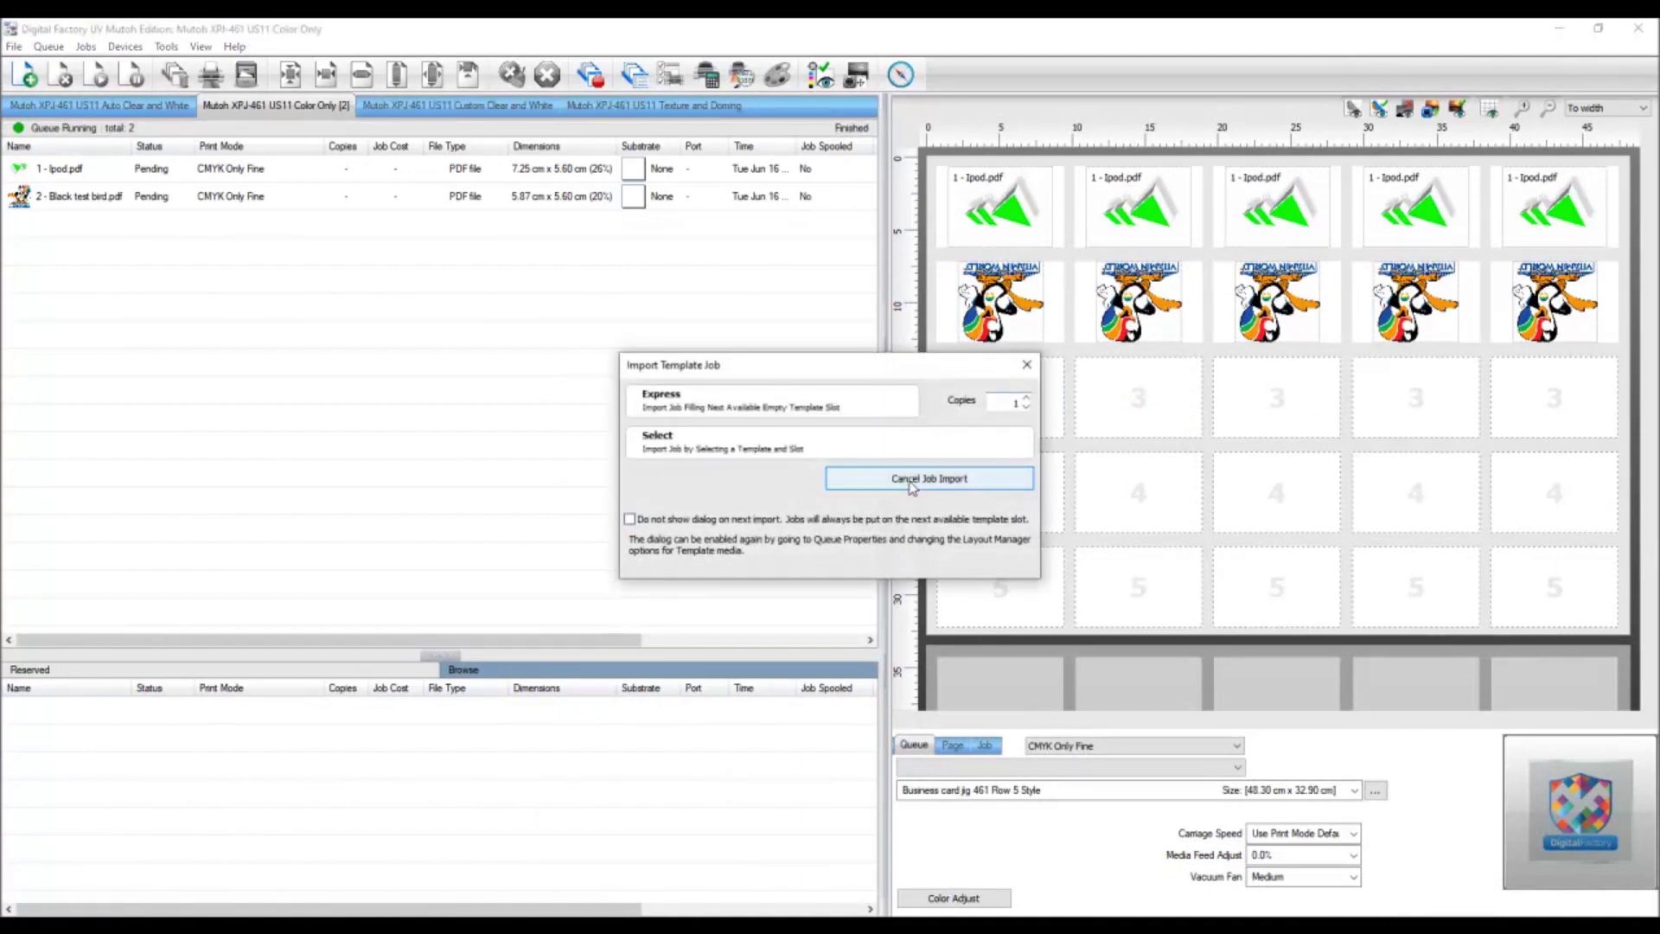
left_click(899, 442)
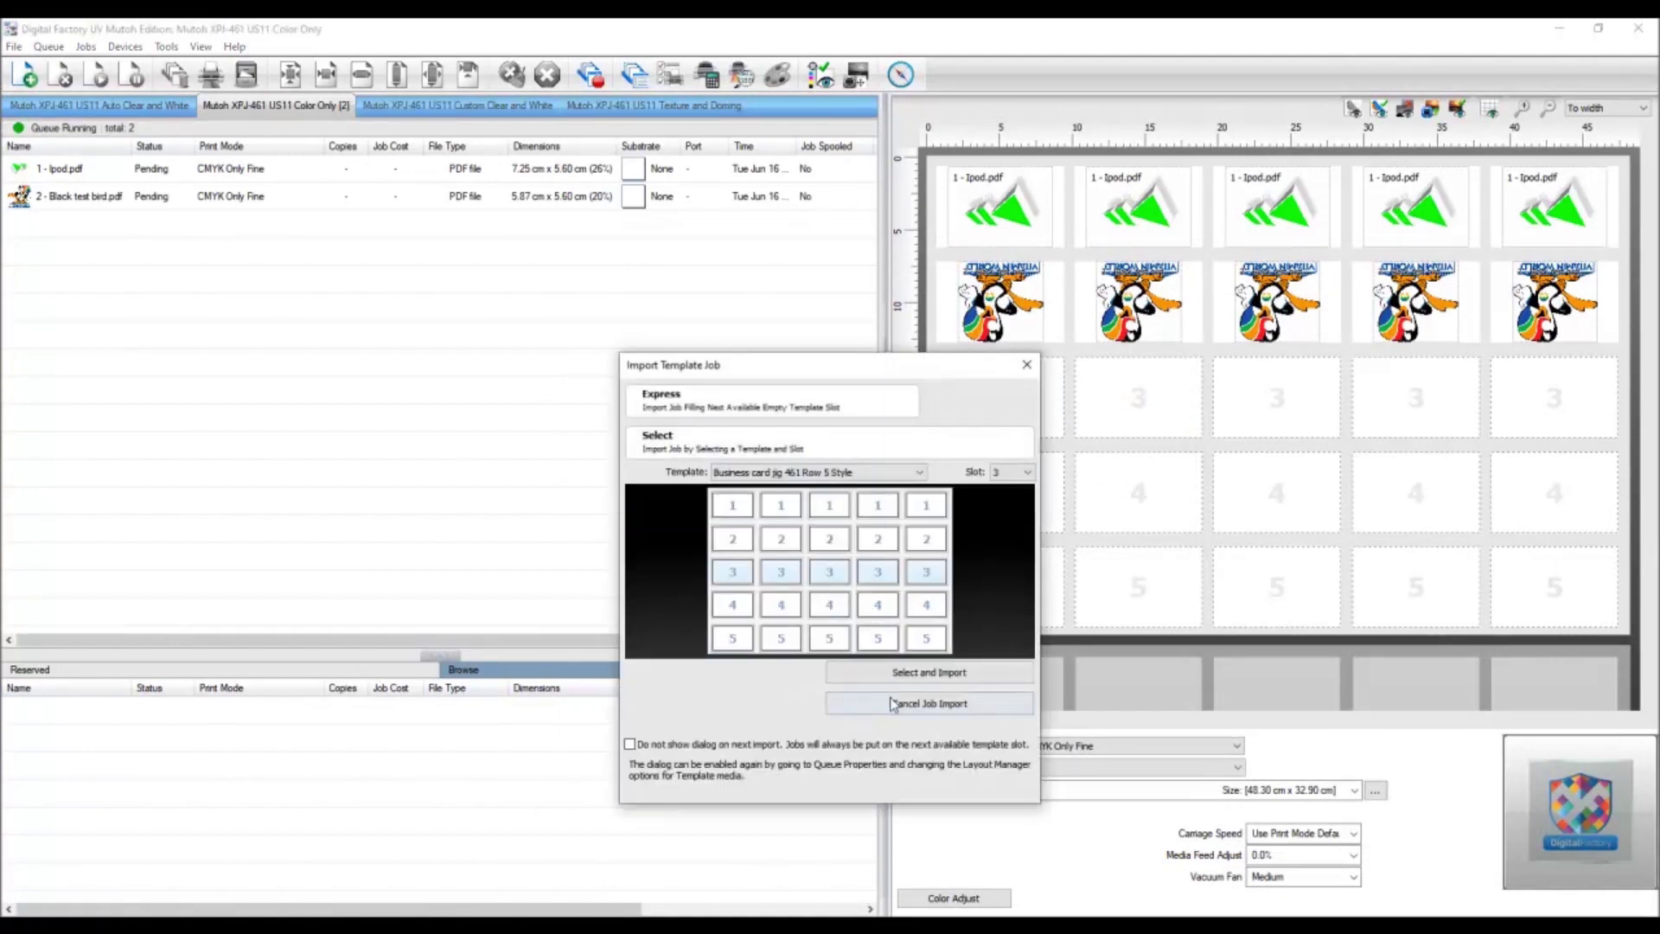
left_click(914, 673)
Import 4 - Pantone Phoenix.pdf into slot 4 of the Business card jig 461 Row 5 Style template.
left_click(24, 76)
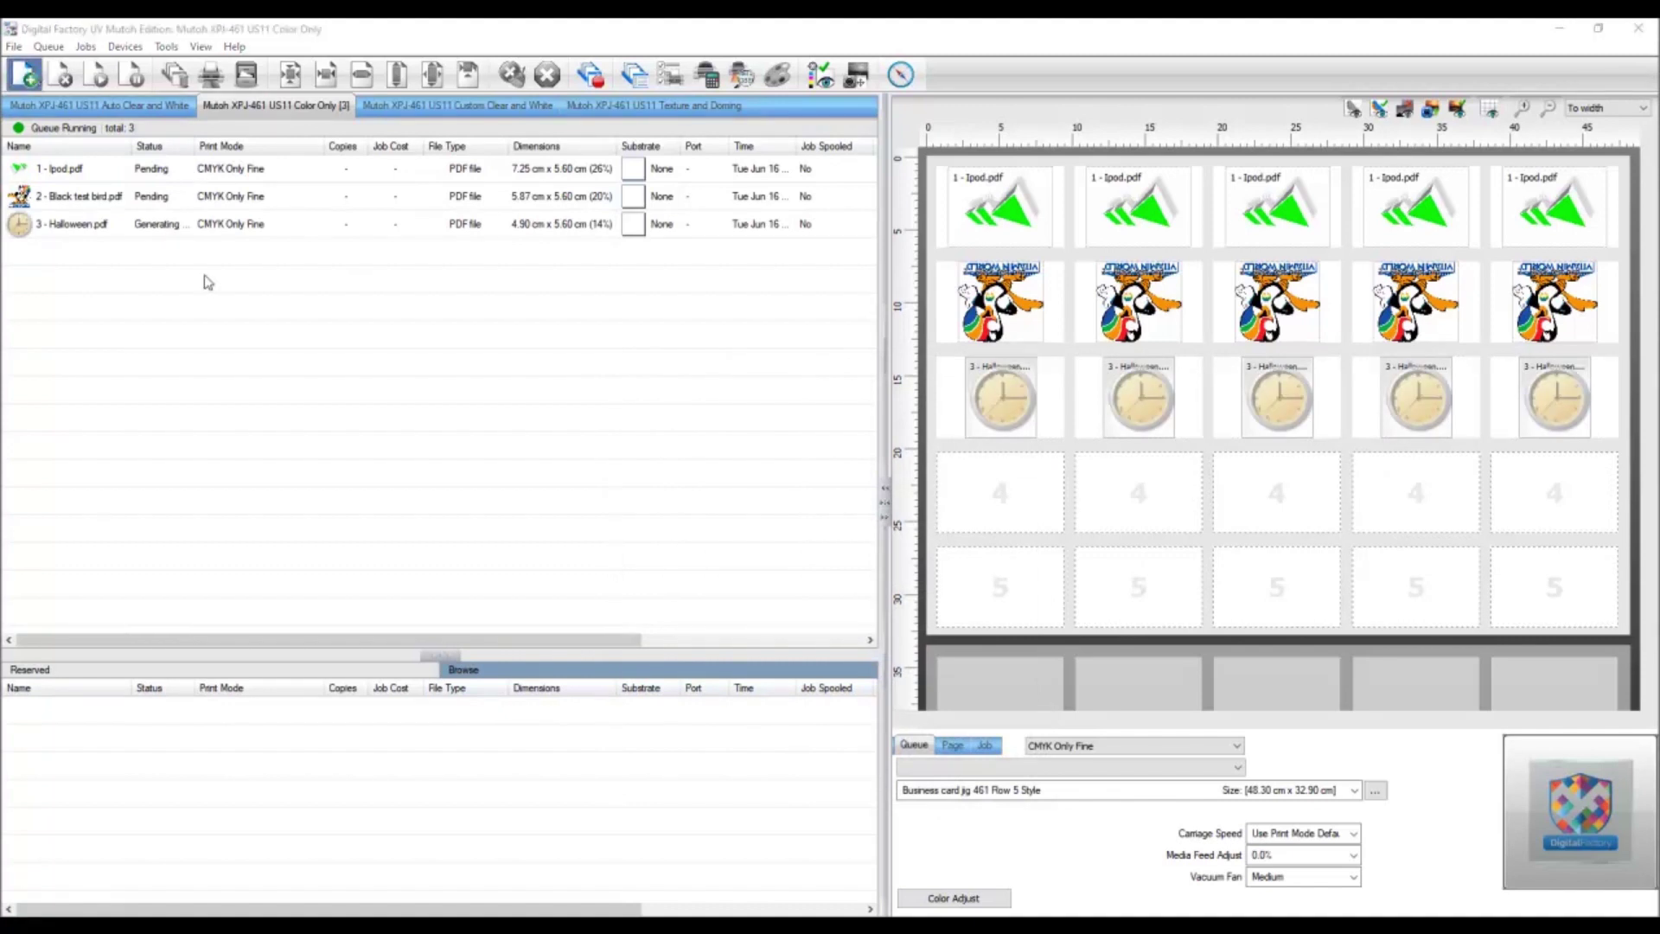
double_click(769, 410)
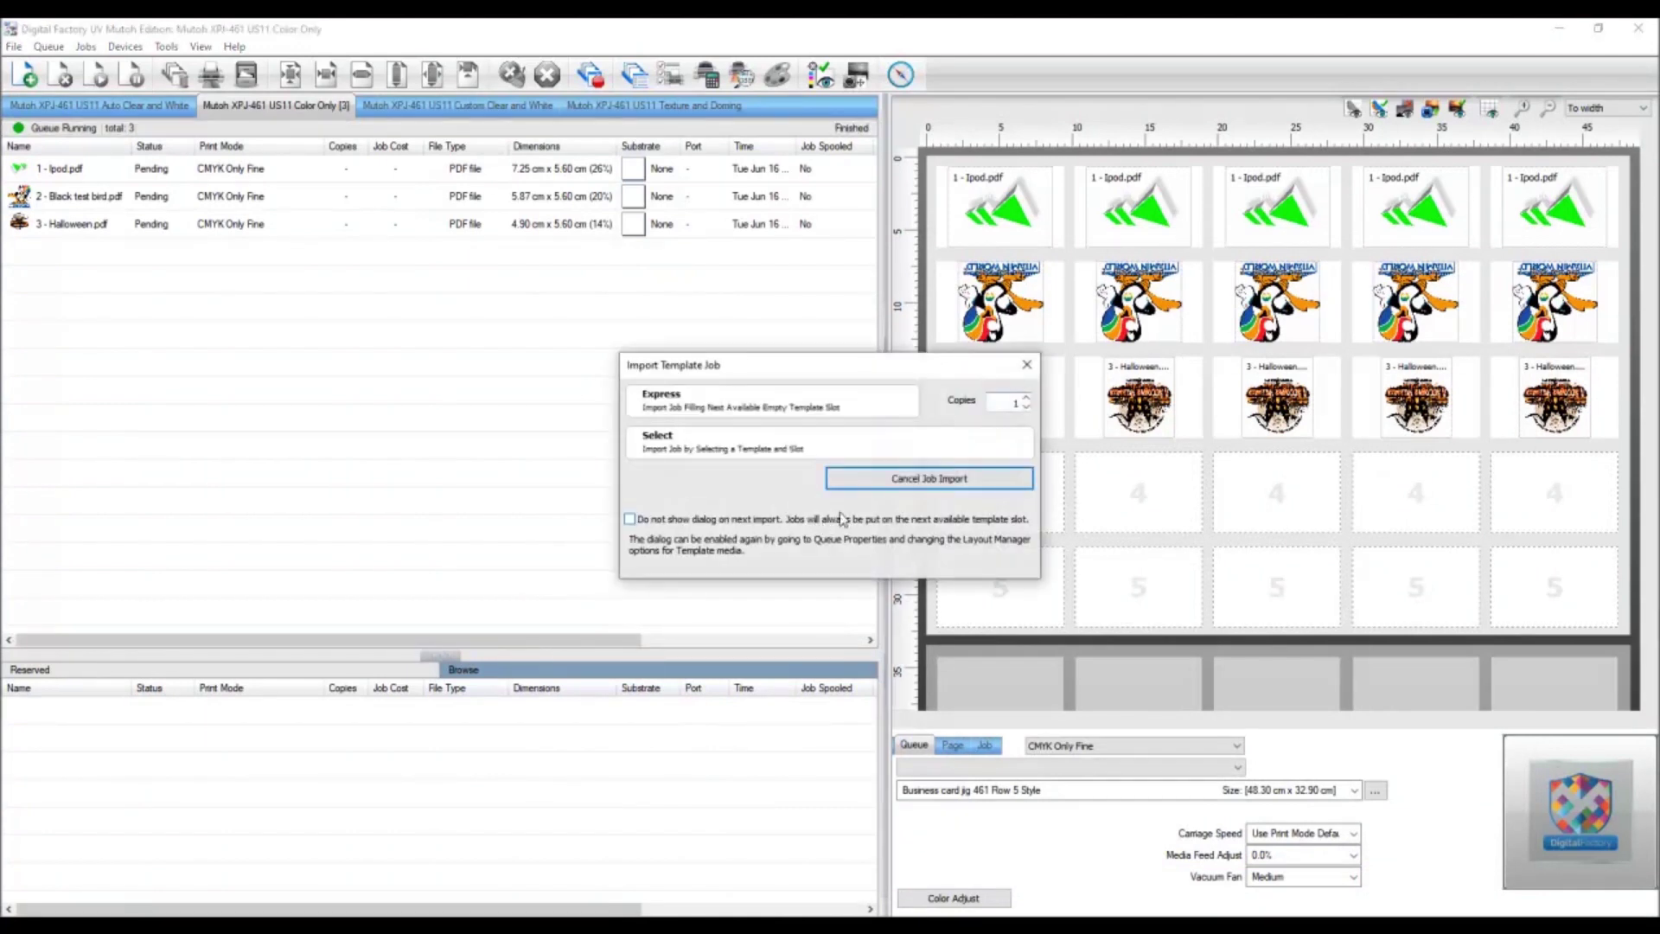
left_click(858, 441)
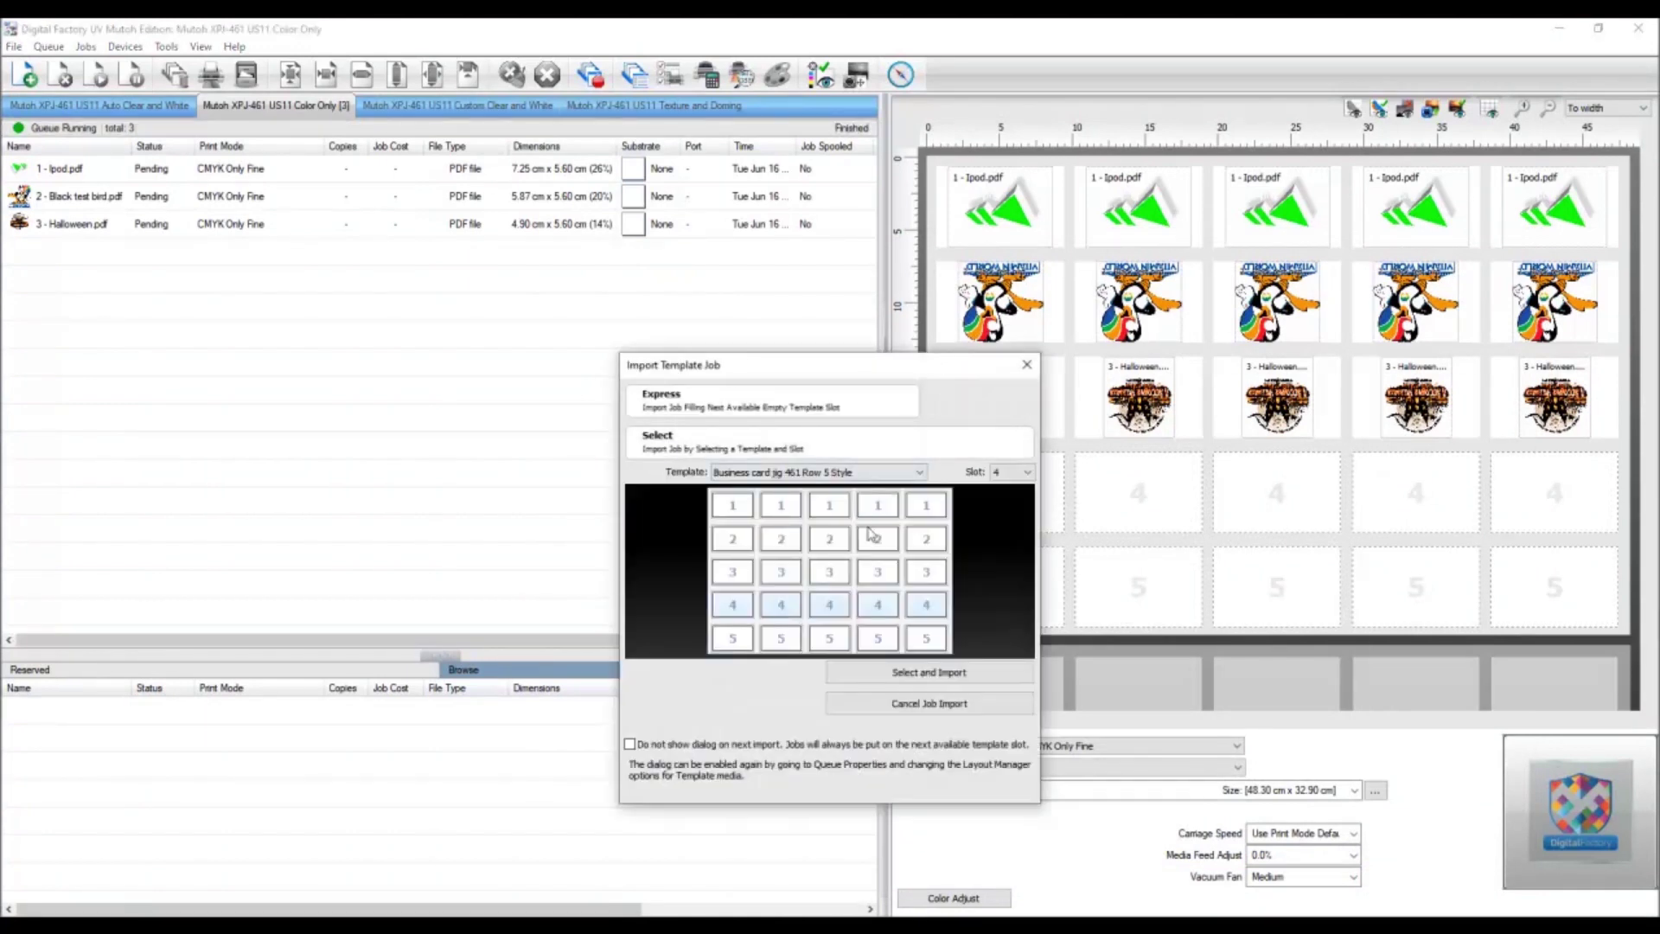
left_click(929, 672)
Import 5 - Taylors MyGreen.pdf into slot 5 of the Business card jig 461 Row 5 Style template.
left_click(12, 75)
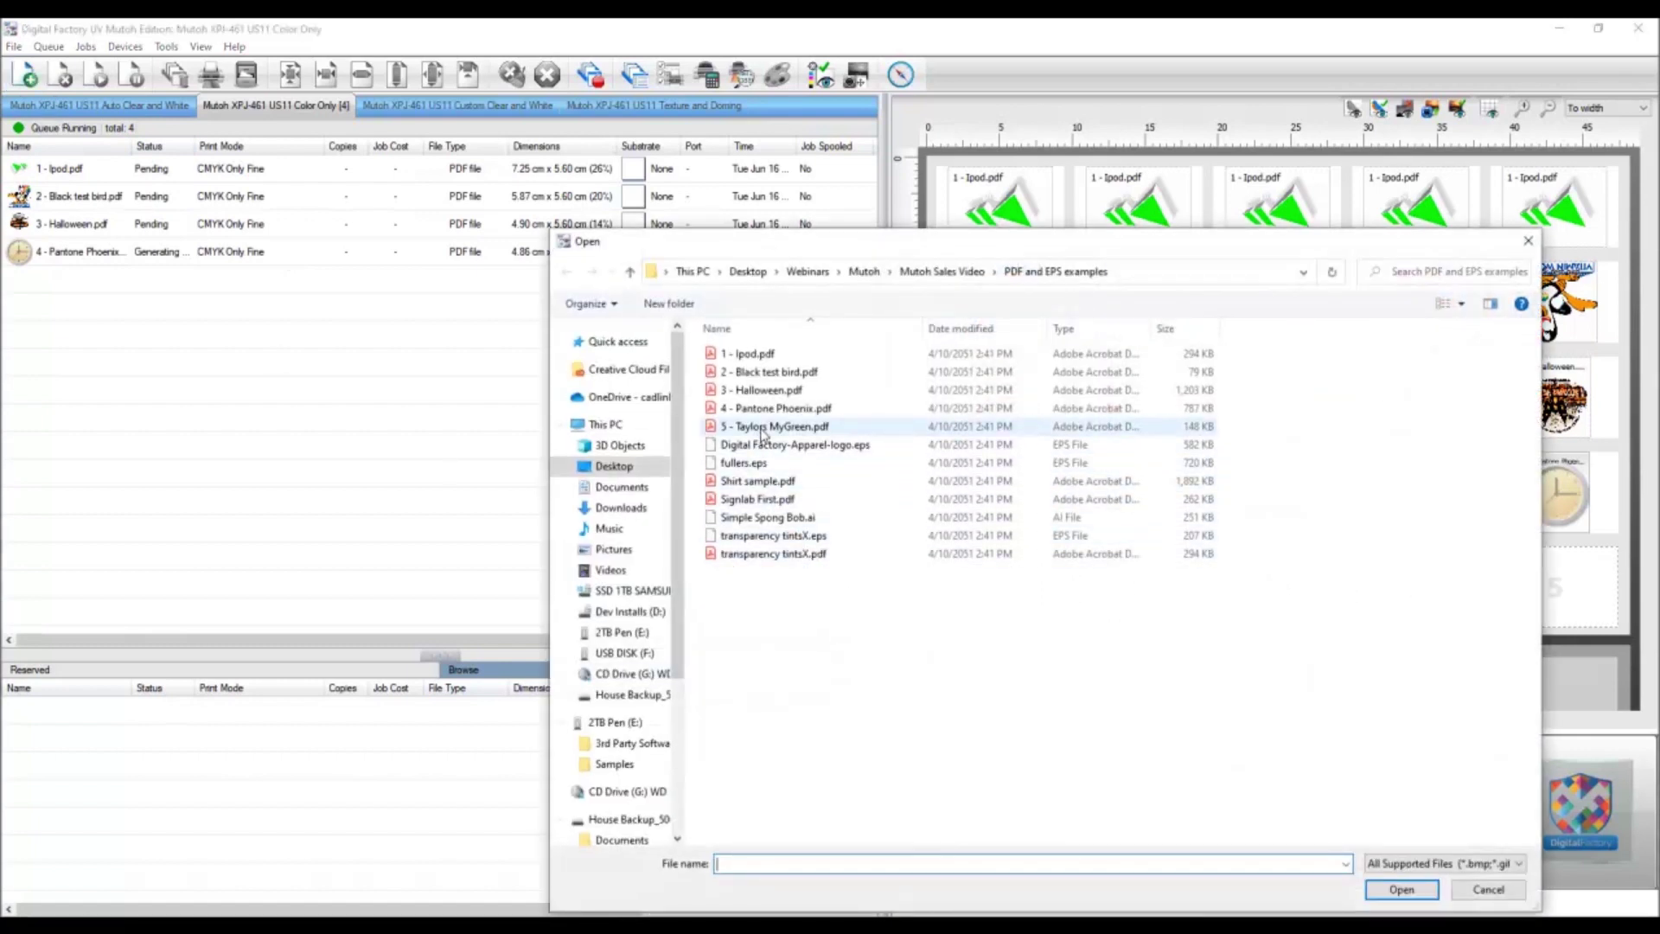
double_click(760, 426)
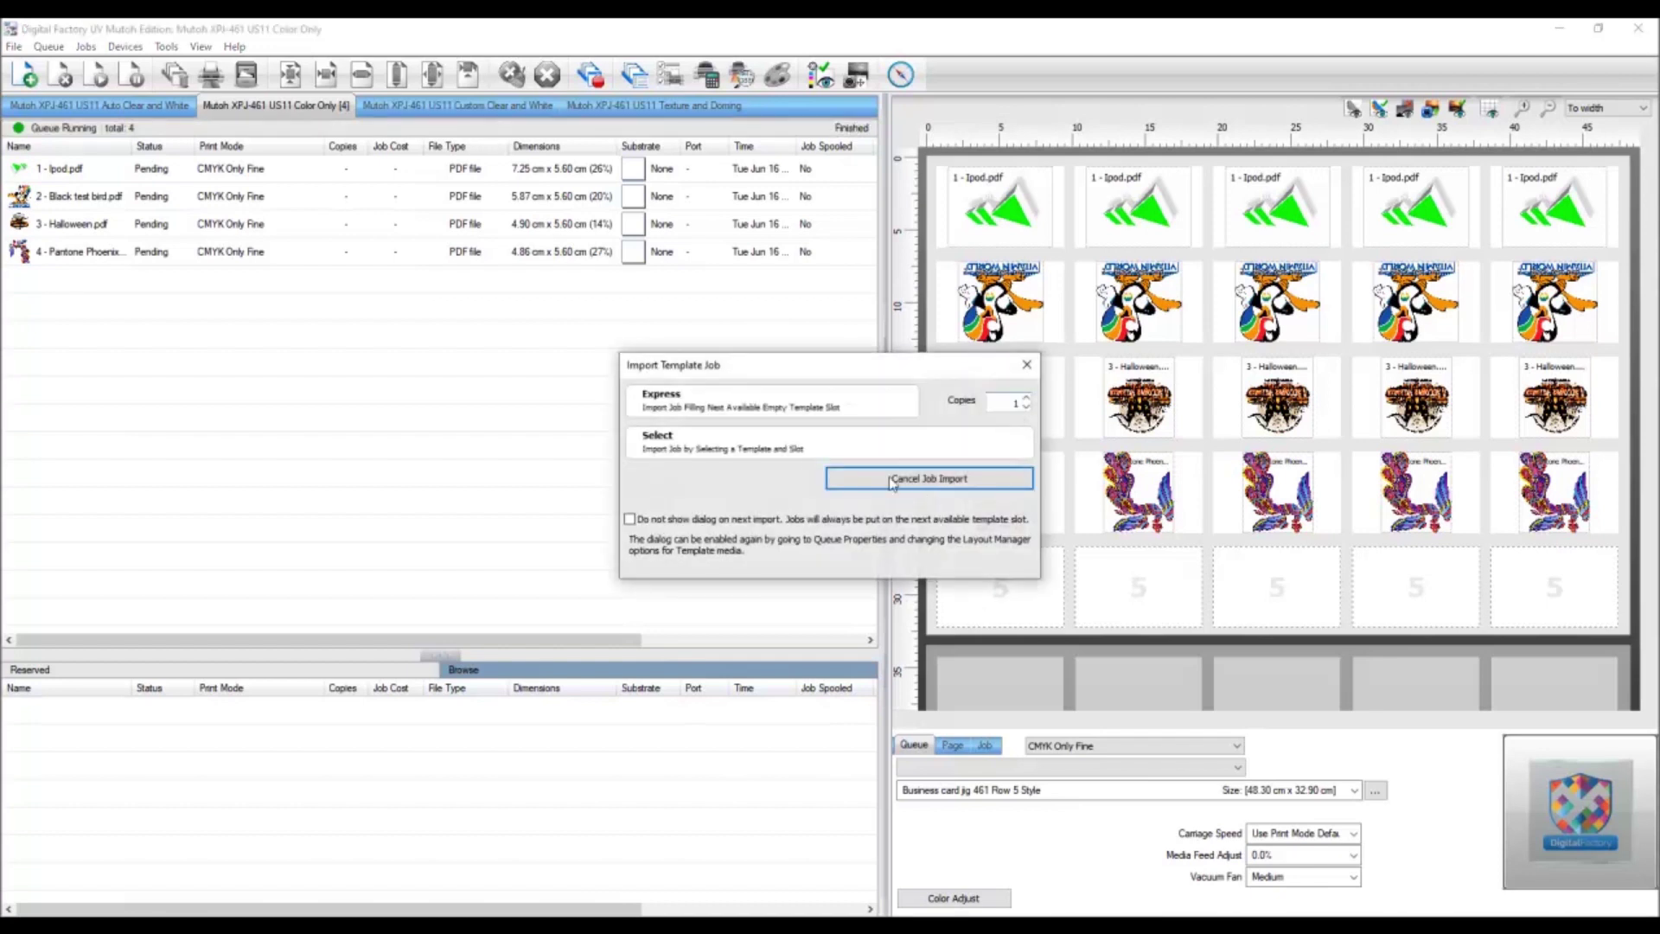
left_click(844, 445)
left_click(939, 676)
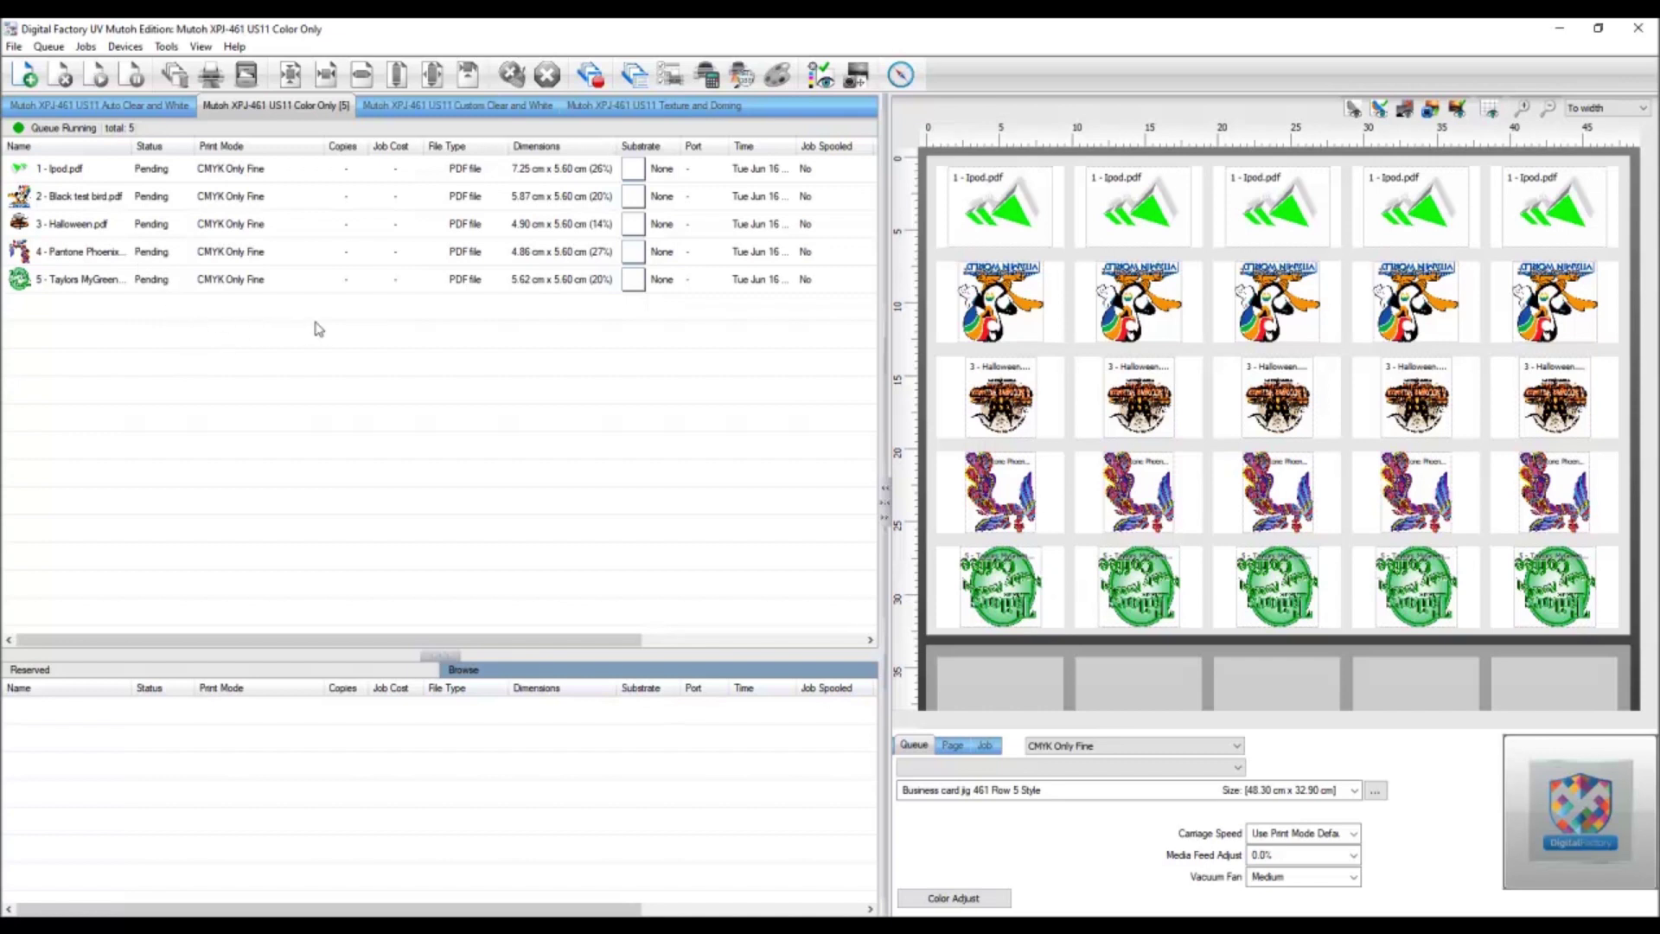
Select all five imported jobs in the Color Only queue and send them to print together as one template page.
left_click_drag(308, 318, 31, 164)
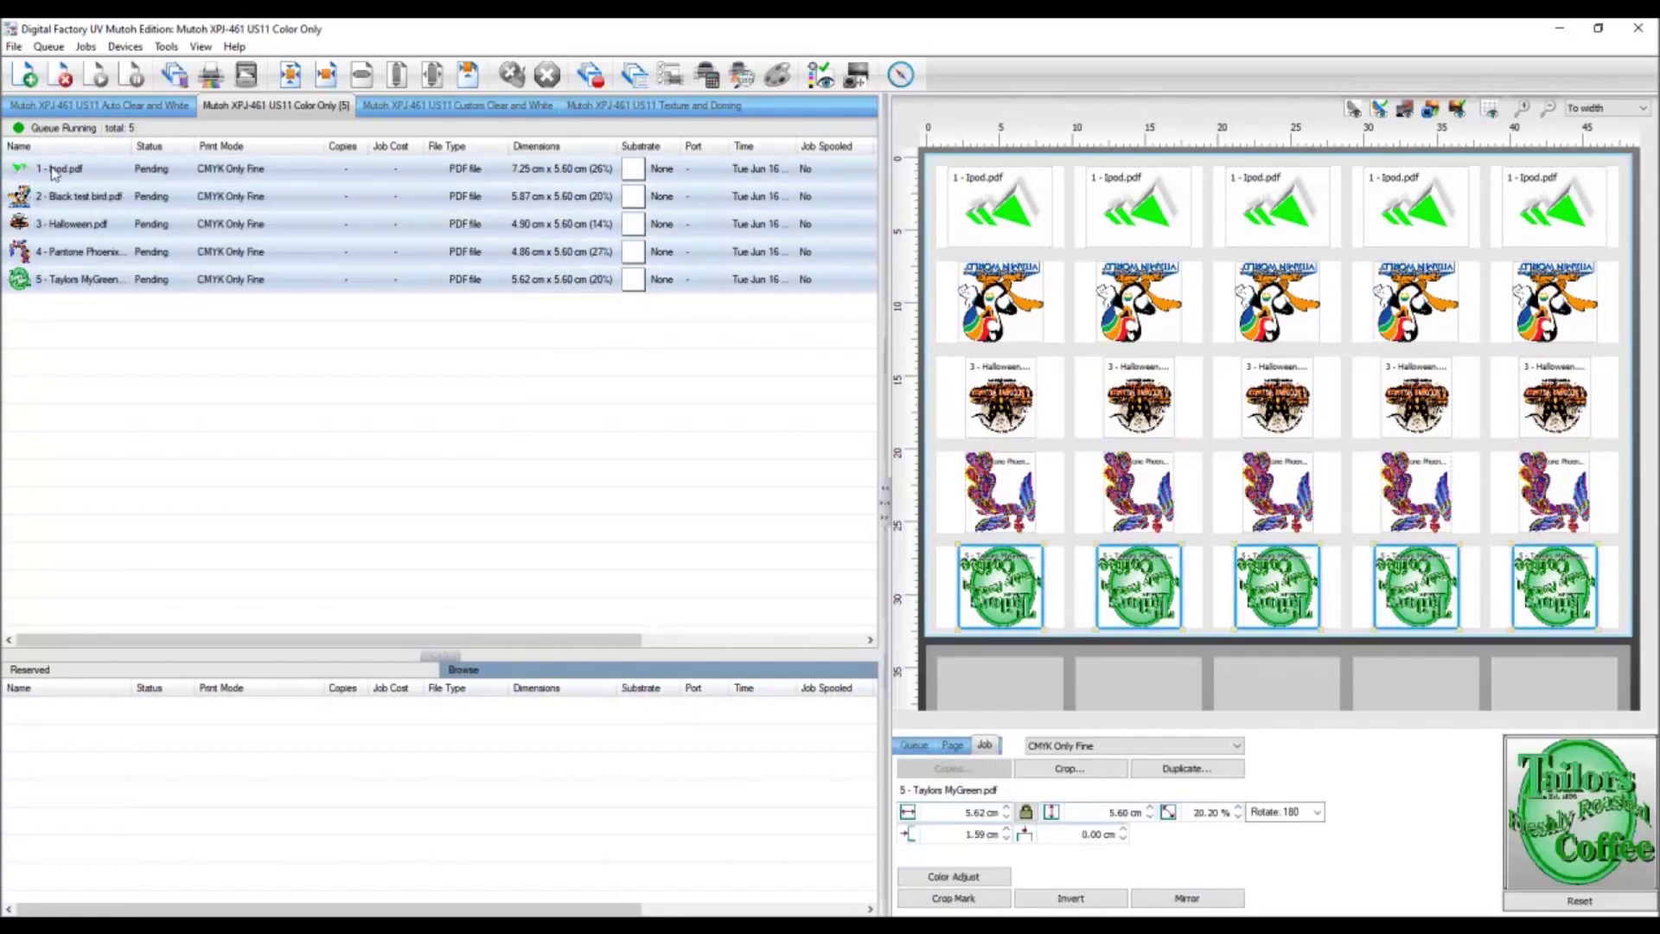
right_click(54, 173)
left_click(115, 295)
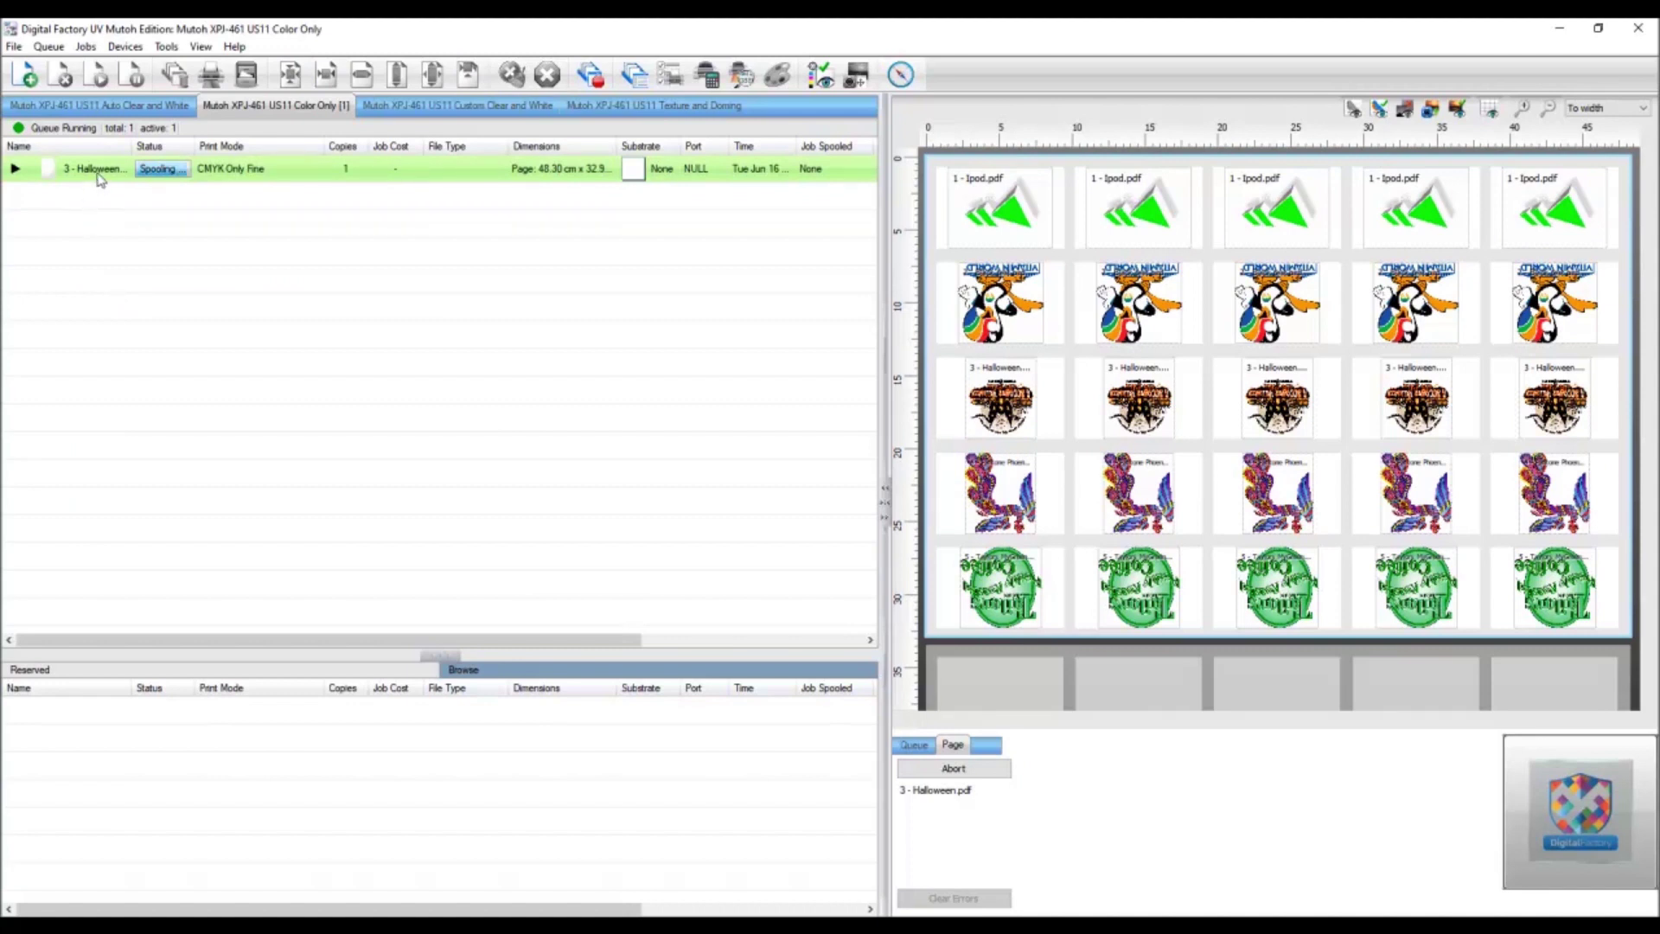
mouse_move(99, 179)
right_click(98, 171)
left_click(138, 315)
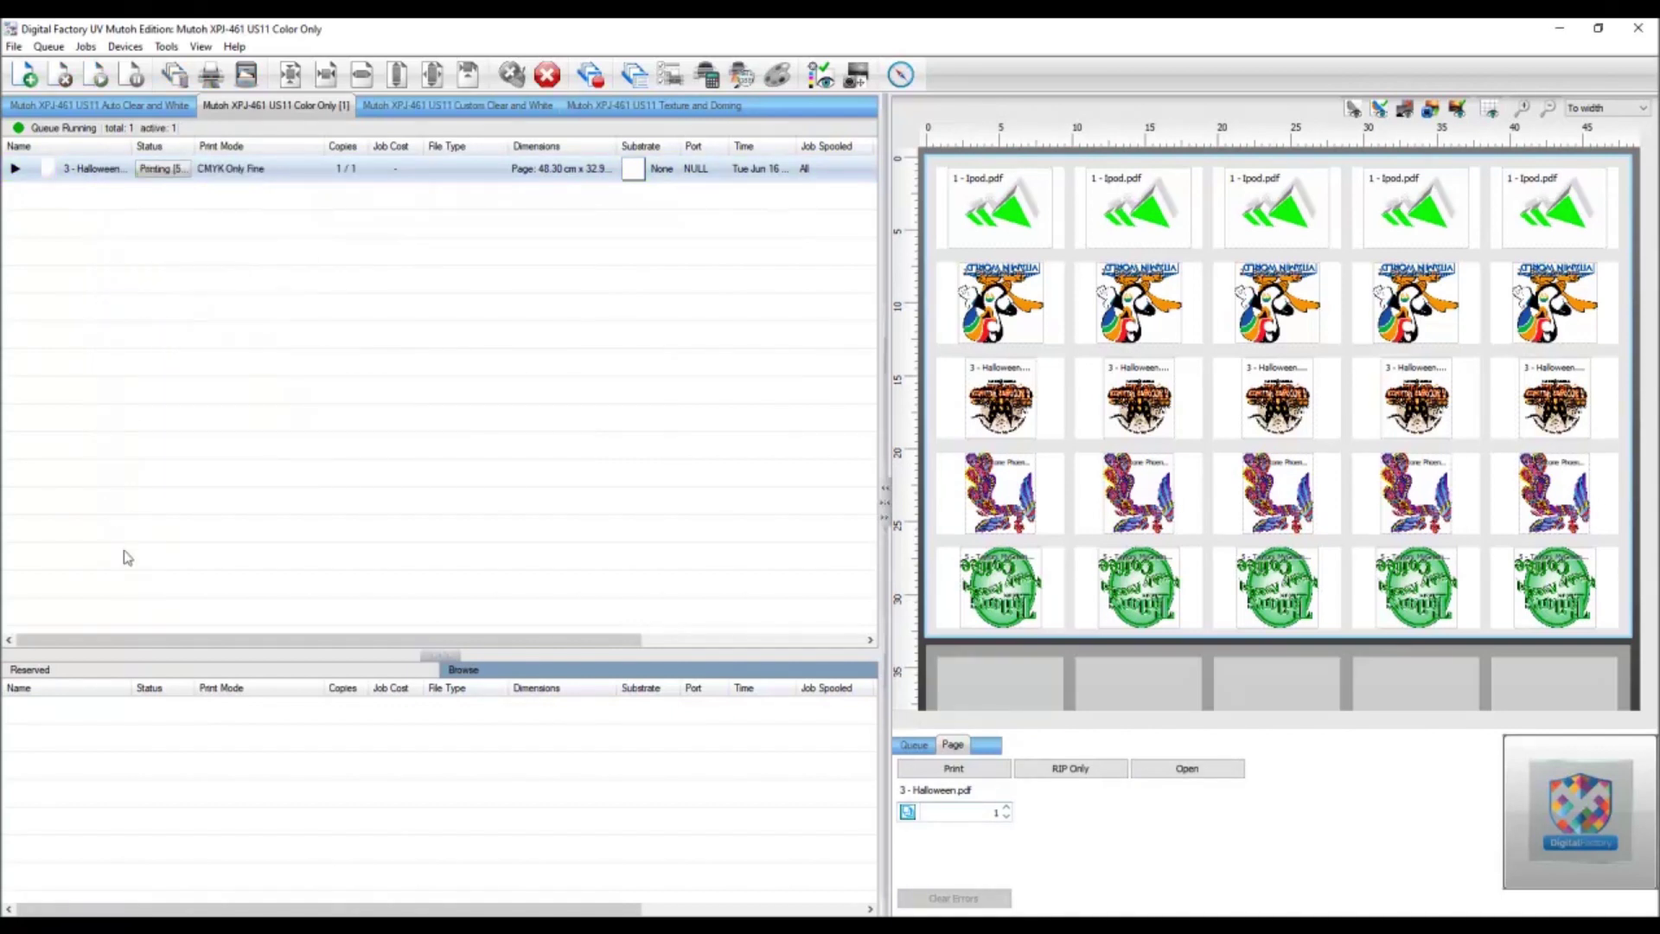